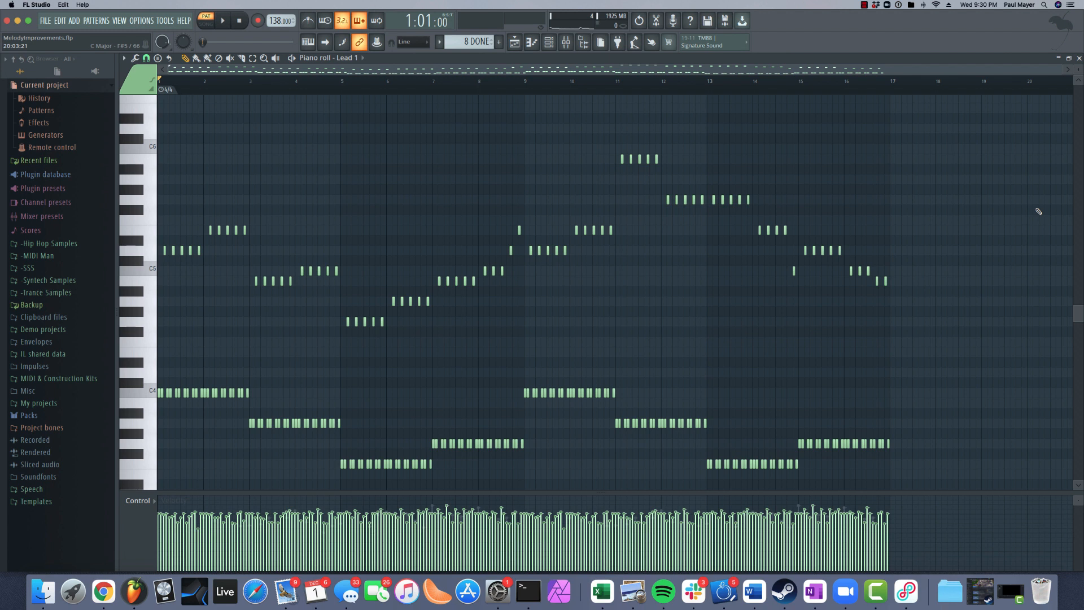
- Play back the finished Lead 1 melody in the piano roll and stop it near the end of bar 16
key("space")
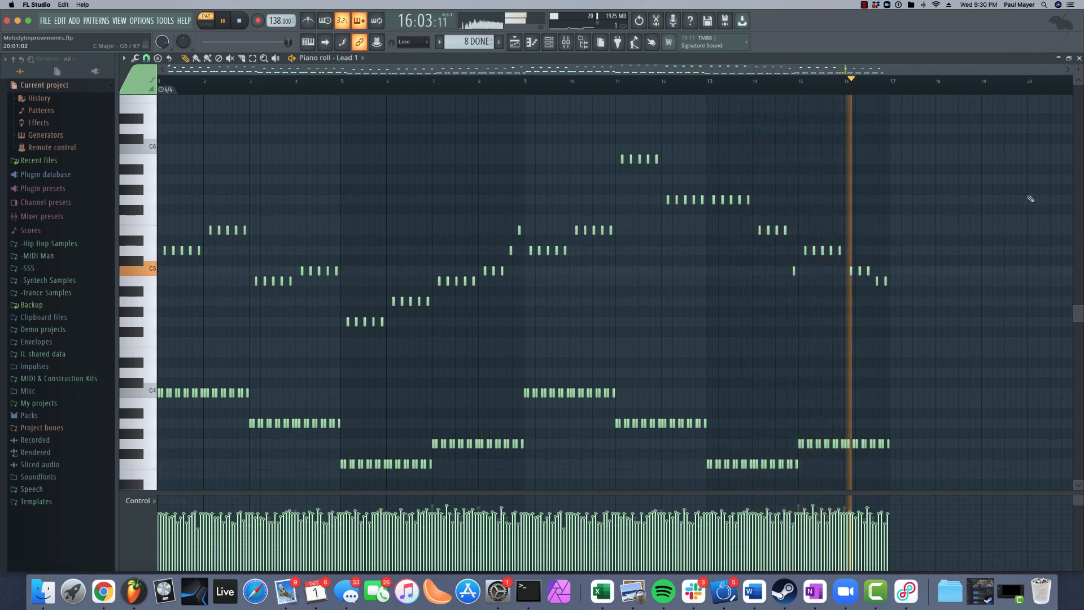
key("space")
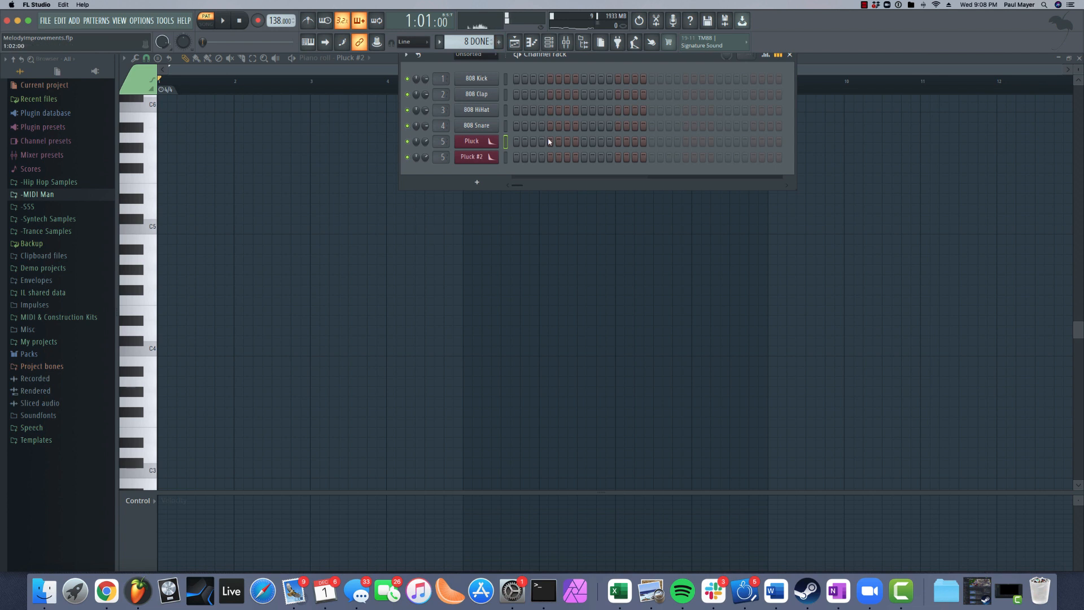
- Inspect the Pluck channel's Spire synth window, close it and return to the empty Pluck #2 piano roll
left_click(489, 142)
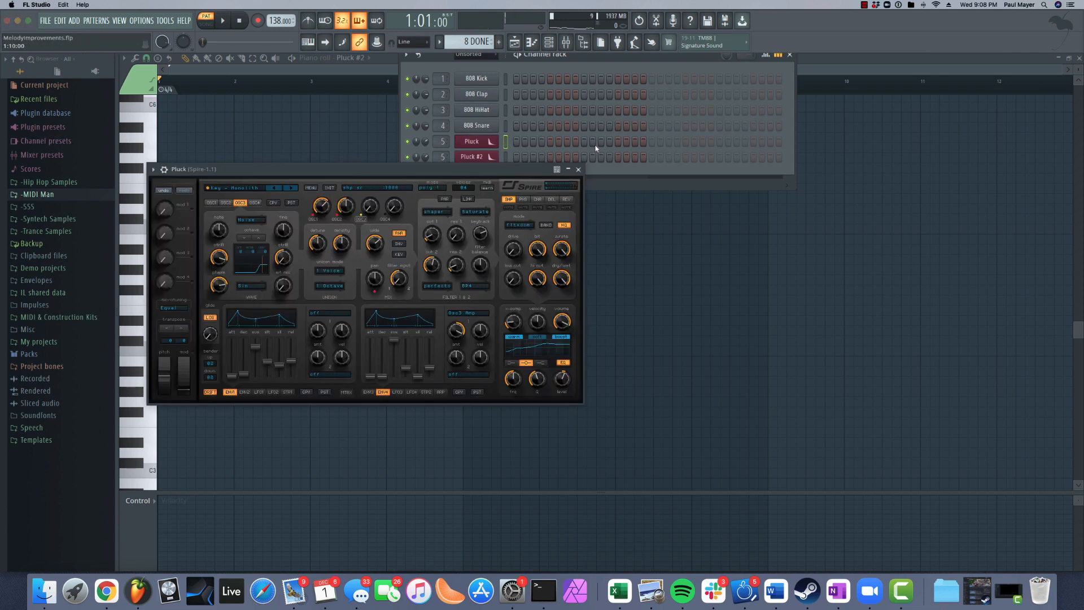
left_click_drag(349, 168, 431, 196)
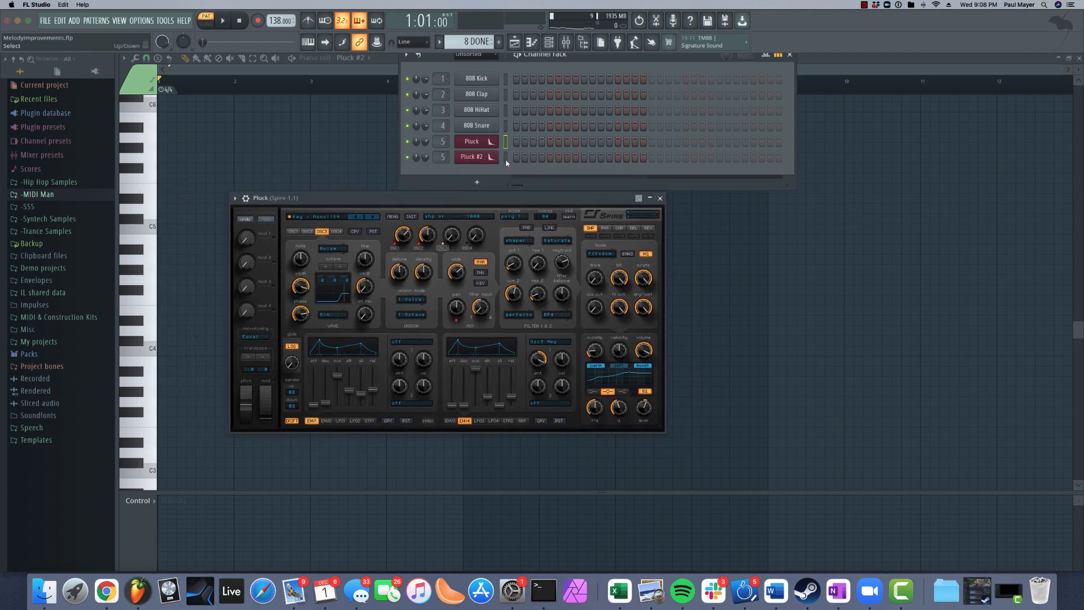
left_click(660, 199)
left_click(206, 74)
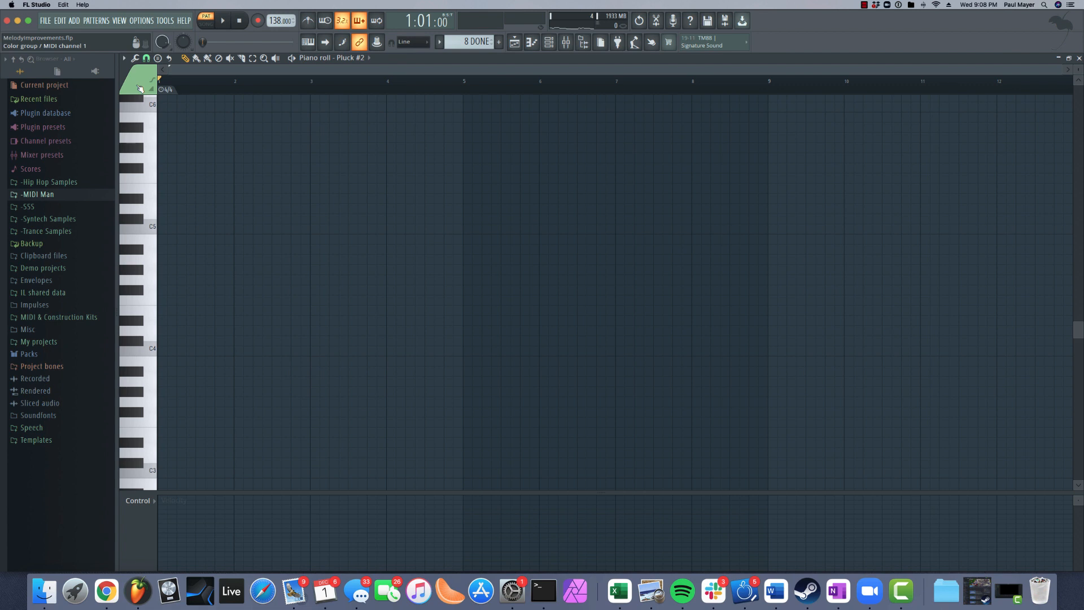
key("super+s")
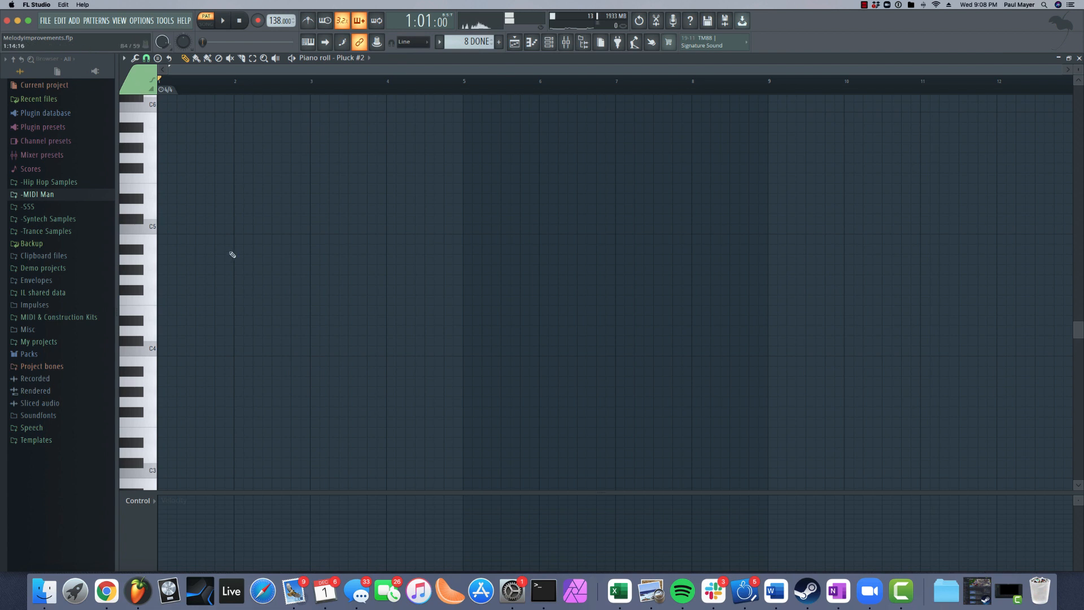
- Turn on the metronome and record an eight-bar pluck pattern alternating C4/D5, A3/B4, F3/G4 and G3/A4, two bars per pair
scroll(230, 249, "down", 3)
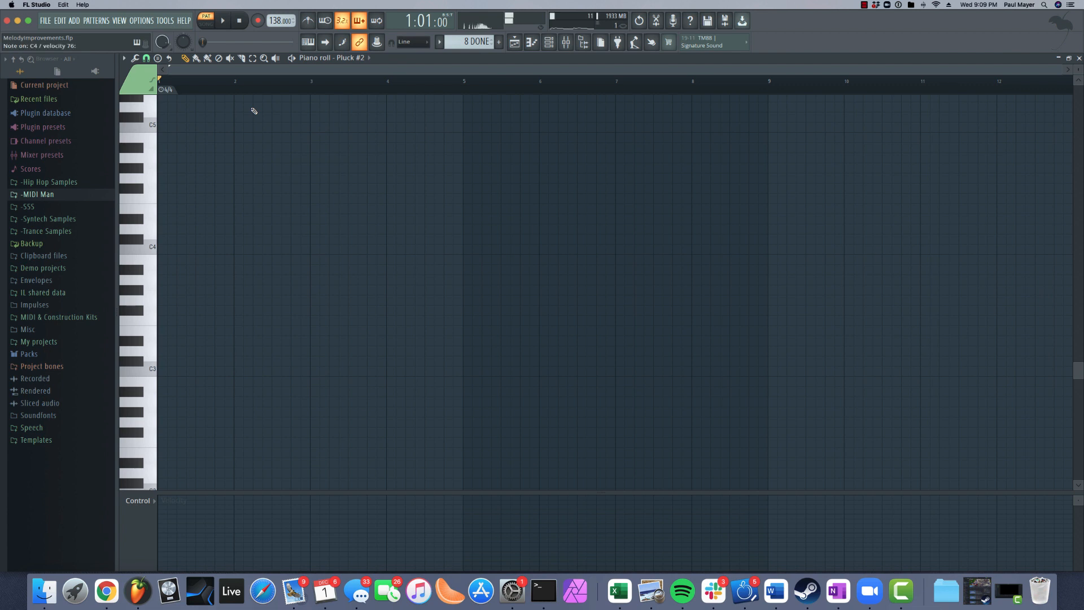
scroll(373, 296, "down", 5)
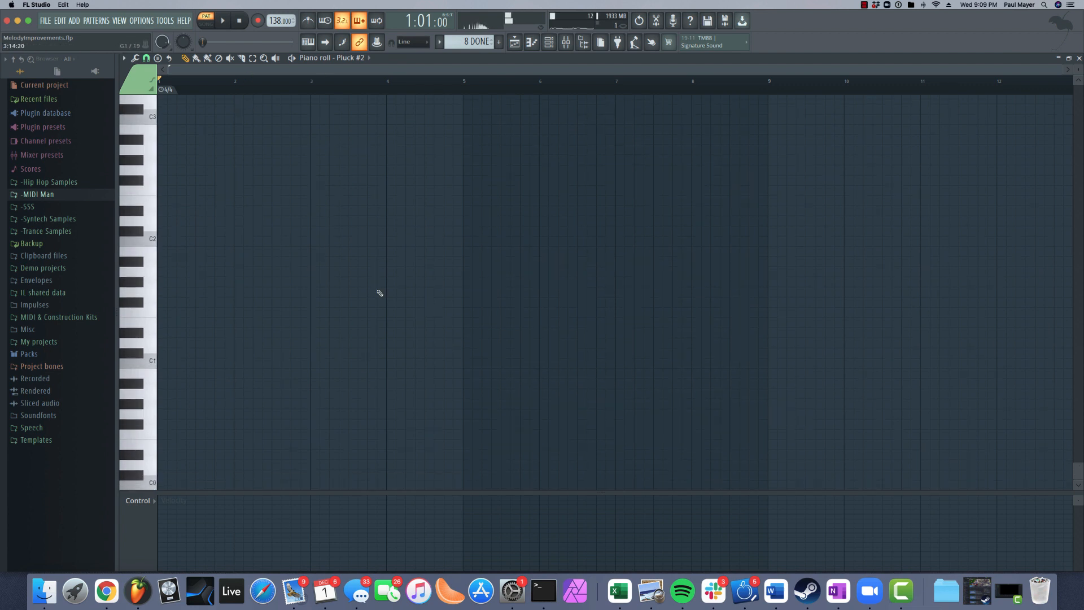
scroll(384, 292, "up", 4)
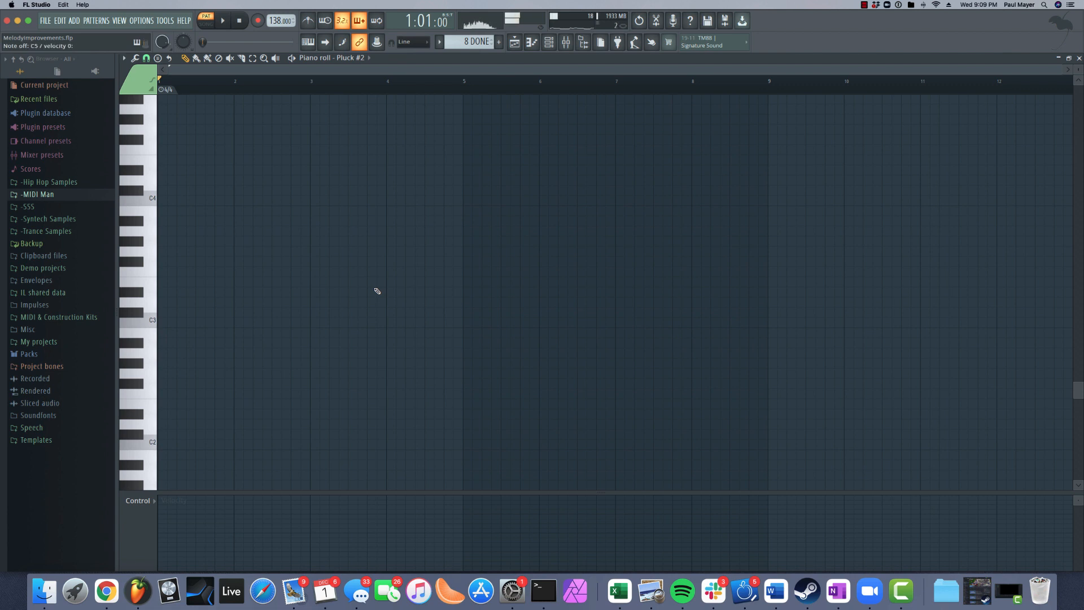
scroll(393, 300, "up", 4)
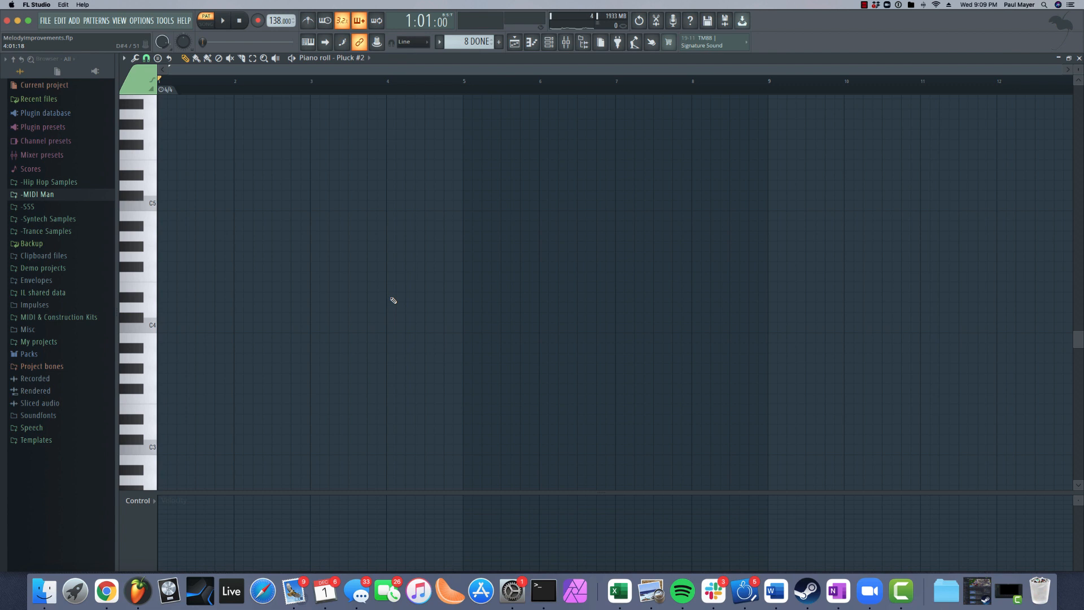
left_click(308, 24)
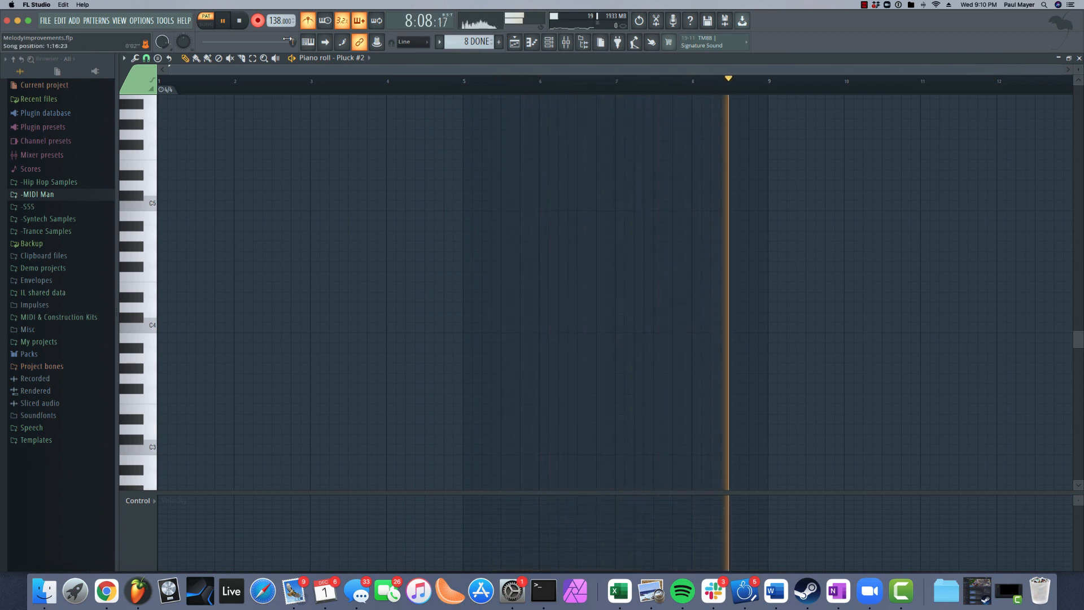
key("space")
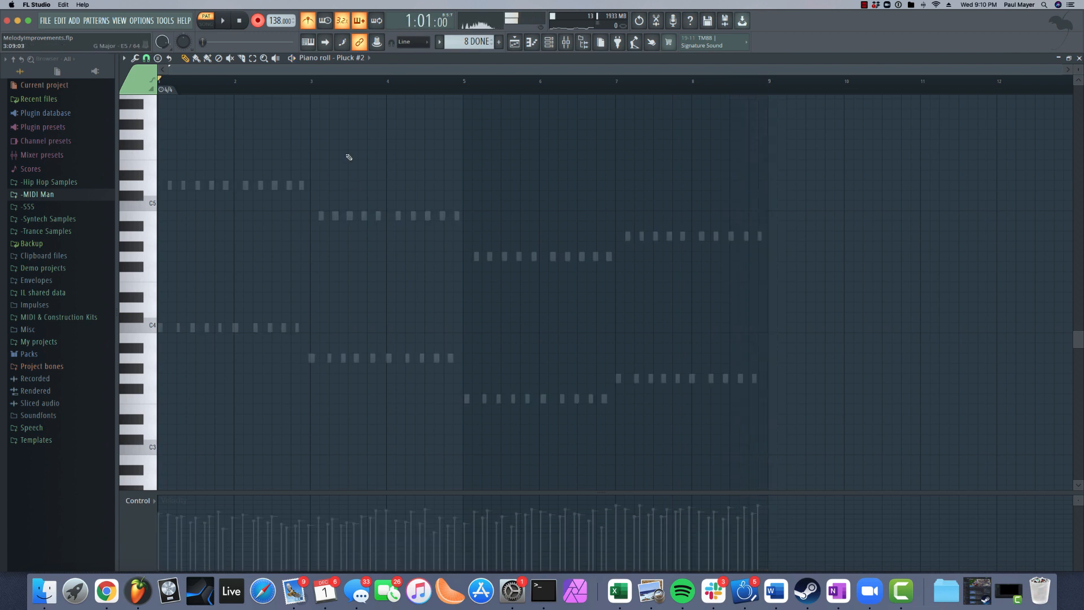
- Switch the piano roll to the Pluck channel's recorded notes and quantize them
double_click(245, 185)
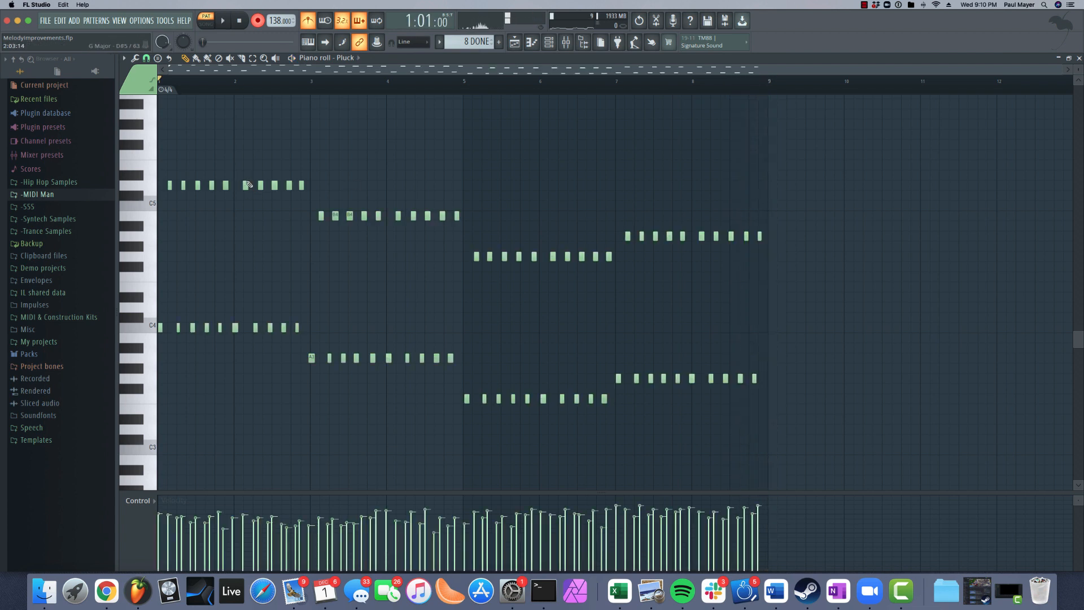
key("ctrl+q")
scroll(388, 169, "up", 6)
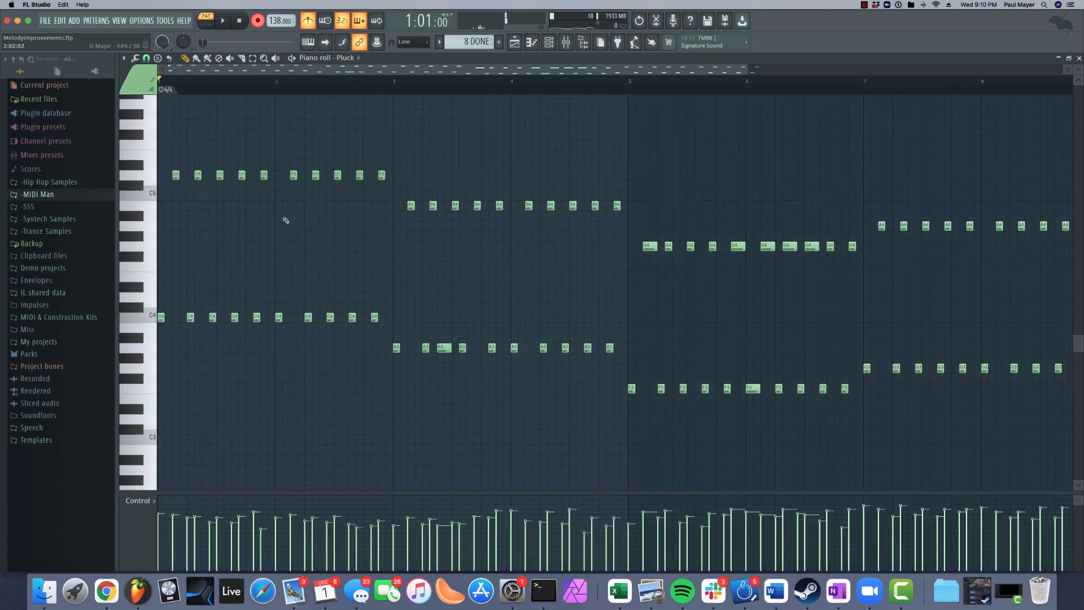
- Replace the overlong A3 note in bar 3 with a short one and shift the following A3 one step later for even spacing
right_click(515, 349)
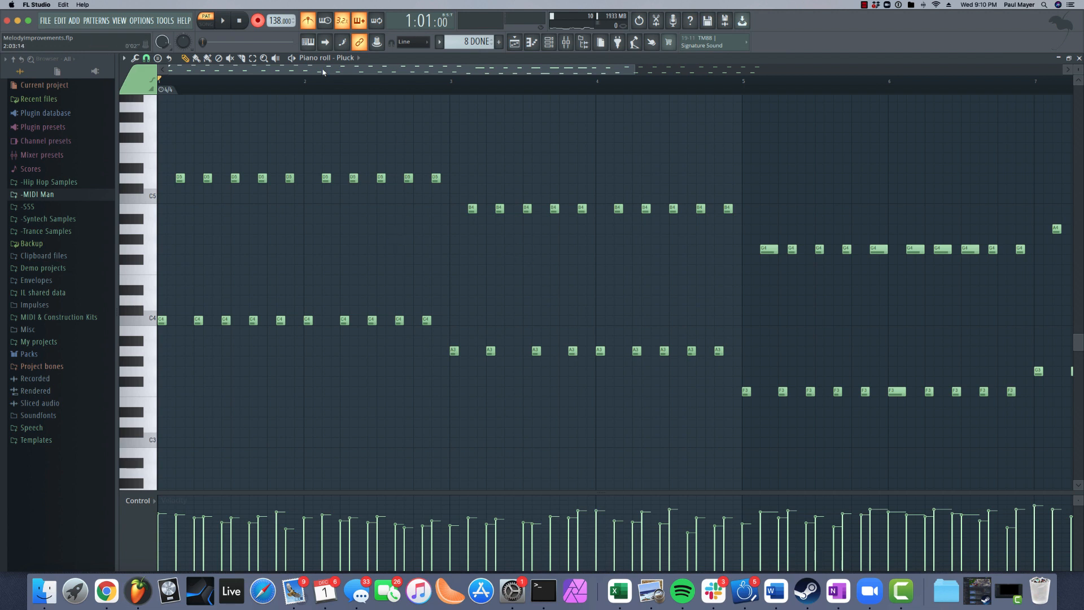
scroll(498, 188, "up", 2)
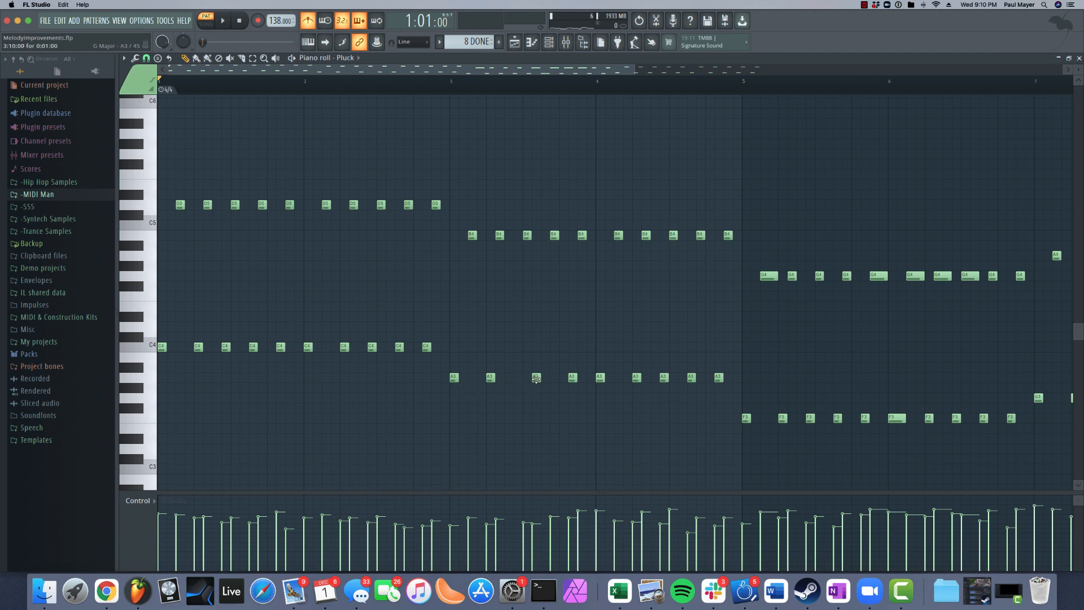
left_click(518, 379)
left_click_drag(535, 379, 544, 379)
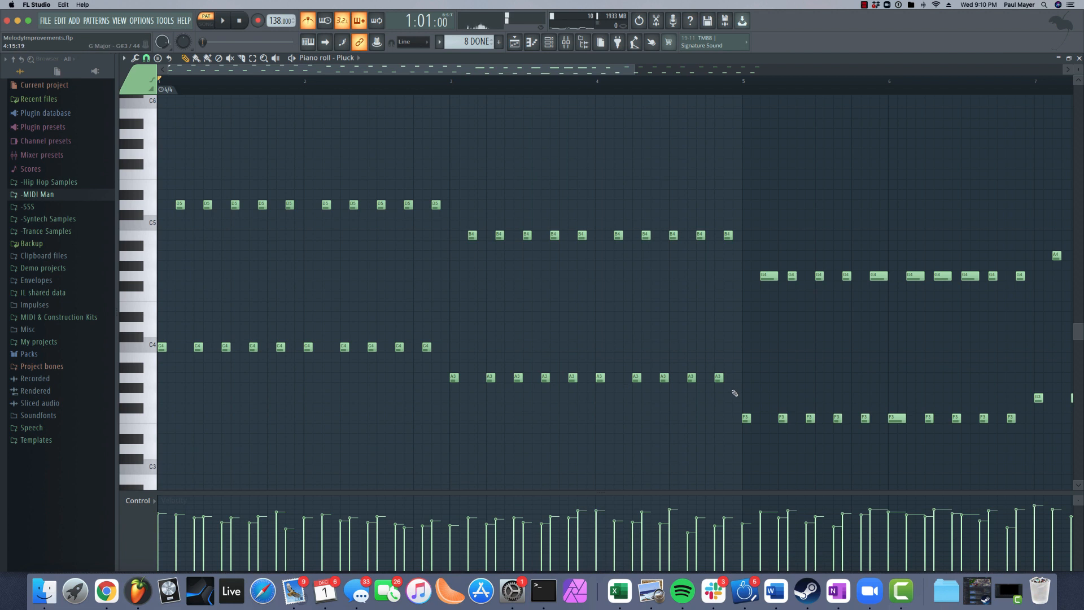
- Shorten the overlong G4 notes in bars 5 and 6 to match the length of the other notes
left_click_drag(730, 394, 489, 369)
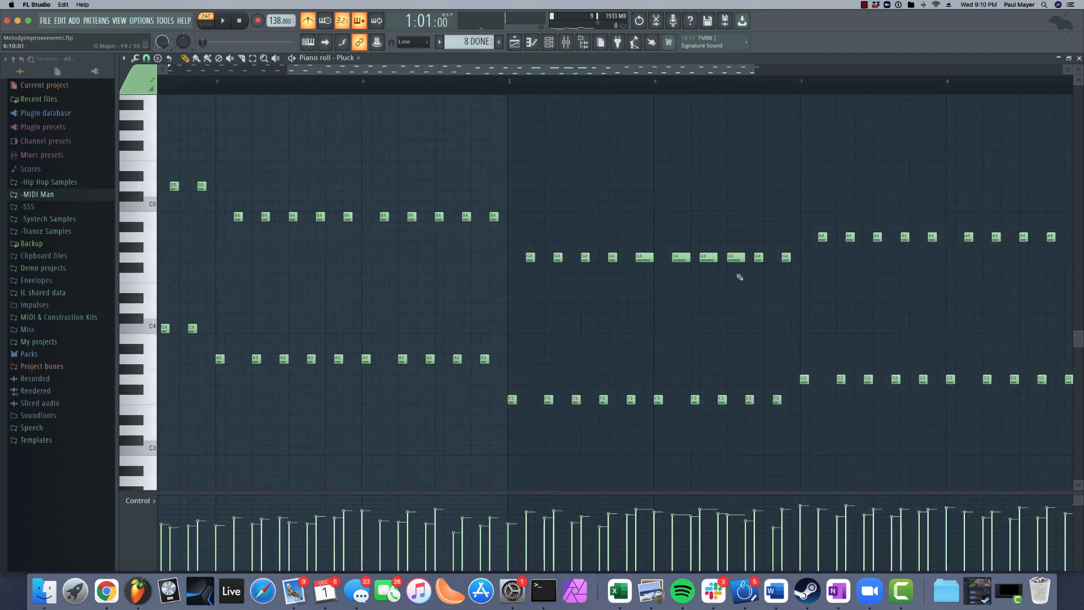
left_click_drag(663, 233, 750, 275)
left_click_drag(744, 233, 920, 274)
scroll(513, 243, "down", 2)
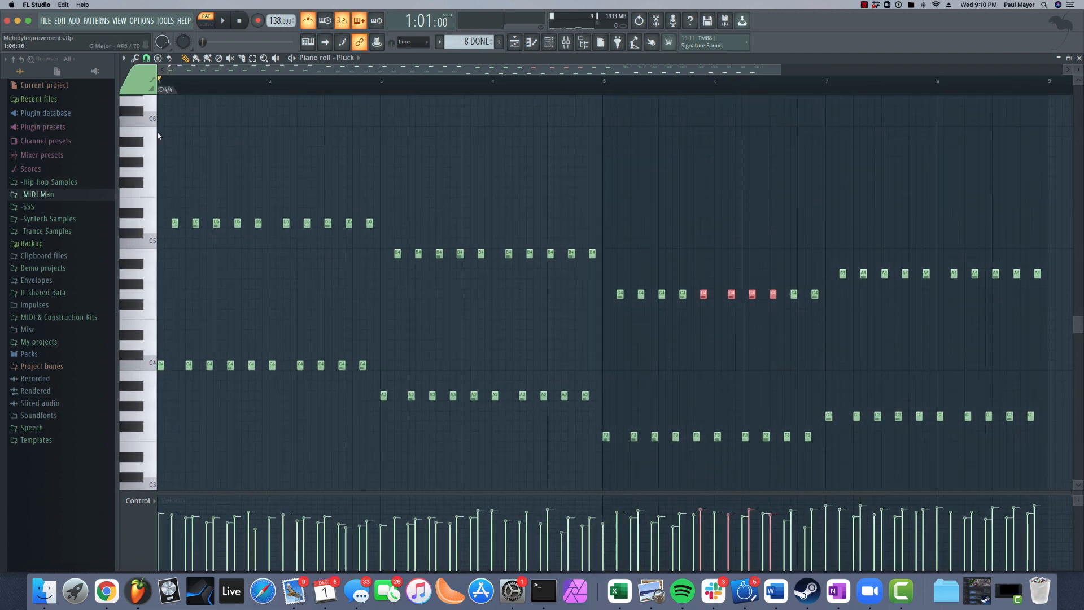
- Select all the upper notes across the eight bars, transpose them down one octave and deselect them
left_click_drag(188, 188, 1055, 308)
key("ctrl+Down")
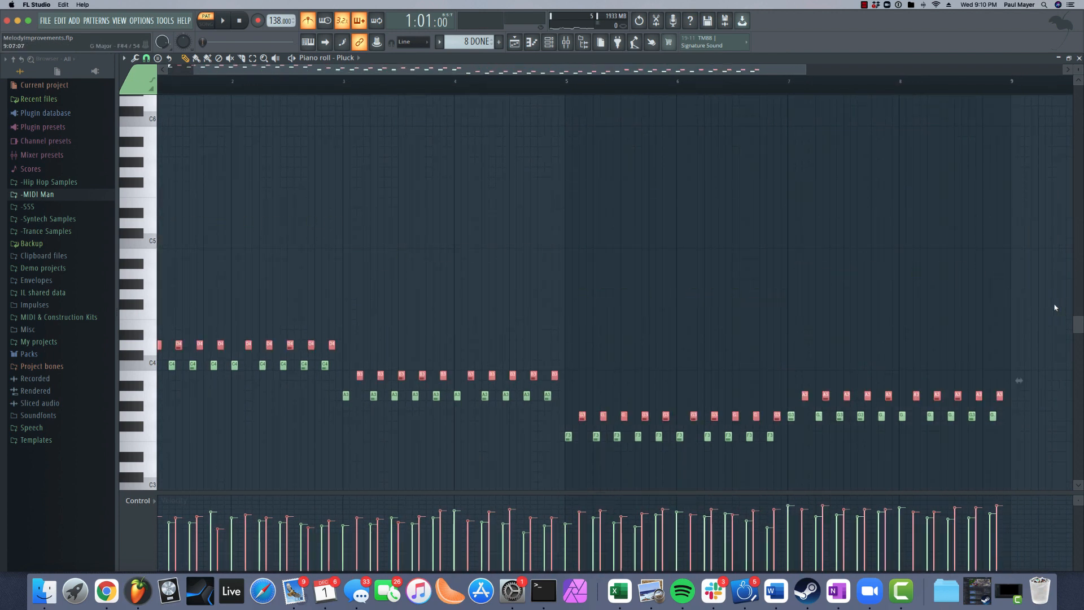
left_click_drag(301, 333, 357, 295)
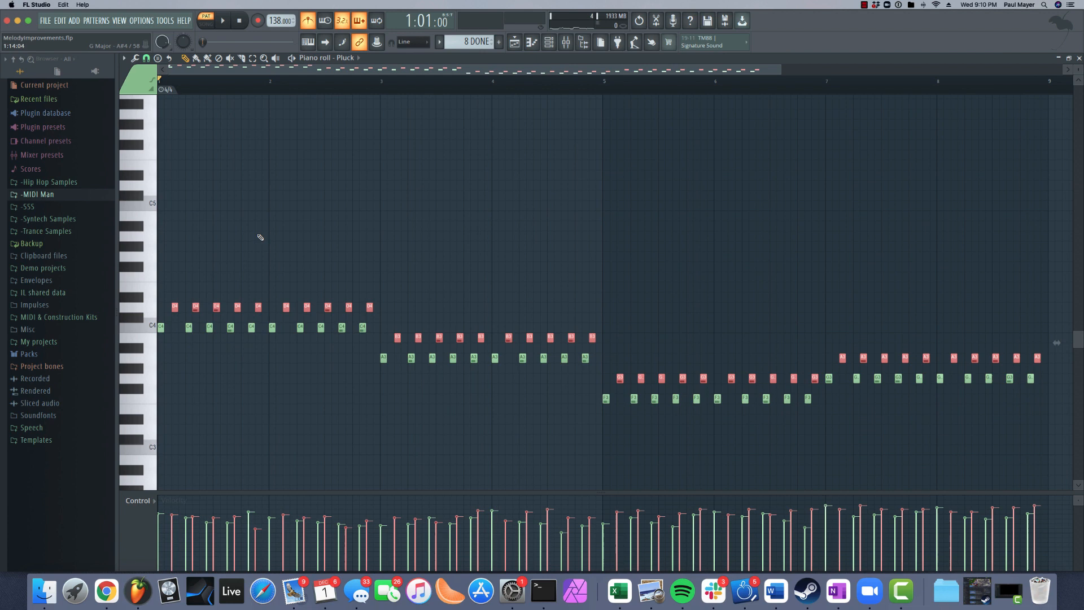
left_click(164, 80)
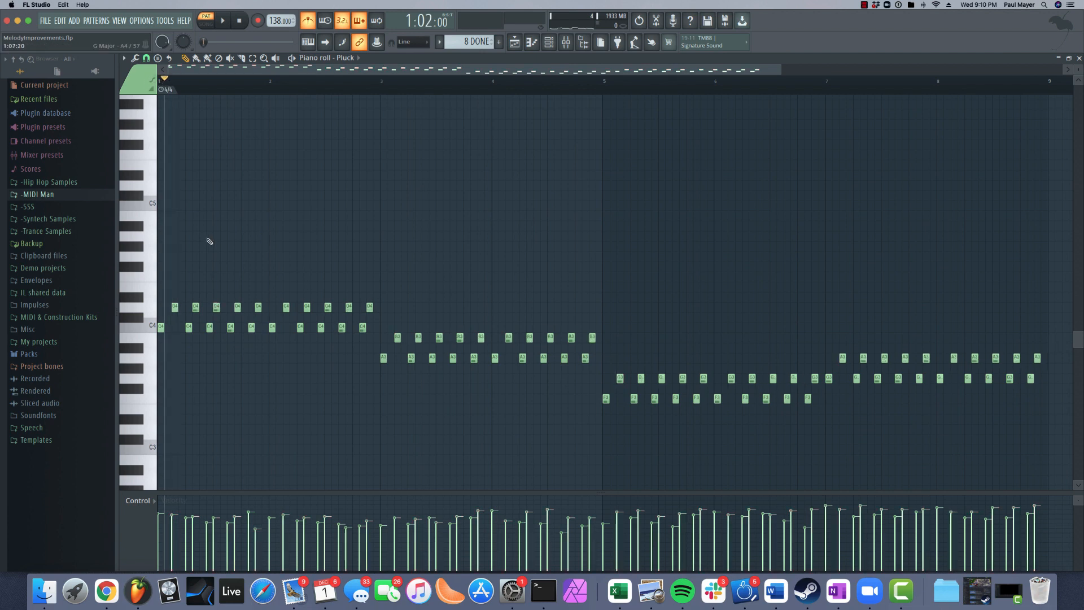
scroll(226, 240, "up", 2)
scroll(531, 252, "down", 1)
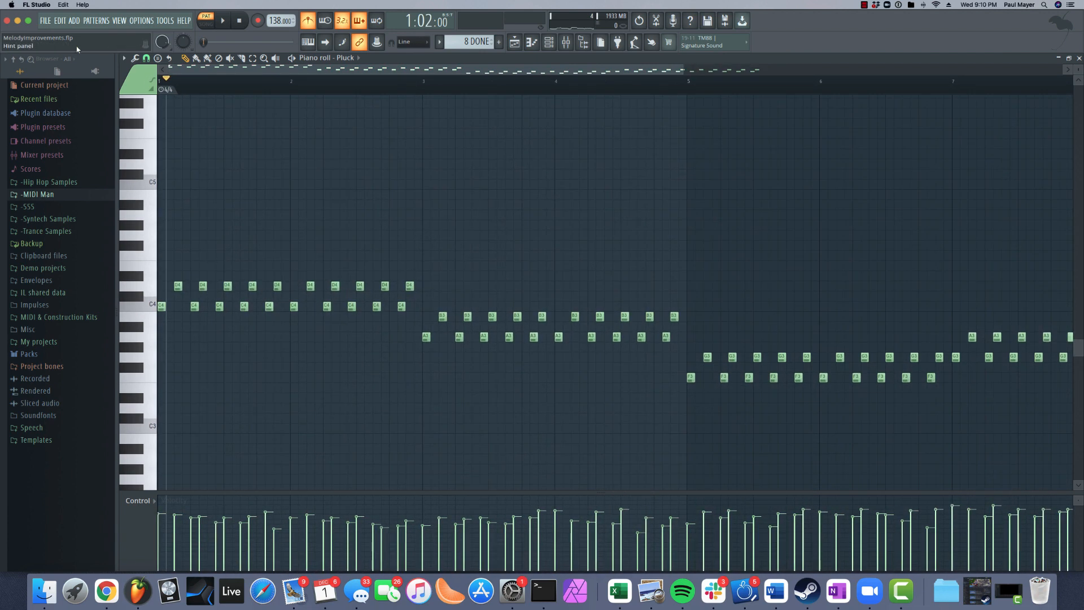
- Enable note grid highlights in the piano roll's view options
left_click(135, 58)
left_click(135, 58)
left_click(125, 58)
mouse_move(137, 120)
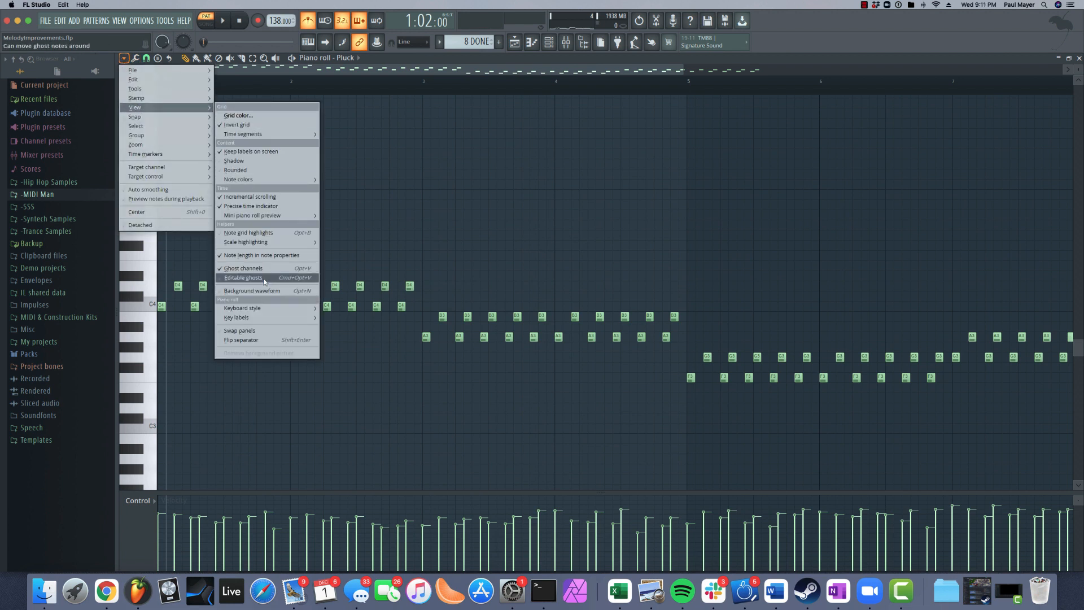
mouse_move(270, 319)
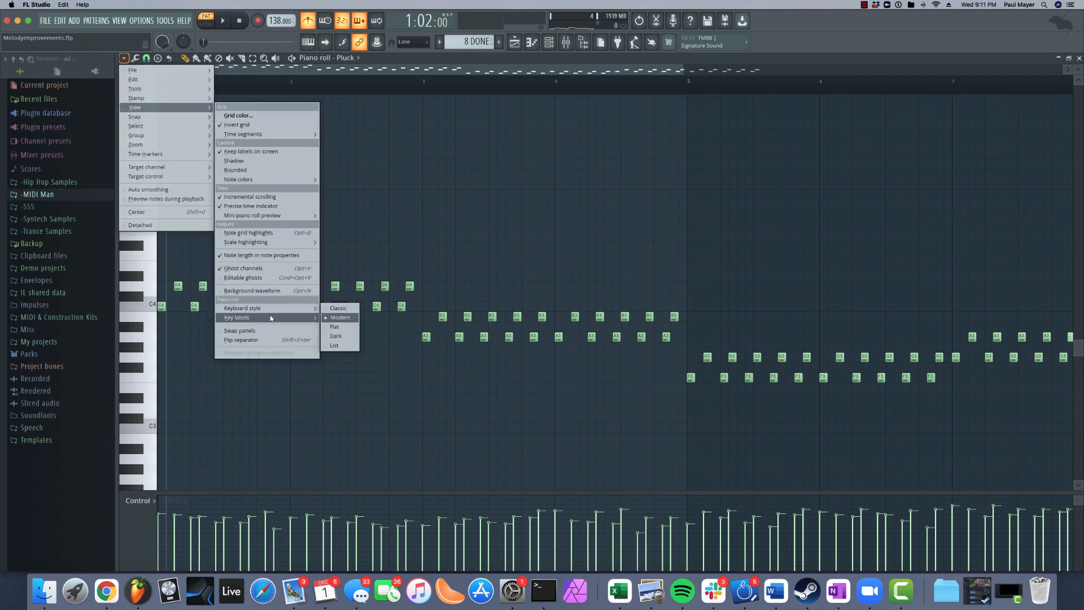
mouse_move(261, 247)
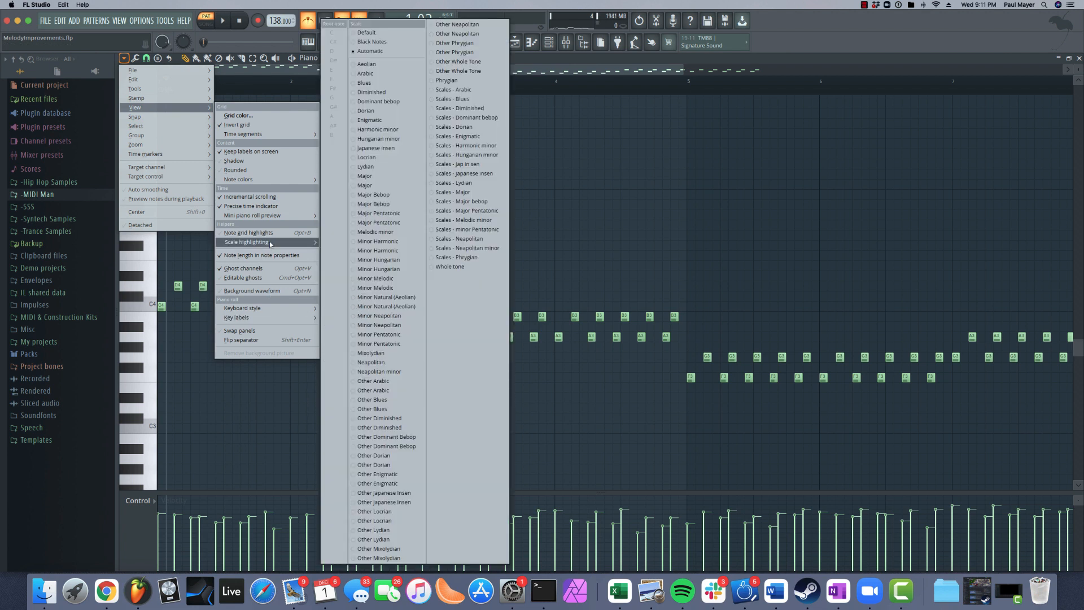
left_click(270, 233)
left_click_drag(389, 222, 389, 210)
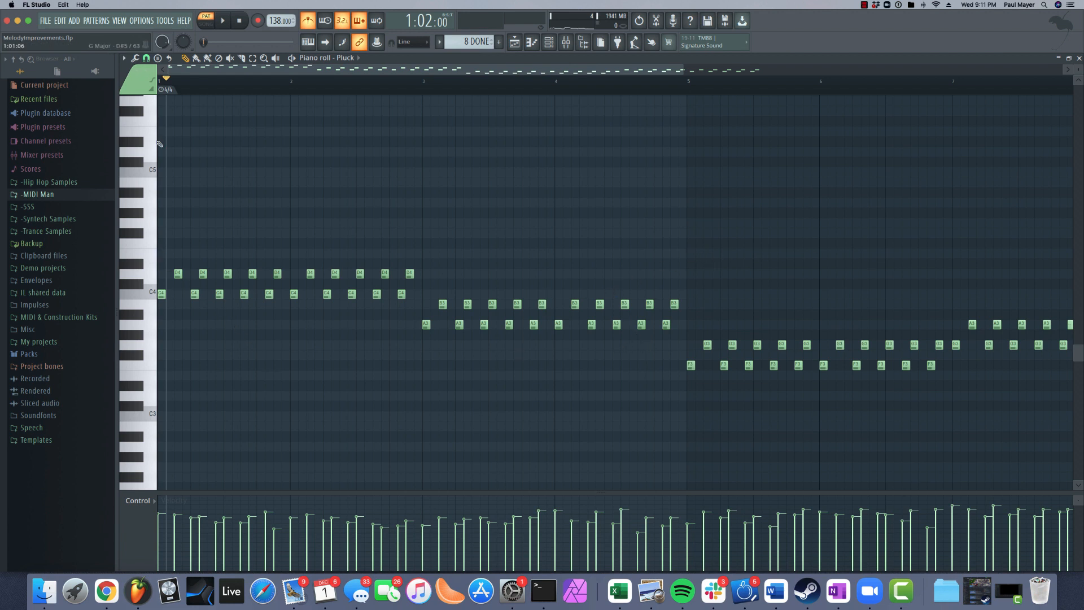
- Audition the first D4 note in bar 1 and the first F3 note in bar 5, and examine the closely spaced note pairs
left_click(176, 272)
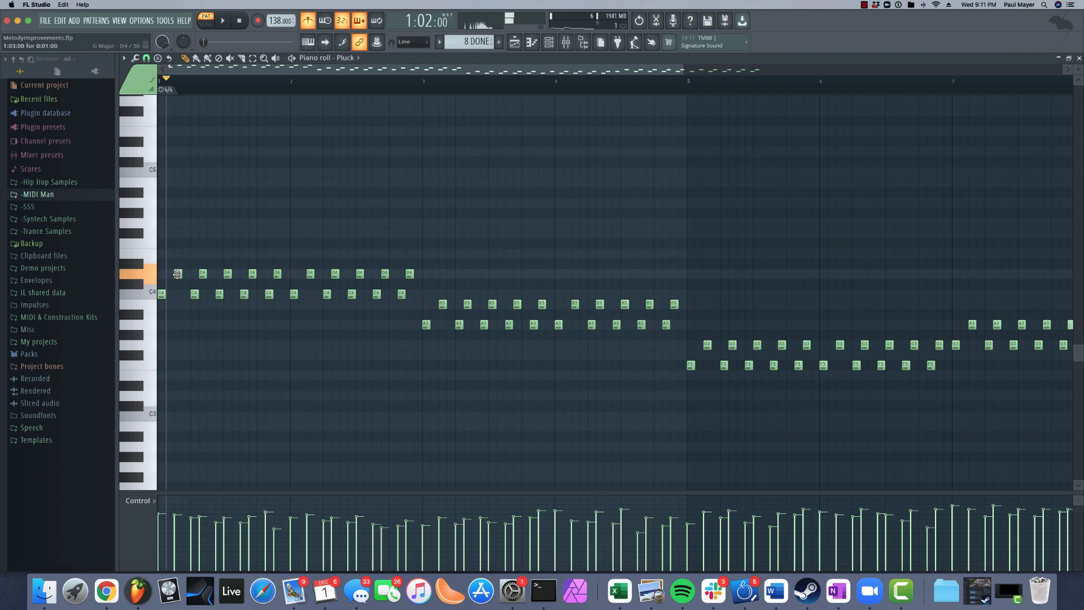
left_click(690, 365)
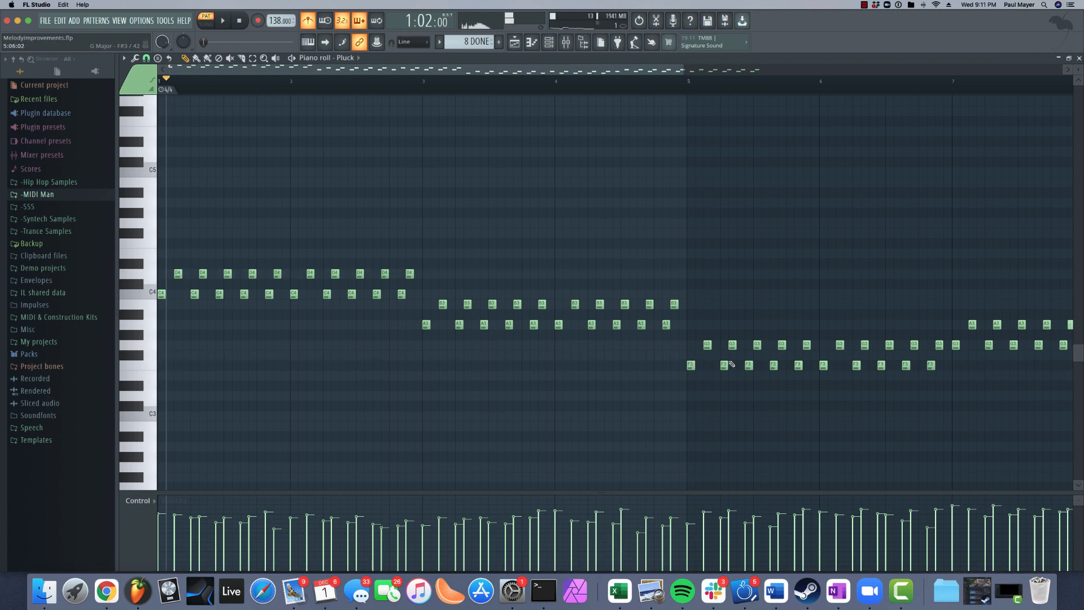
left_click_drag(732, 364, 849, 229)
scroll(302, 274, "down", 2)
scroll(294, 274, "up", 2)
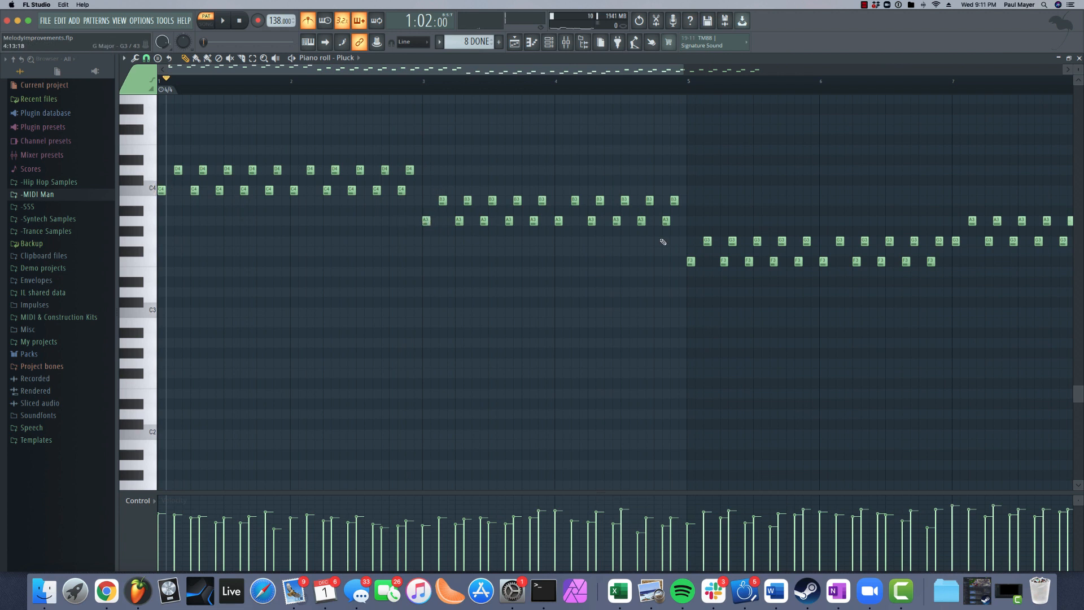
left_click_drag(964, 233, 848, 218)
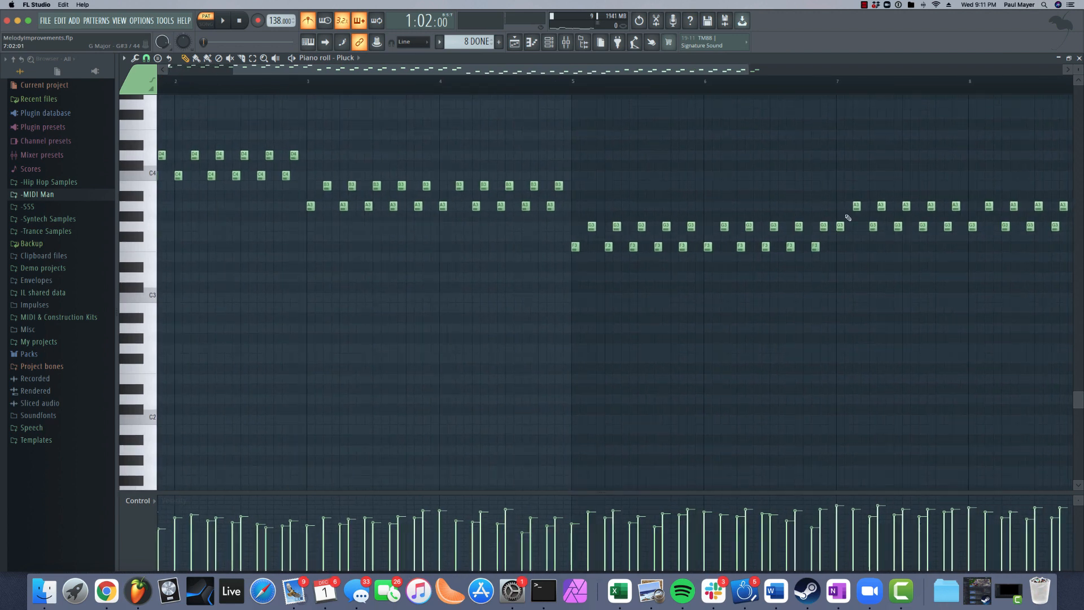
- Undo the note move and the octave transposition of the upper notes
left_click_drag(607, 268, 931, 346)
key("super+alt+z")
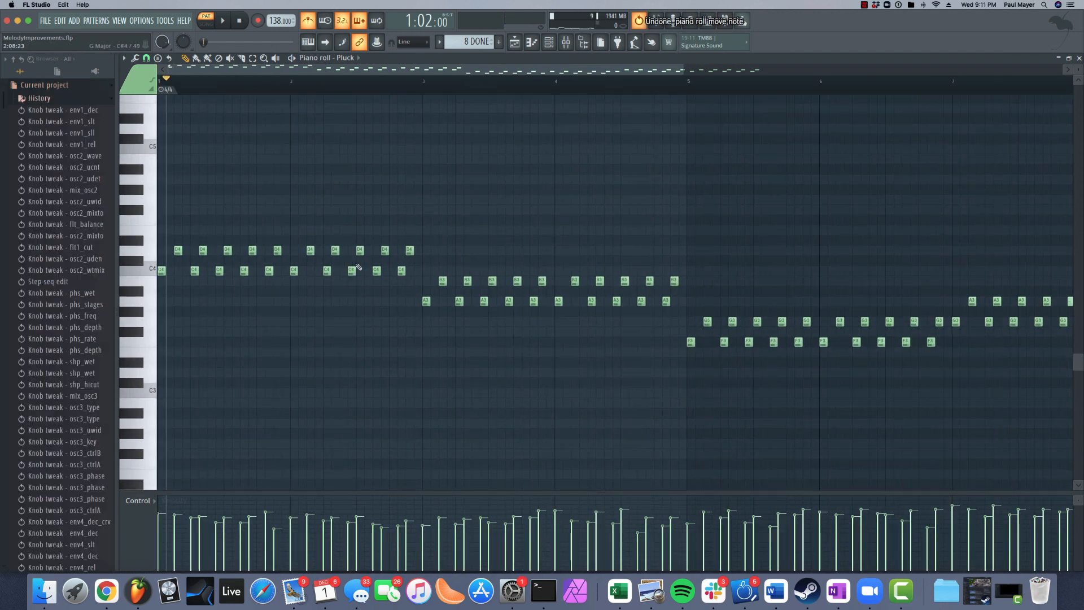
key("super+alt+z")
key("super+Up")
scroll(430, 182, "up", 1)
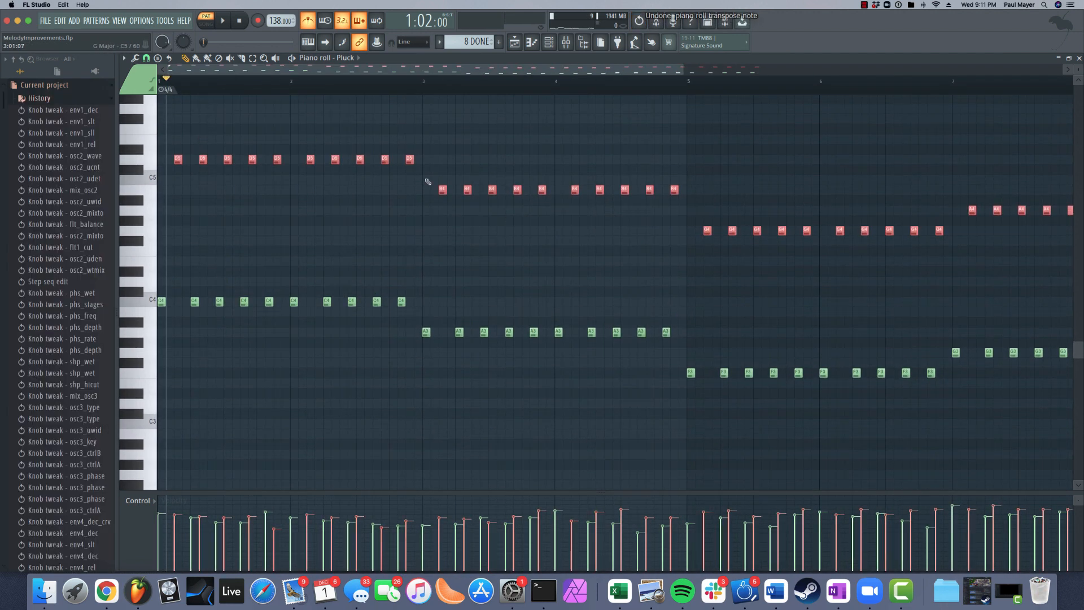
- Deselect all notes, return the playhead to the start and play the pluck pattern with the metronome off
left_click(183, 86)
key("super+d")
left_click_drag(183, 86, 7, 83)
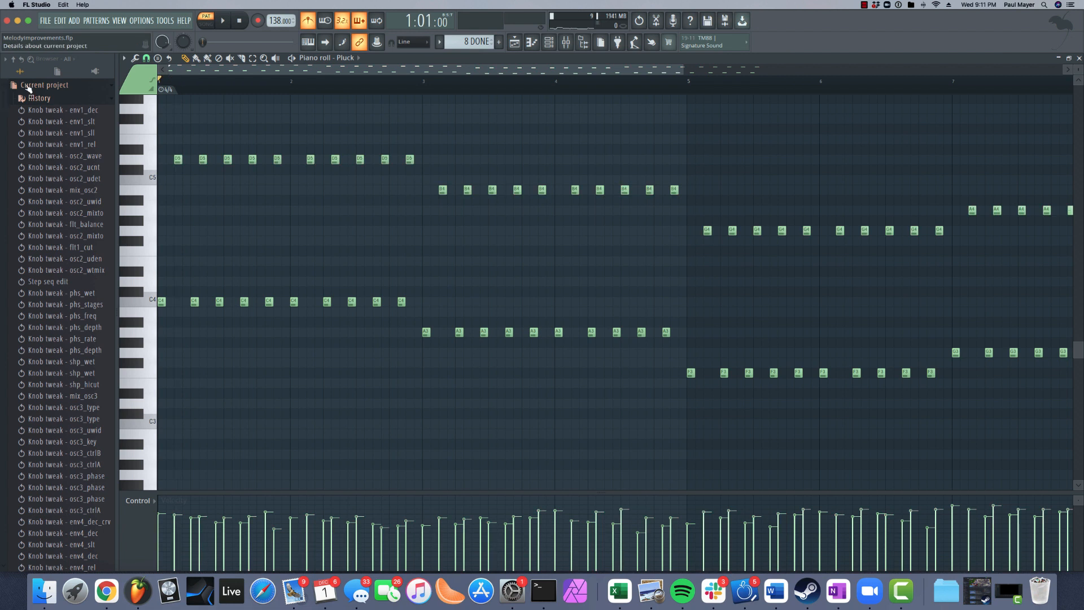
key("space")
left_click(308, 22)
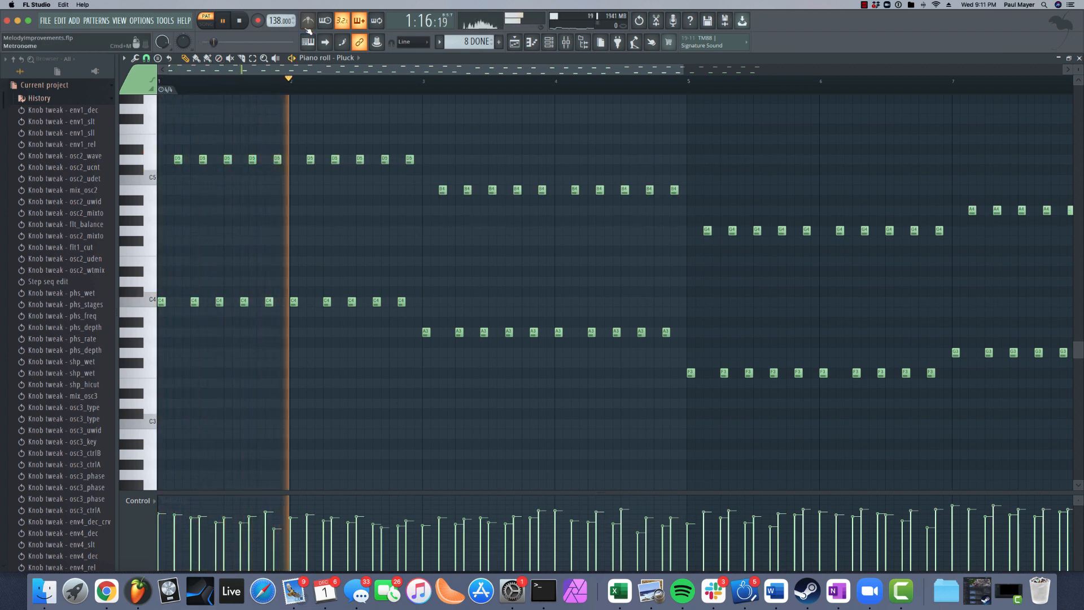
- Play the pattern through bar 8 and collapse the History list in the browser
scroll(261, 150, "down", 2)
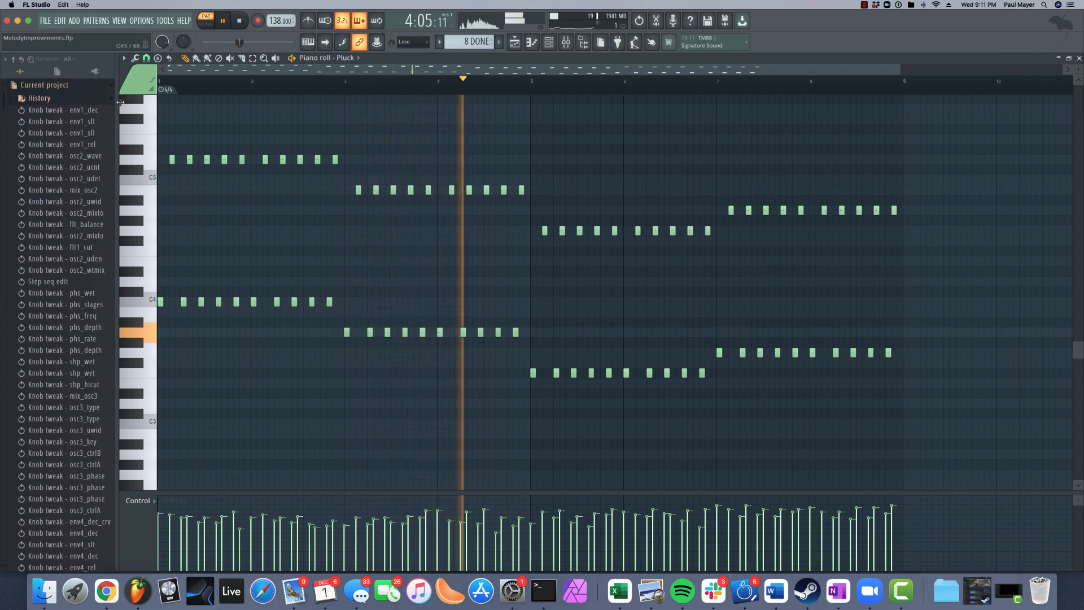
left_click(102, 99)
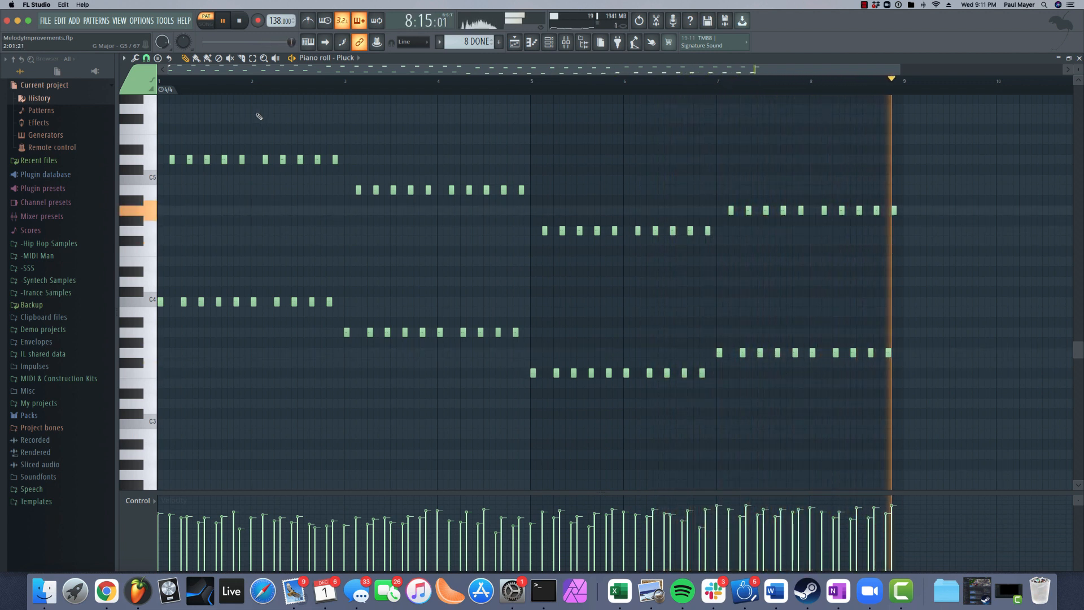
key("space")
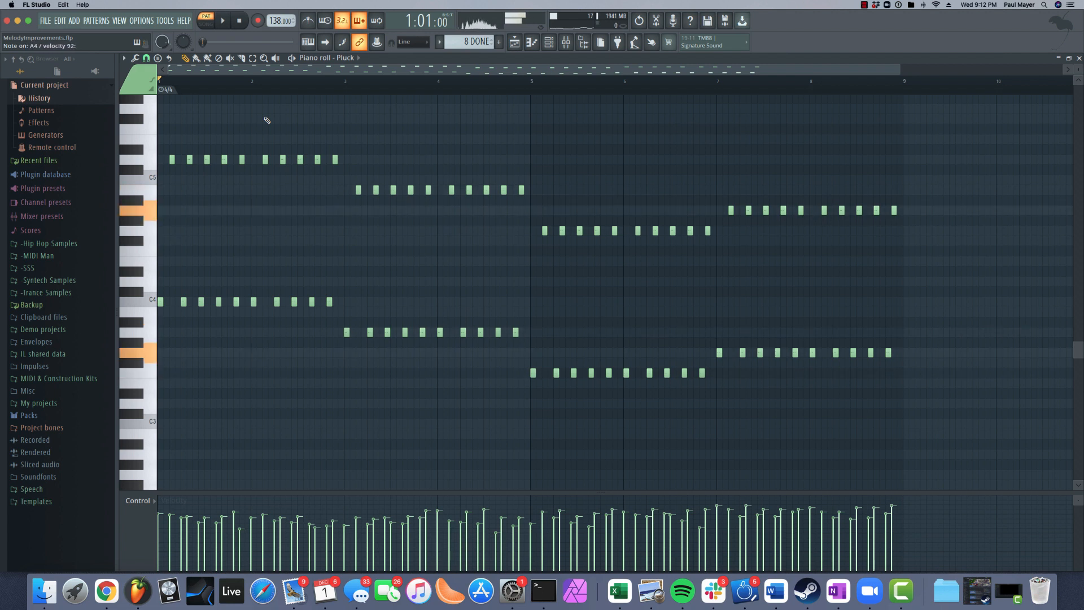
- Select the five upper notes in bar 8, audition the pattern from the start, and raise them to B4
left_click(704, 87)
left_click_drag(720, 166, 822, 201)
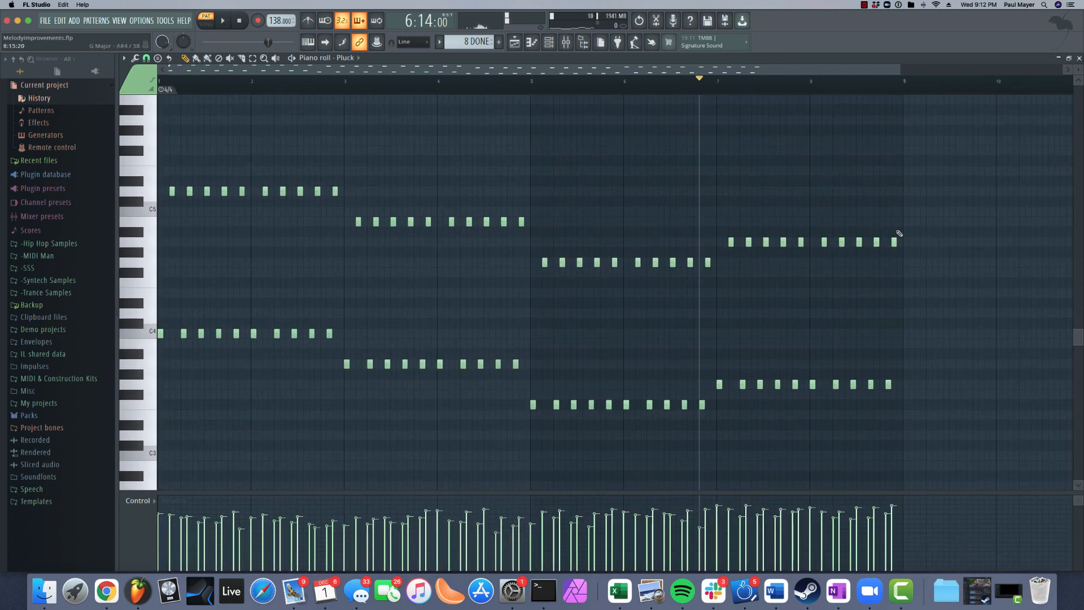
left_click_drag(899, 234, 819, 252)
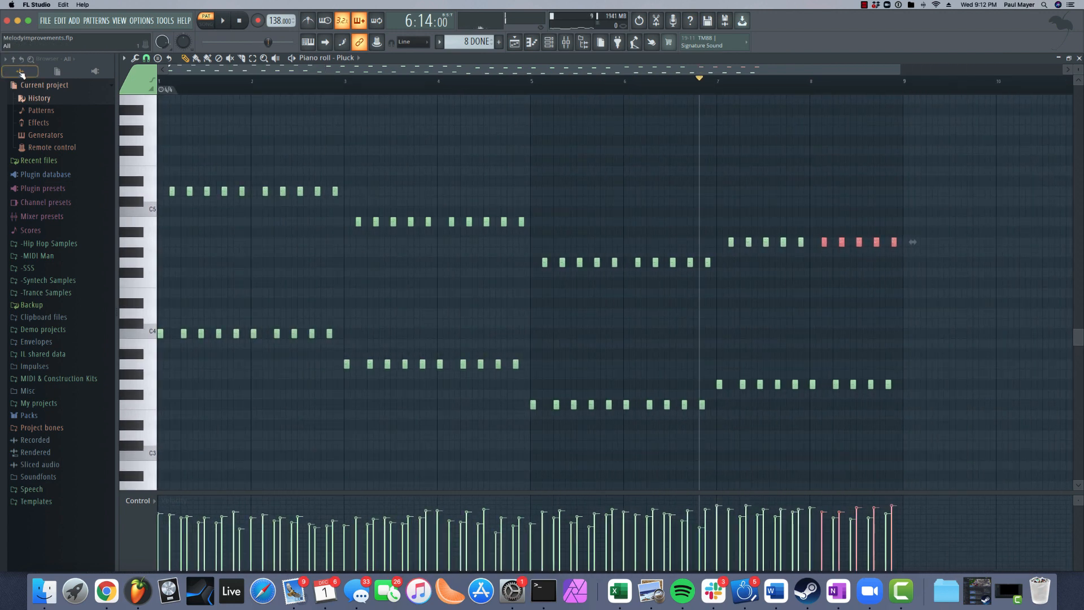
left_click_drag(196, 88, 160, 88)
key("space")
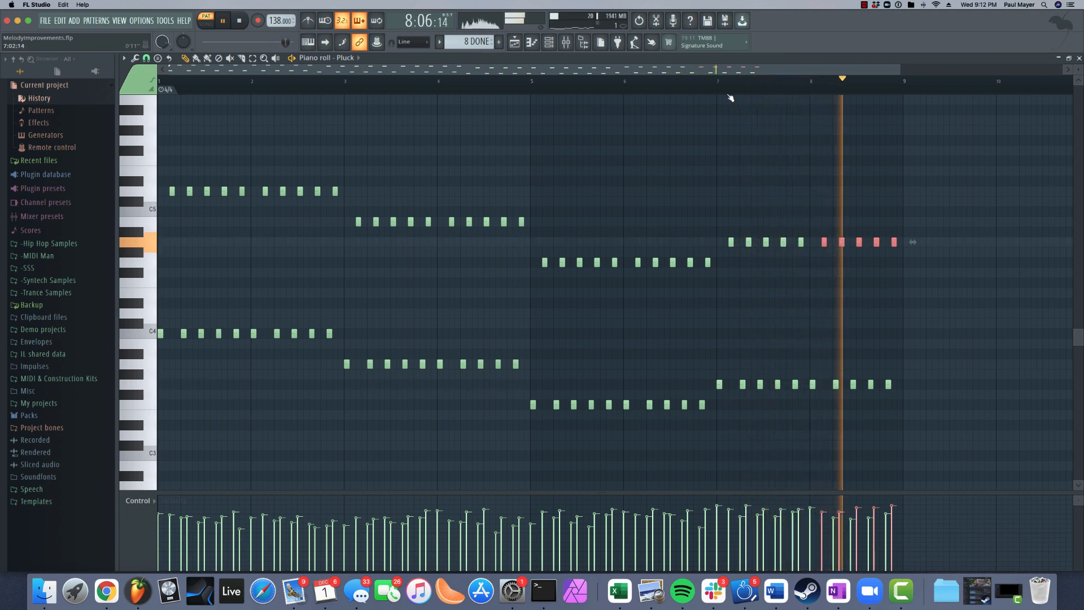
key("space")
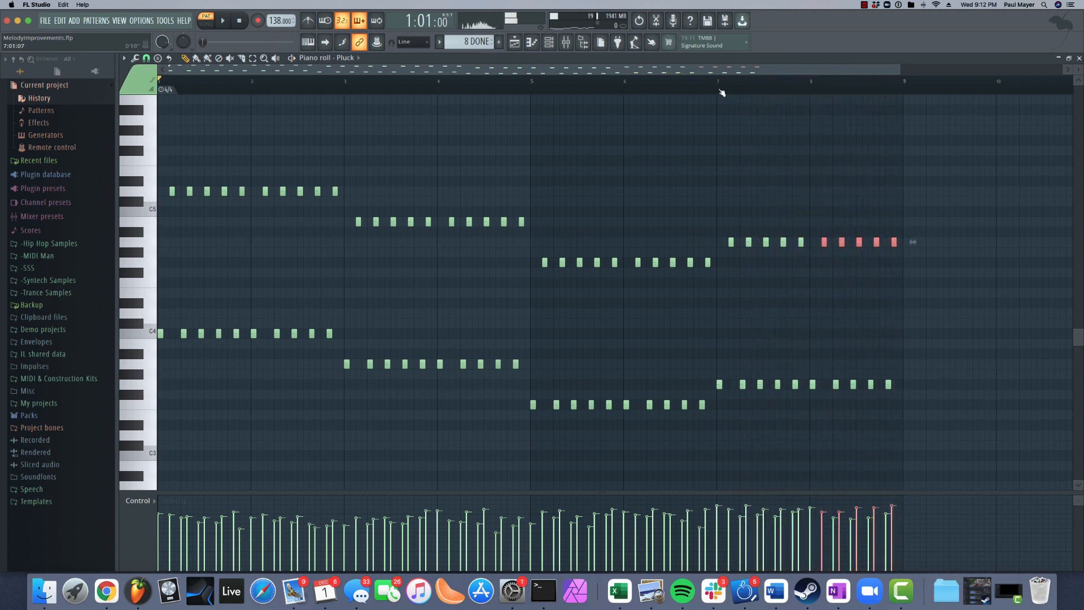
scroll(826, 241, "up", 1)
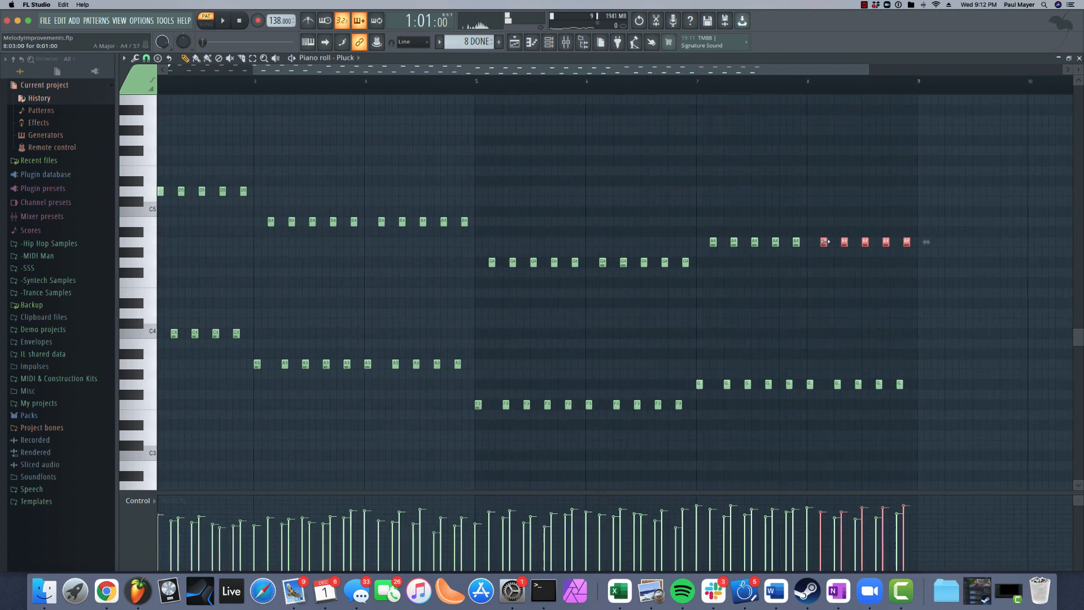
left_click_drag(825, 242, 825, 221)
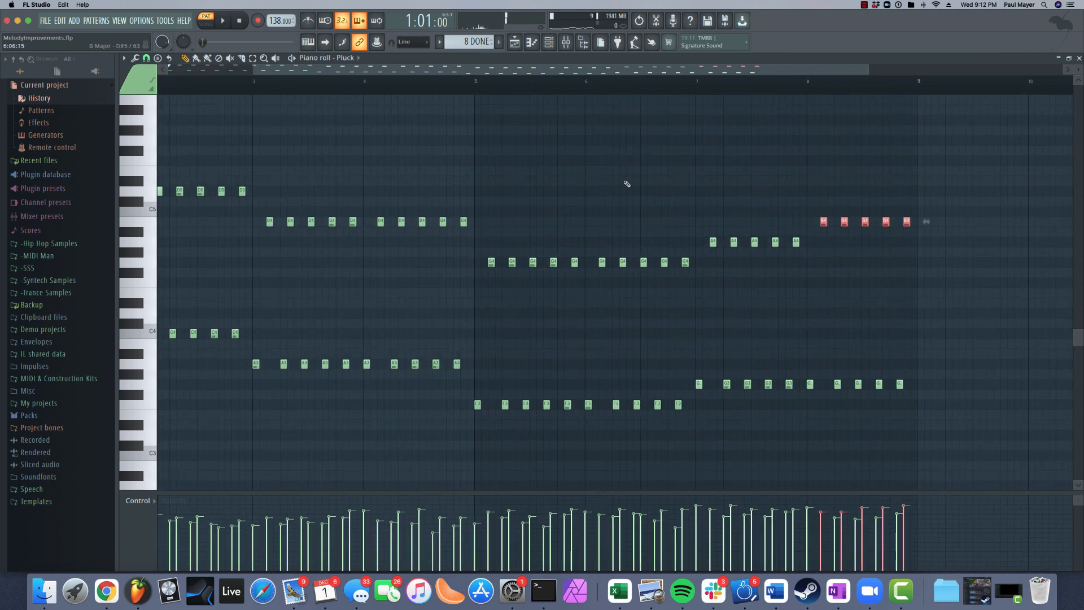
- Play the pattern from the start to audition the raised upper notes in bar 8
scroll(627, 184, "left", 3)
scroll(595, 169, "down", 1)
key("space")
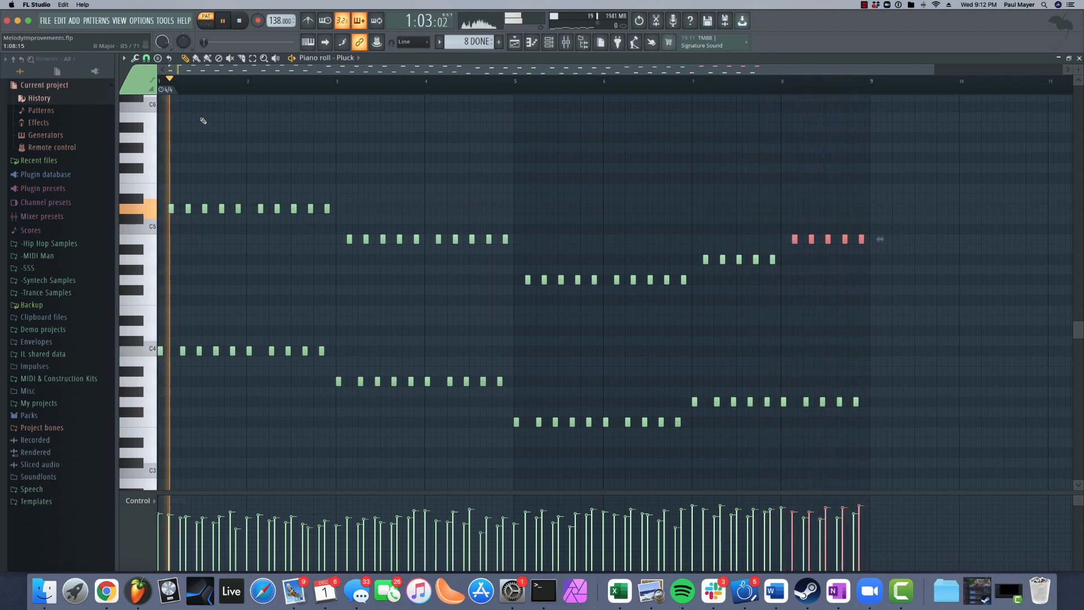
key("space")
- Raise the five upper notes in each even bar: bar 2 to E5, bar 4 to C5 and bar 6 to A4
scroll(313, 162, "up", 1)
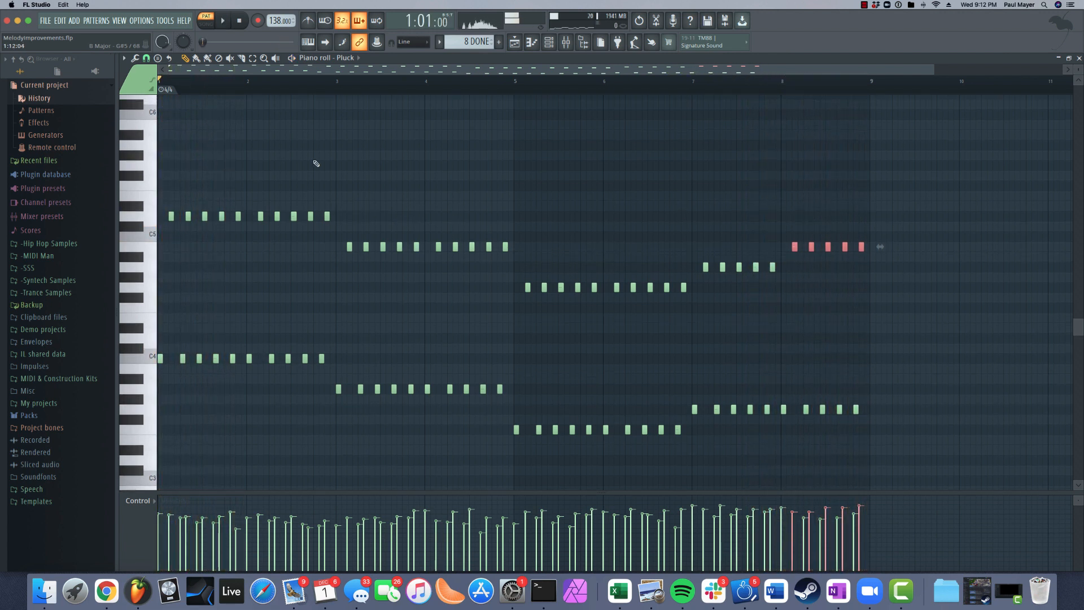
scroll(256, 153, "up", 3)
scroll(367, 169, "up", 2)
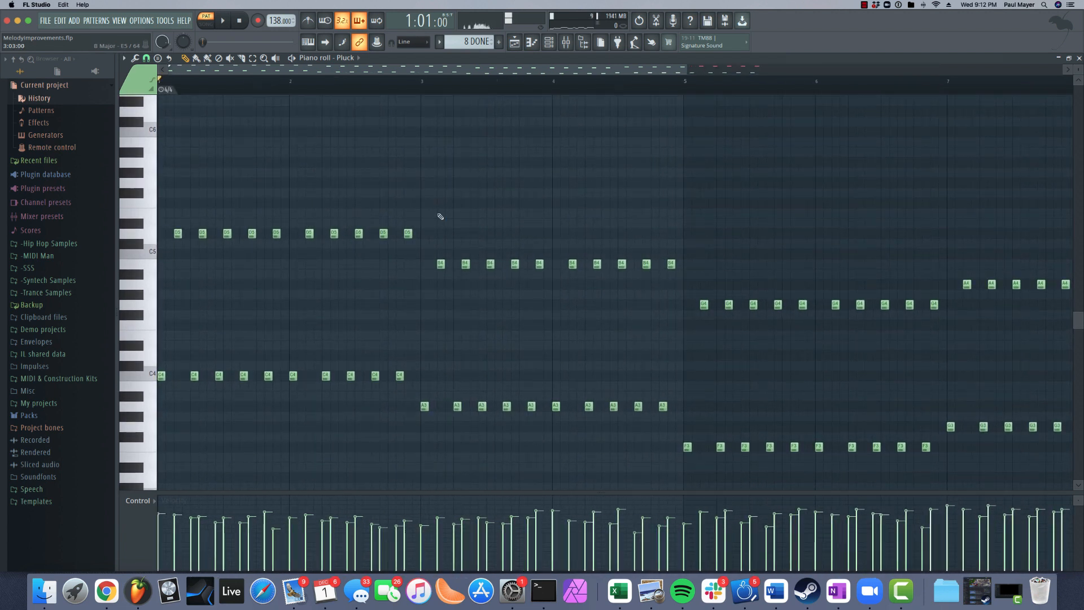
left_click_drag(438, 216, 308, 233)
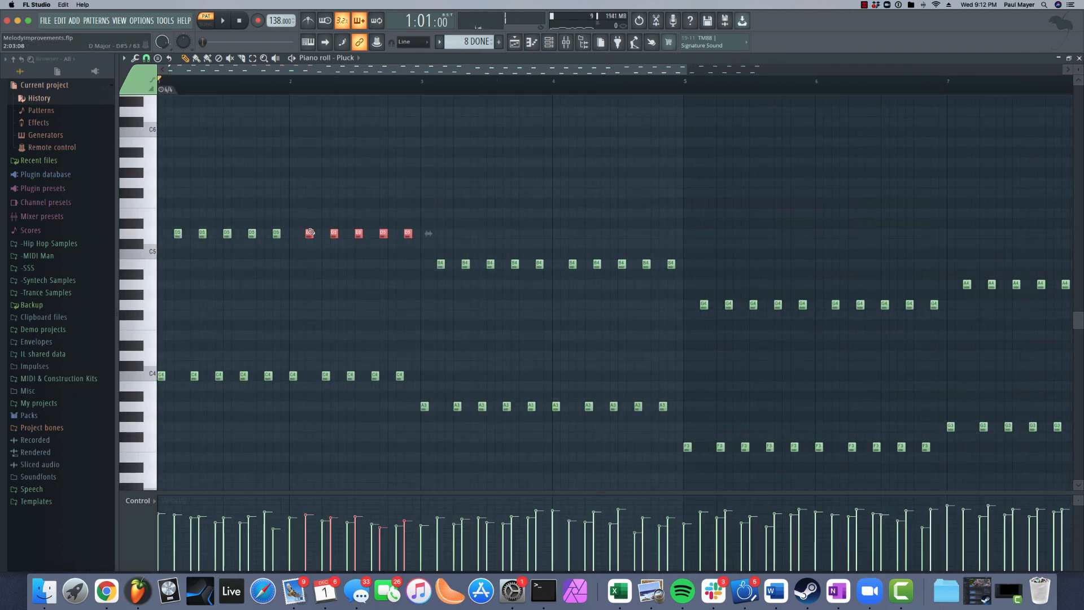
left_click_drag(305, 224, 304, 211)
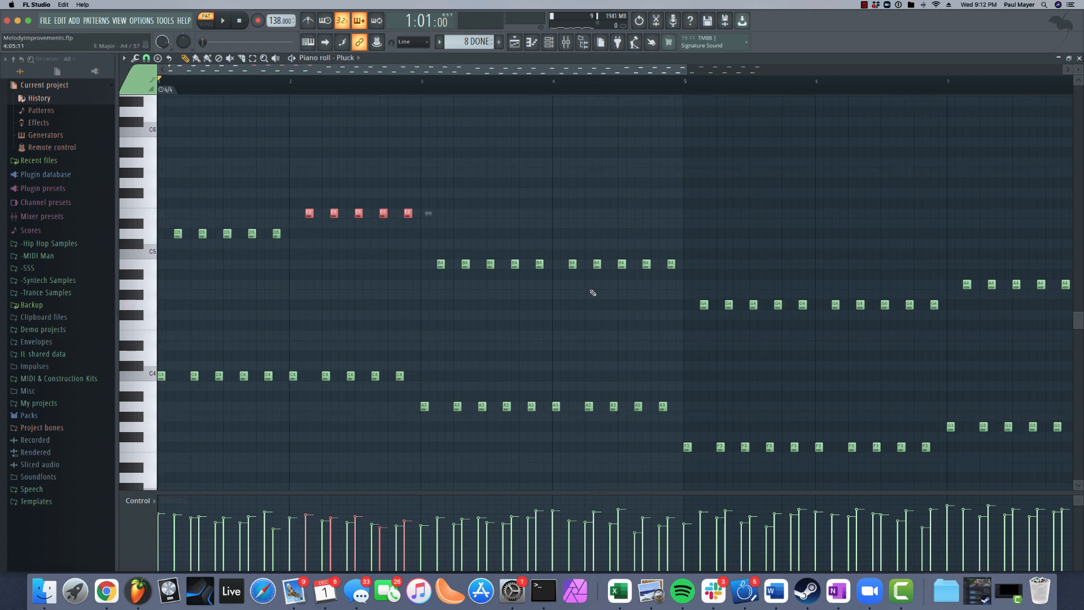
left_click_drag(563, 249, 673, 252)
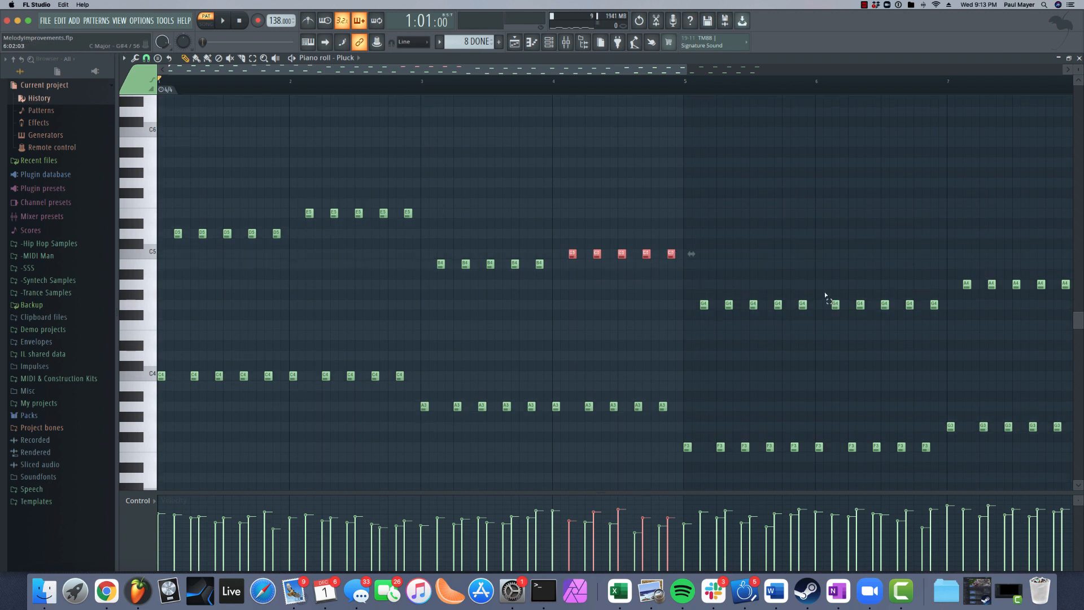
left_click_drag(825, 295, 646, 247)
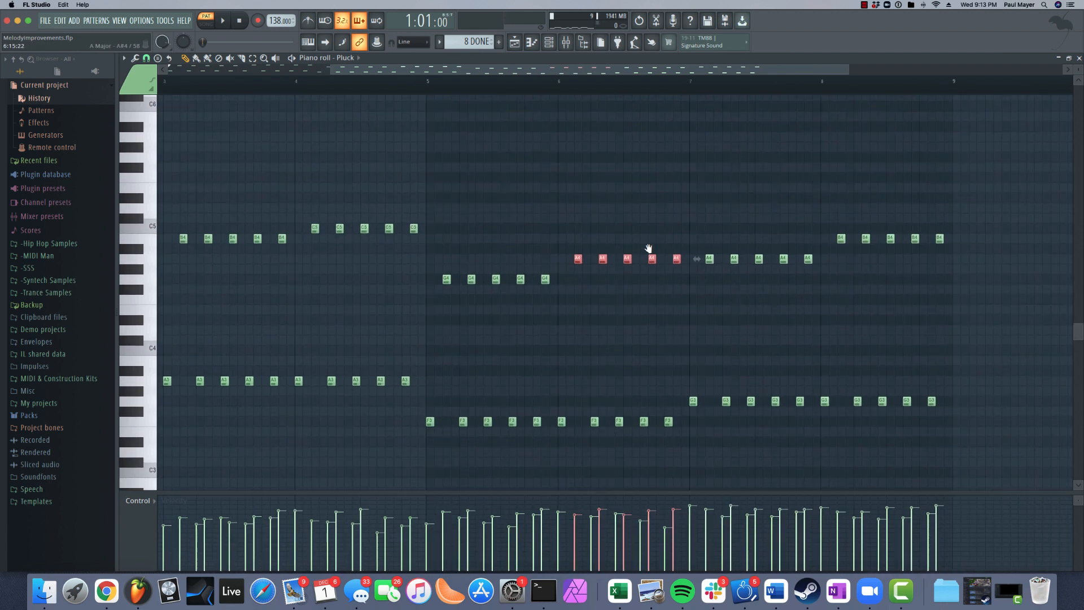
- Replace the last two upper B4 notes in bar 8 with an ascending C5 and D5
left_click(878, 216)
right_click(880, 235)
right_click(904, 234)
scroll(907, 214, "up", 3)
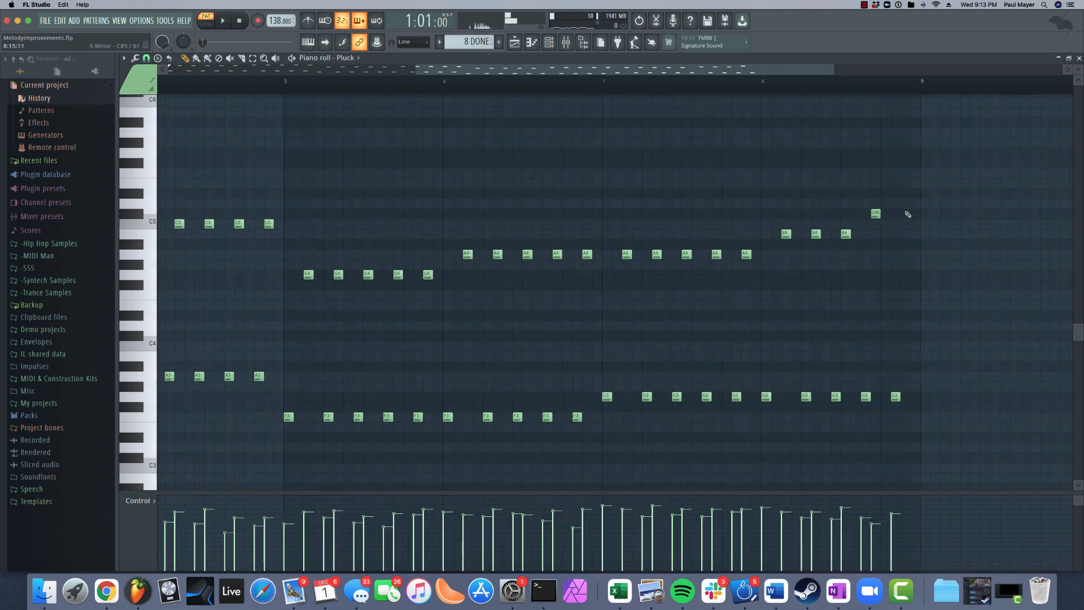
left_click_drag(870, 215, 870, 223)
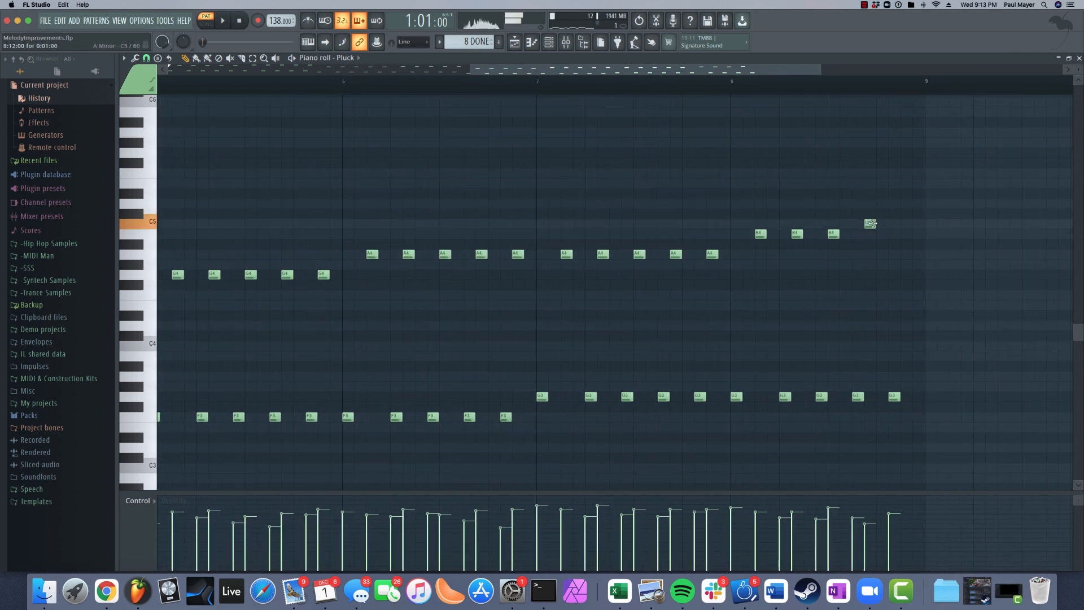
left_click(903, 204)
- Play the whole pattern from the start through bar 8 to audition the revised upper melody
scroll(435, 208, "down", 3)
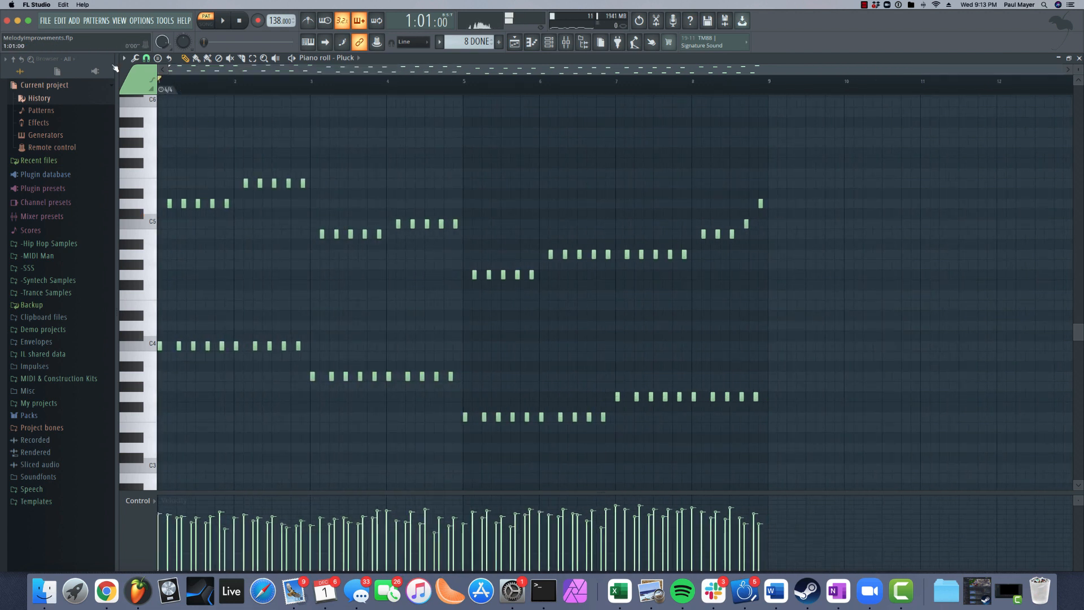
scroll(346, 184, "up", 2)
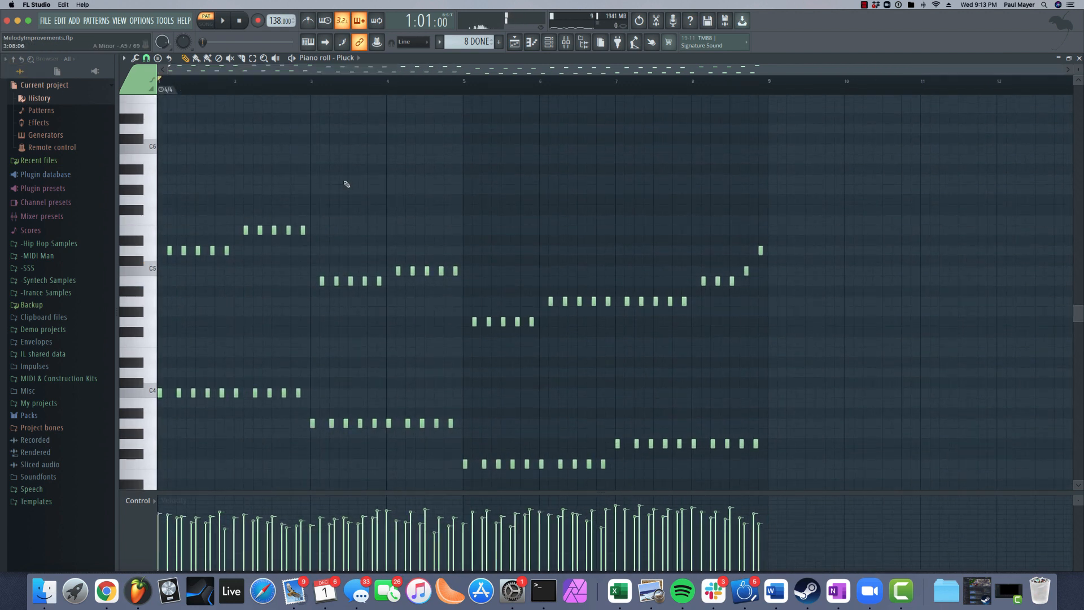
key("space")
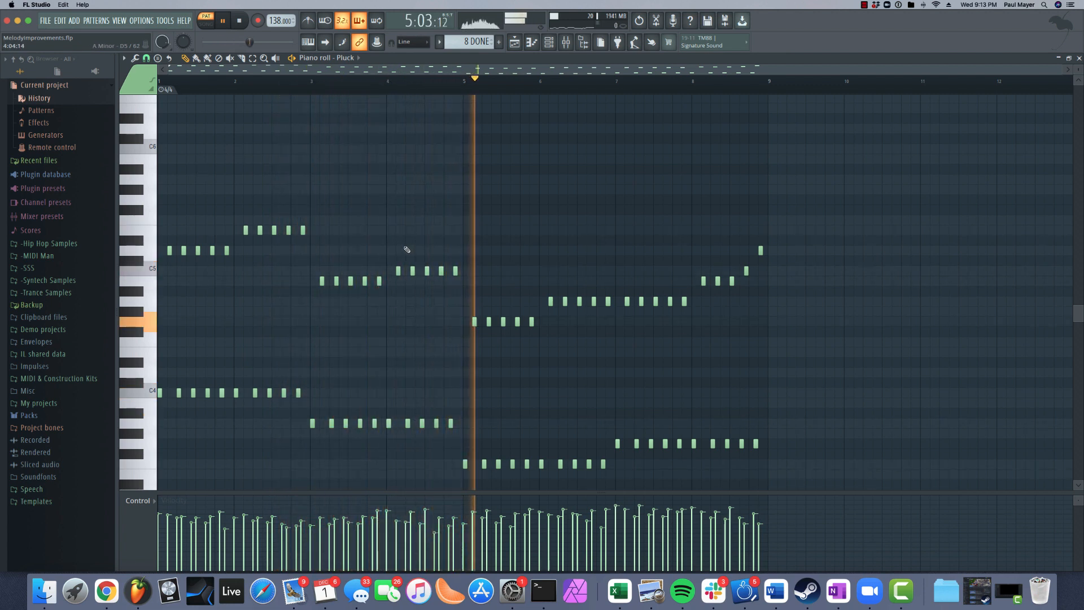
scroll(408, 254, "up", 2)
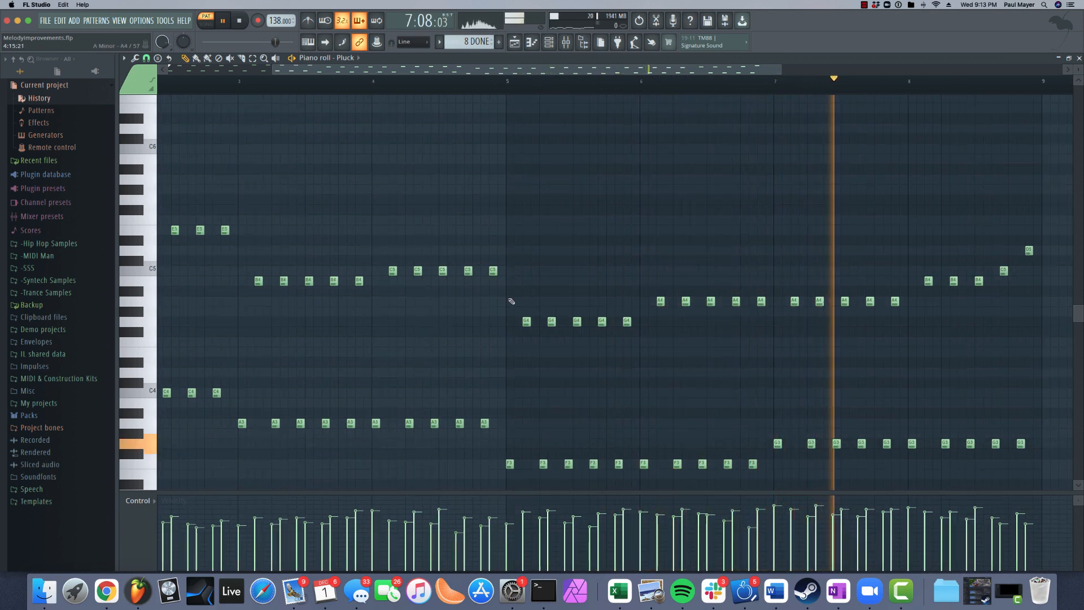
scroll(625, 179, "down", 3)
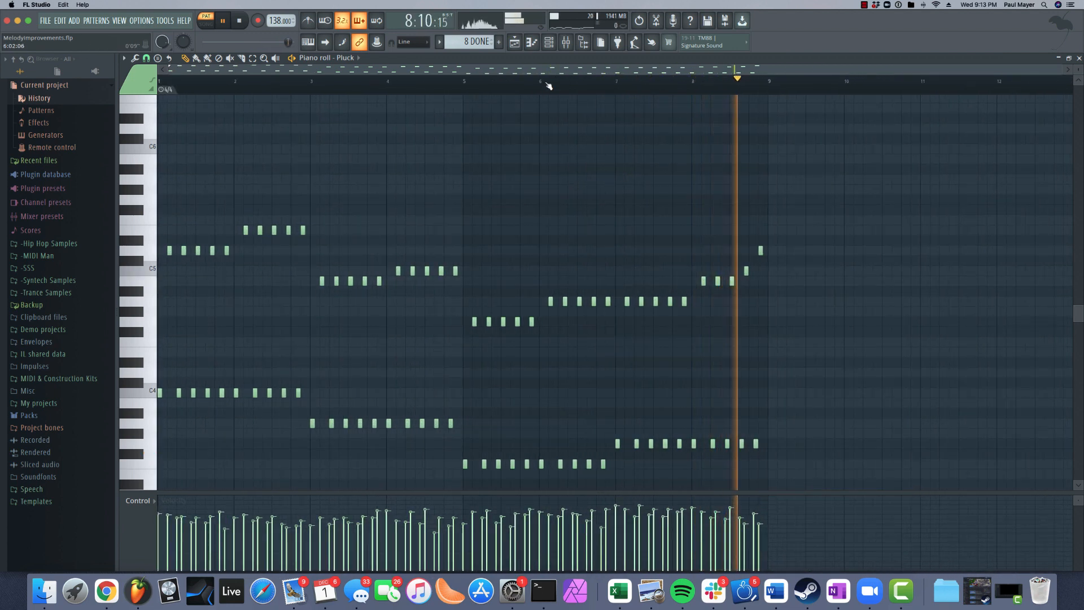
scroll(308, 135, "up", 1)
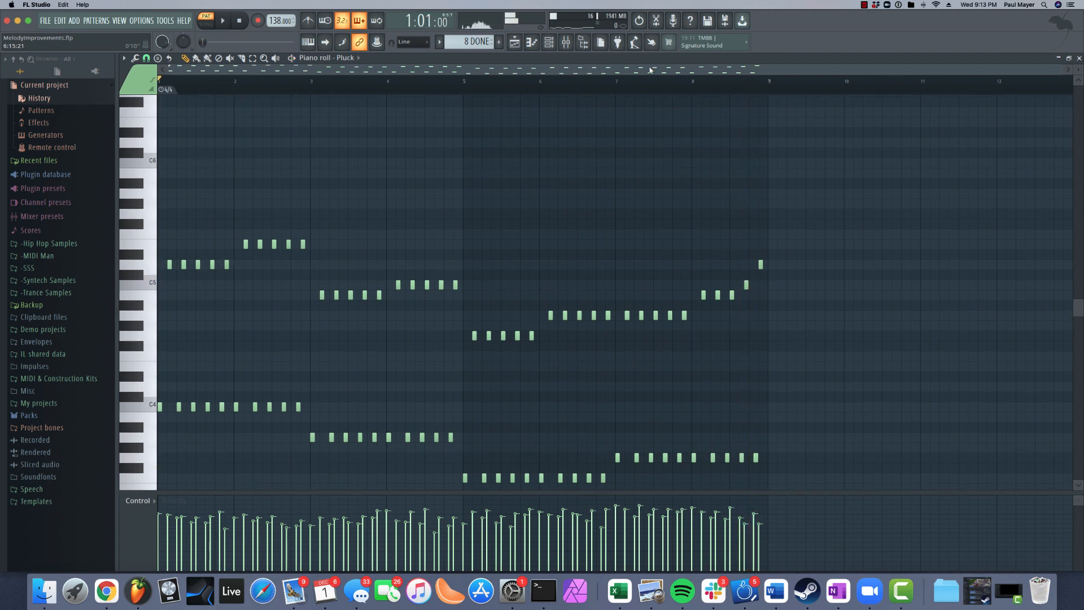
- Try G4 in place of the fourth upper note in bar 2, audition it, and move the note back to E5
scroll(167, 152, "up", 2)
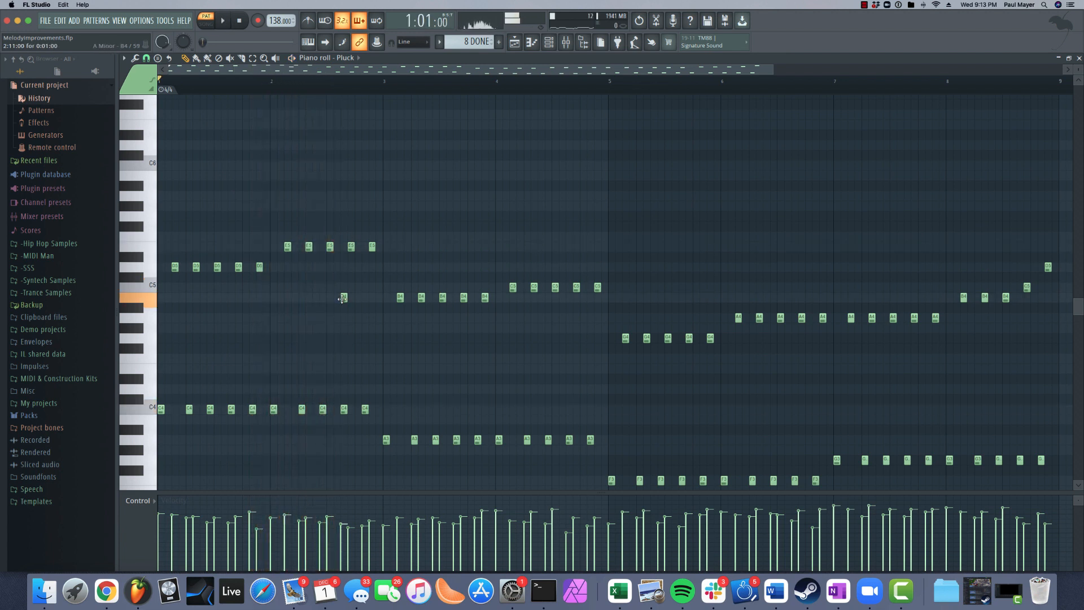
key("space")
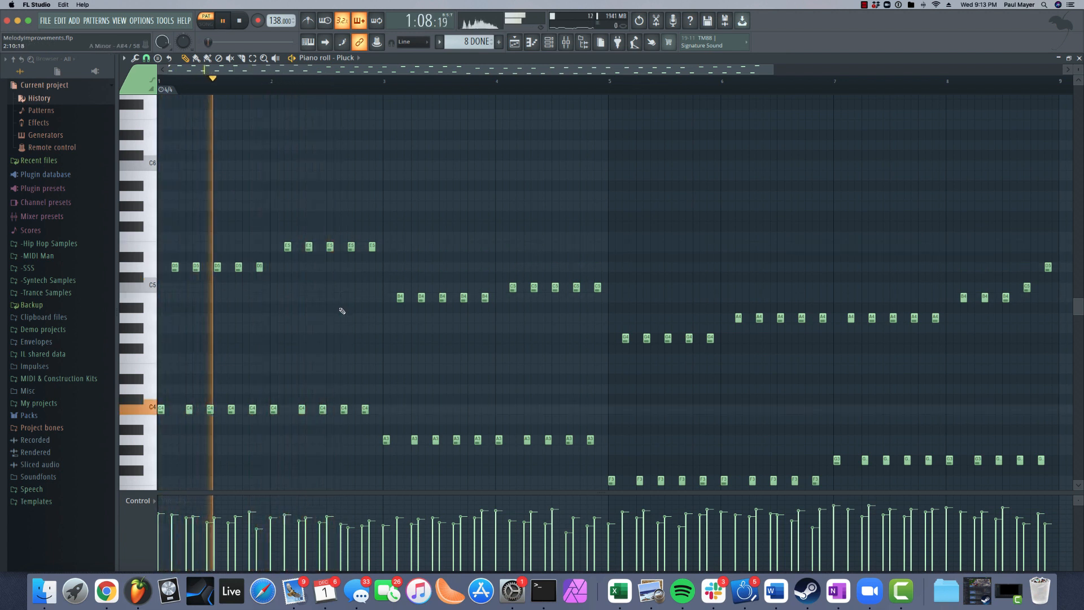
left_click(347, 337)
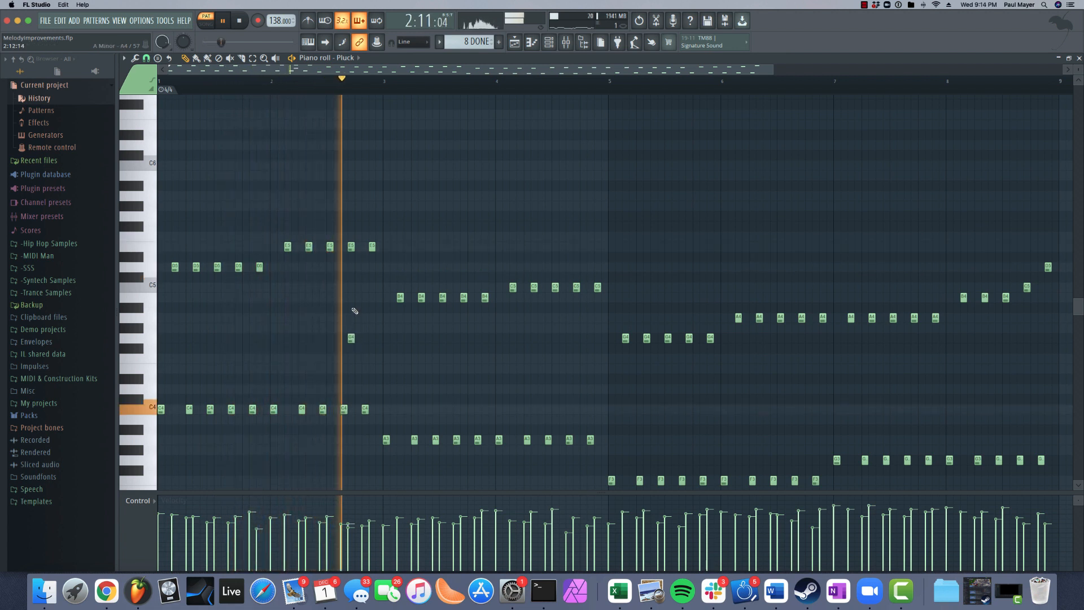
right_click(351, 247)
key("space")
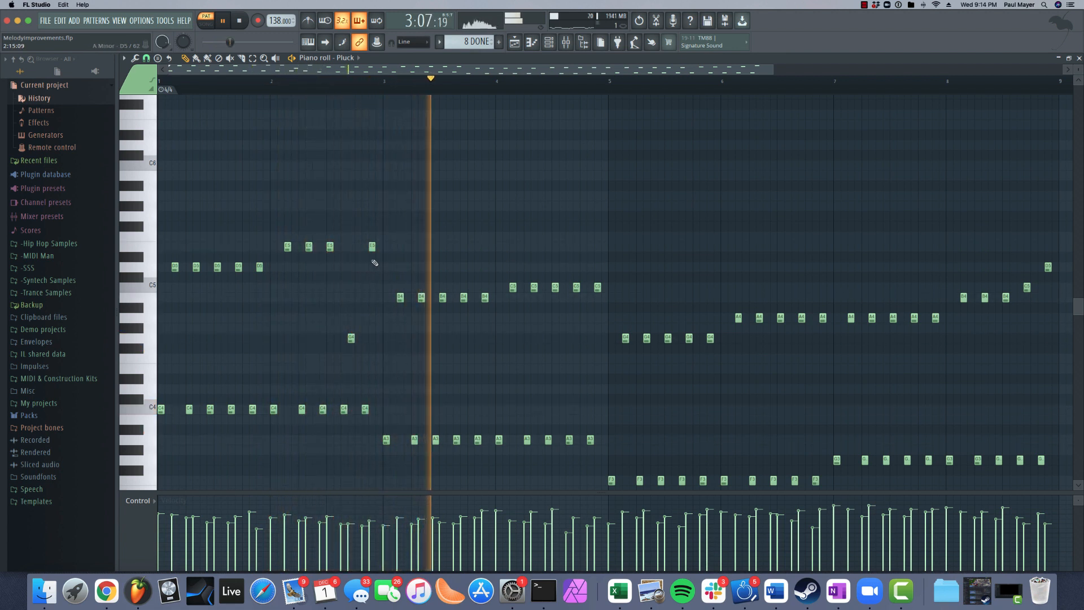
key("space")
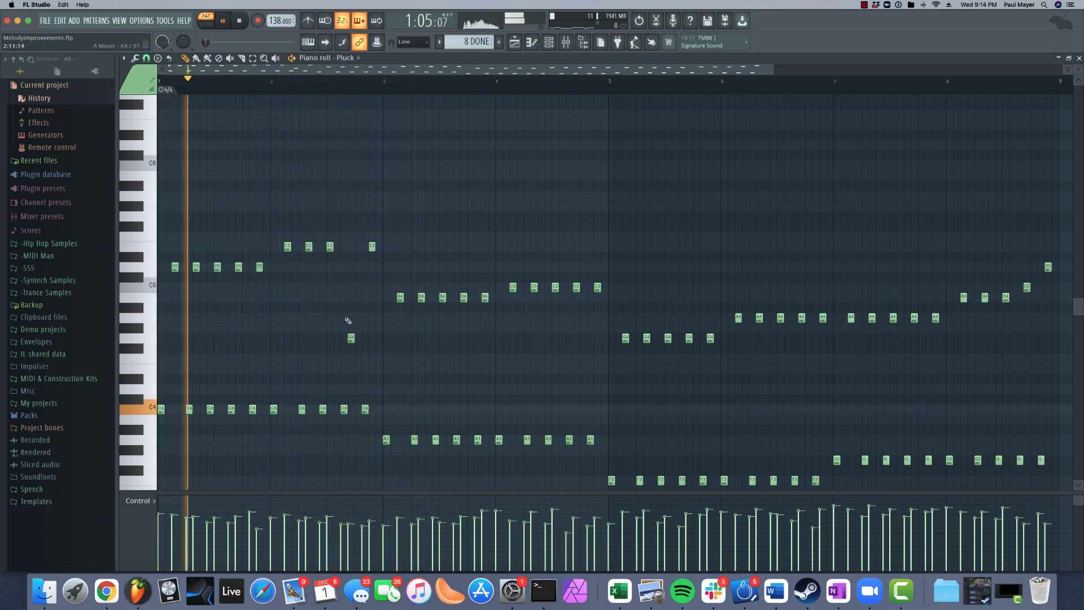
left_click_drag(351, 338, 350, 246)
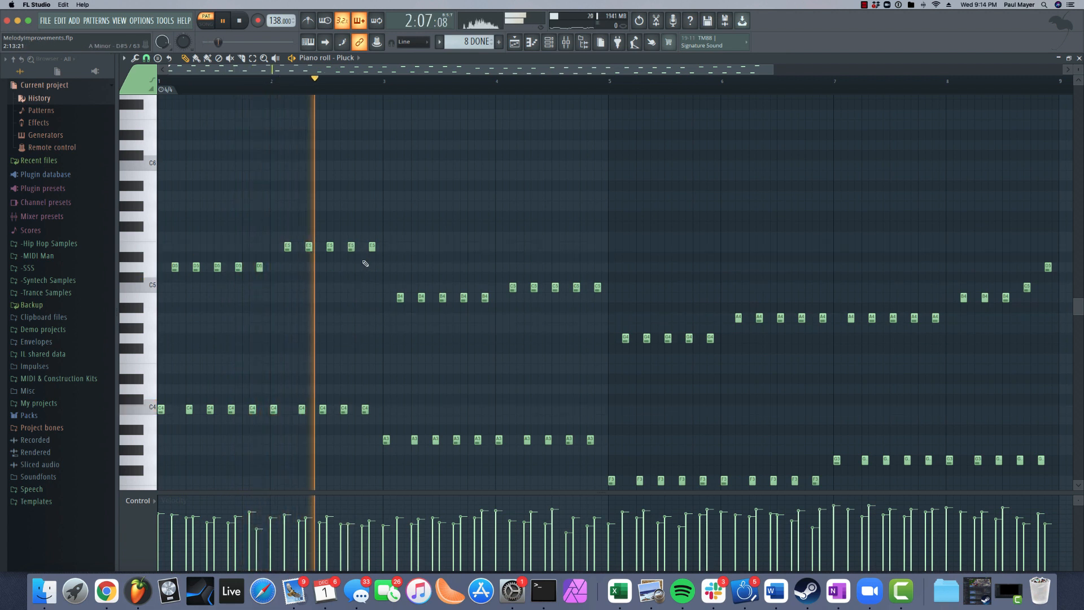
- Replace the fourth upper note in bar 4 with G4 and resume playback from the end of bar 3
left_click(572, 339)
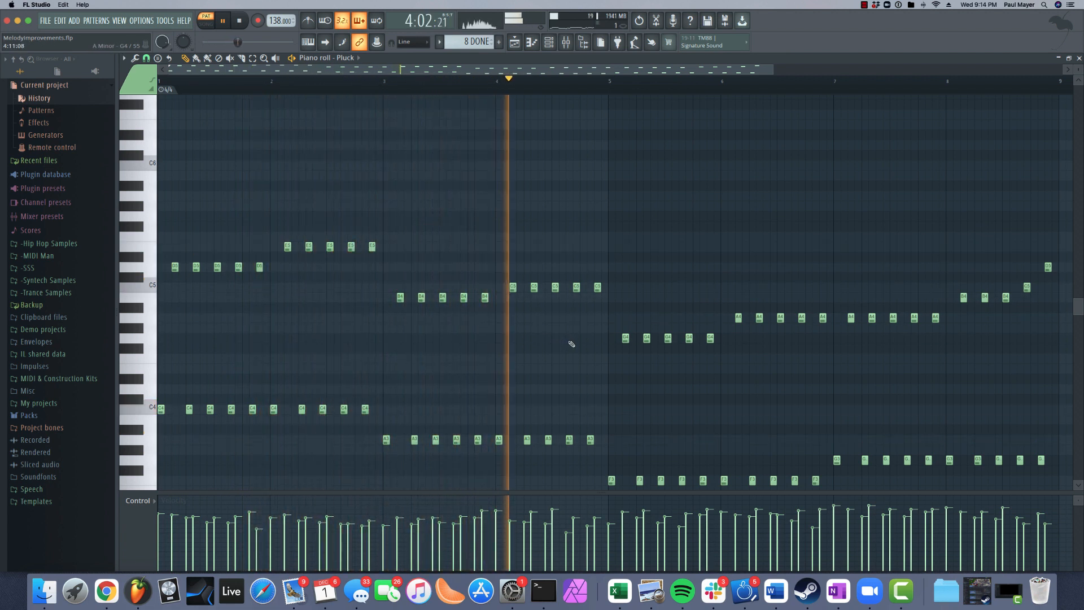
right_click(576, 287)
scroll(559, 305, "right", 2)
left_click(416, 88)
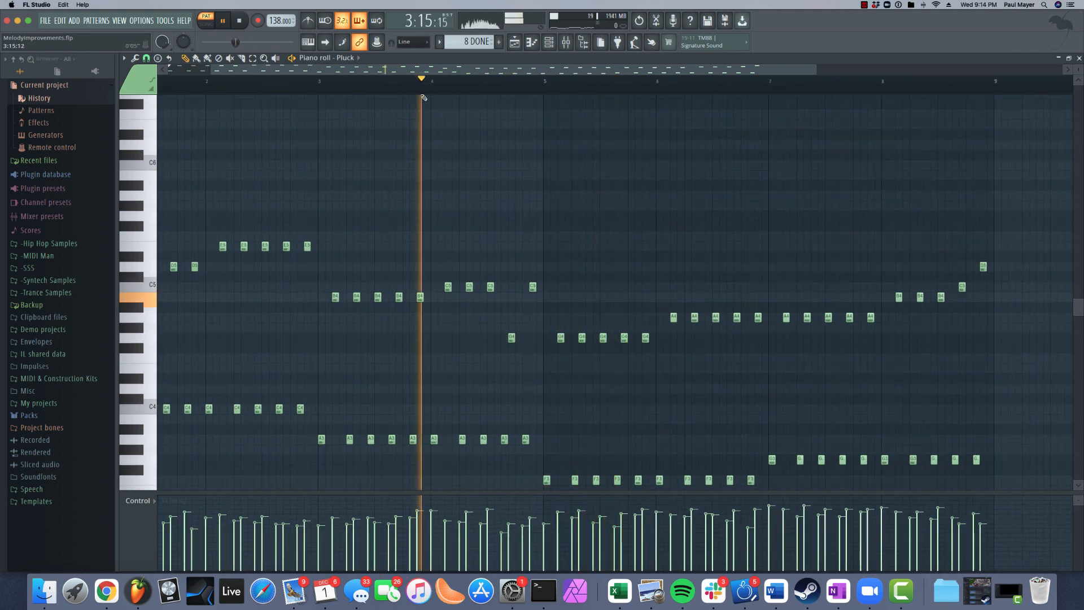
- Audition F4 for the fourth upper note in bar 4 and move it to A4
scroll(460, 226, "up", 4)
scroll(500, 276, "right", 2)
scroll(502, 282, "down", 1)
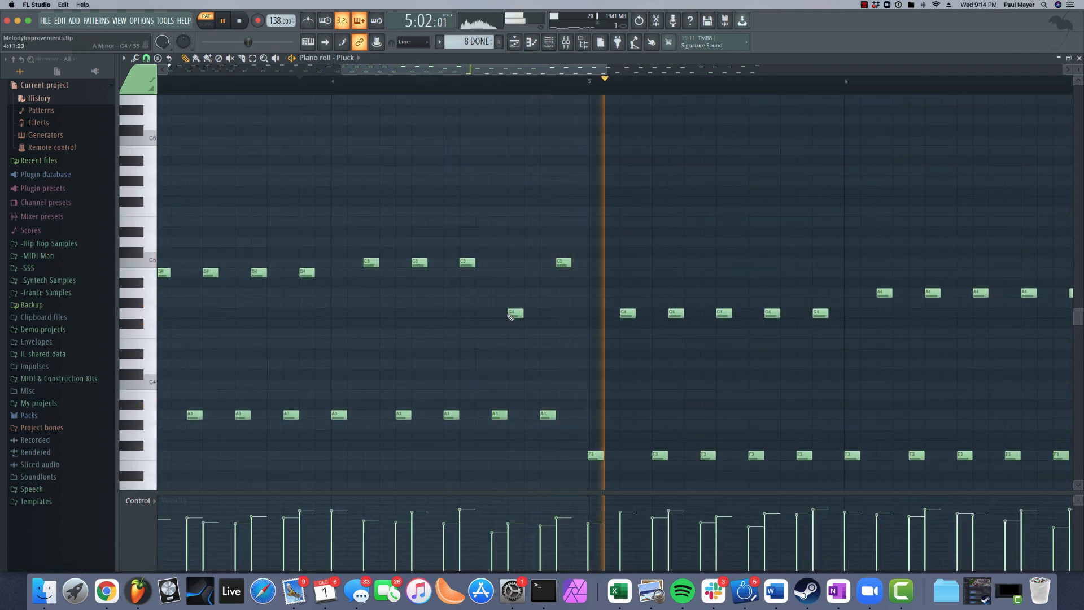
left_click_drag(511, 317, 515, 338)
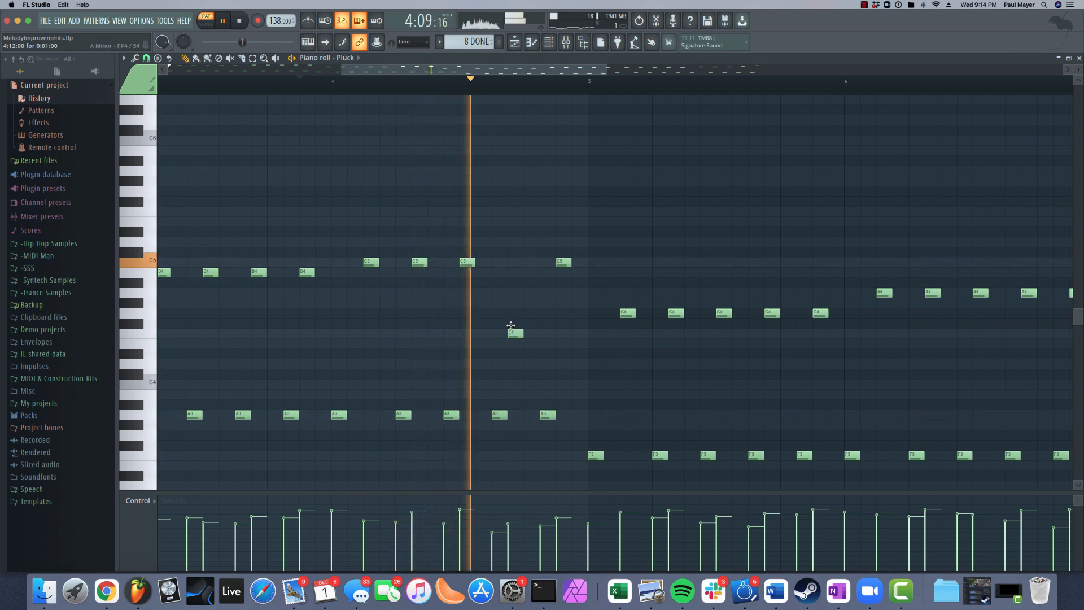
key("space")
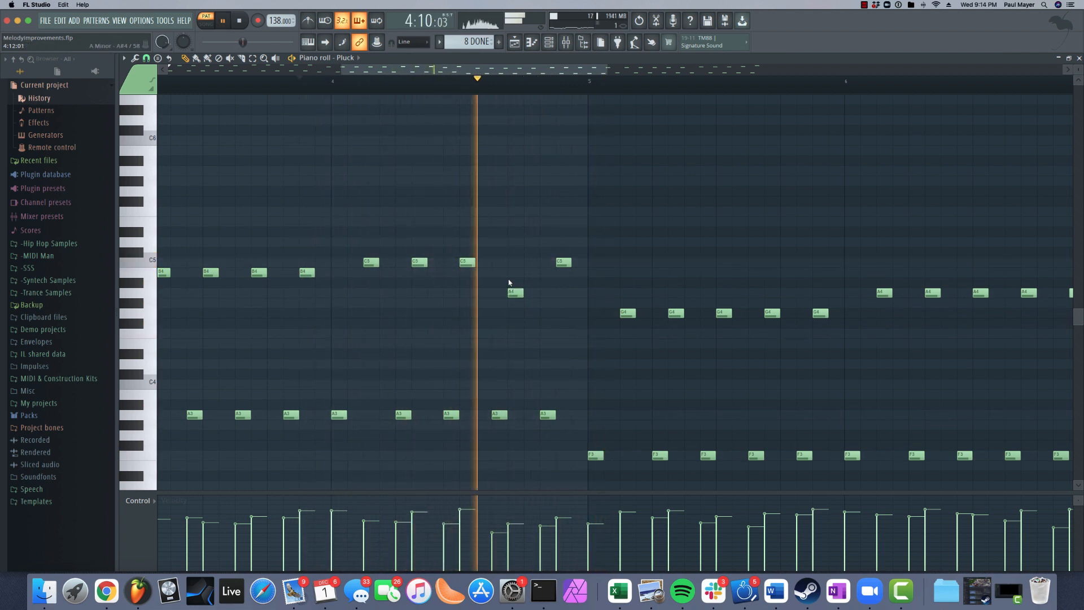
- Return the fourth upper note in bar 4 to C5, delete the A4 below it, and continue the playback
key("space")
key("space")
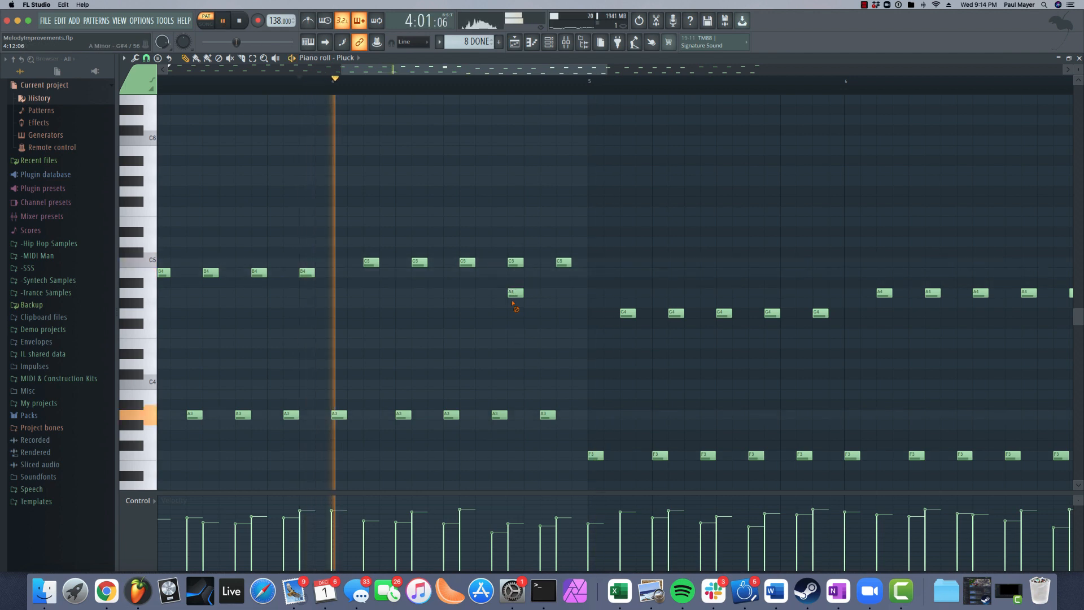
scroll(514, 276, "down", 5)
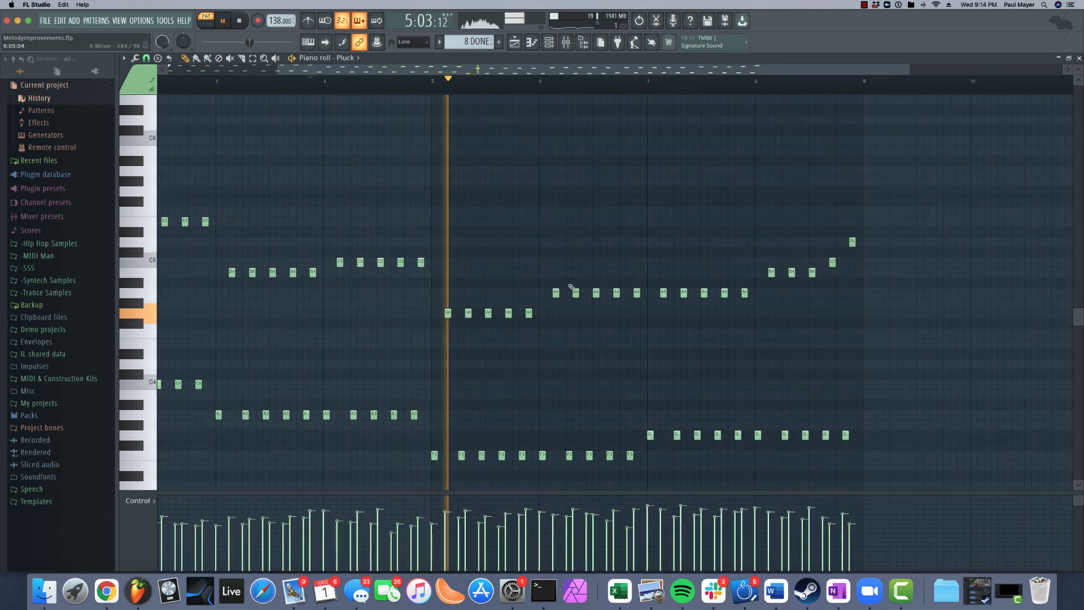
- Raise the five upper notes of bar 7 to B4 and the first three upper notes of bar 8 to C5
scroll(513, 280, "up", 5)
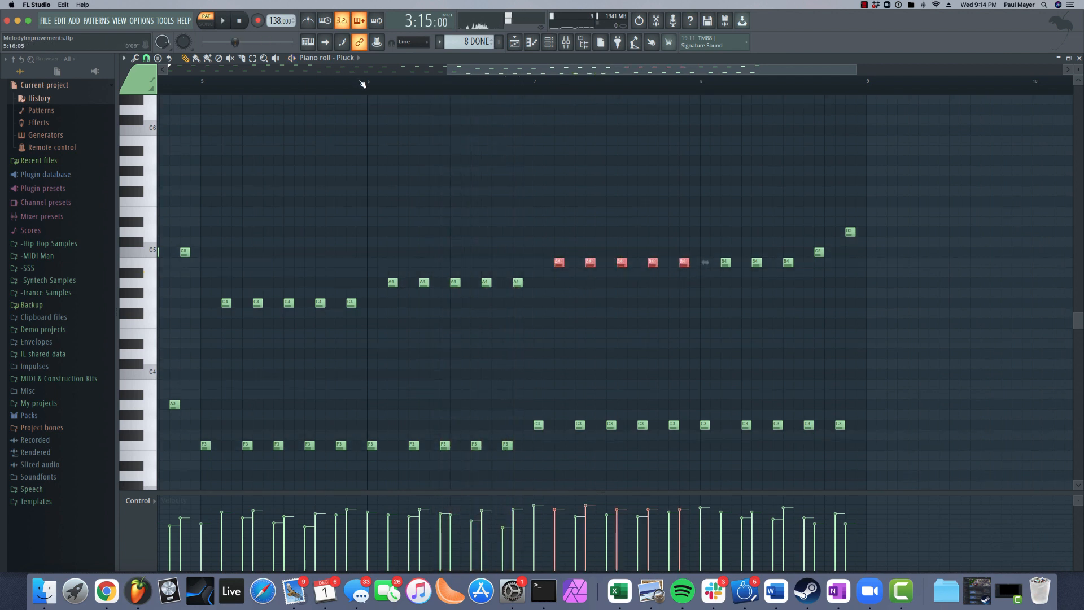
left_click_drag(538, 217, 340, 214)
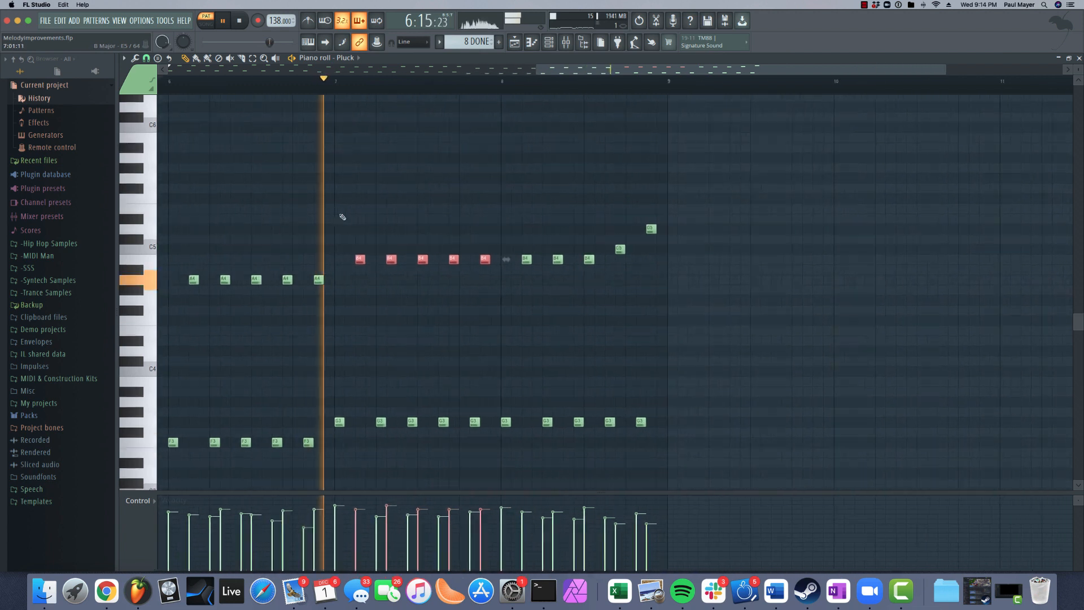
mouse_move(511, 246)
left_mouse_down()
mouse_move(583, 273)
mouse_move(506, 286)
mouse_move(526, 243)
left_mouse_up()
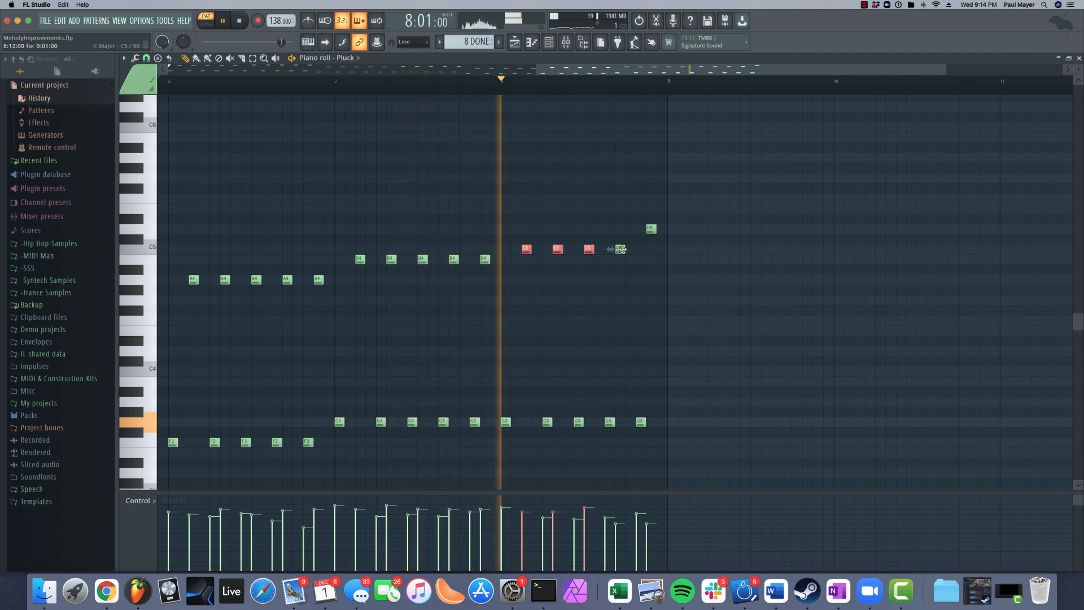
- Raise the last two upper notes of bar 8 to D5 and E5 and audition the pattern
left_click_drag(621, 248, 621, 229)
key("space")
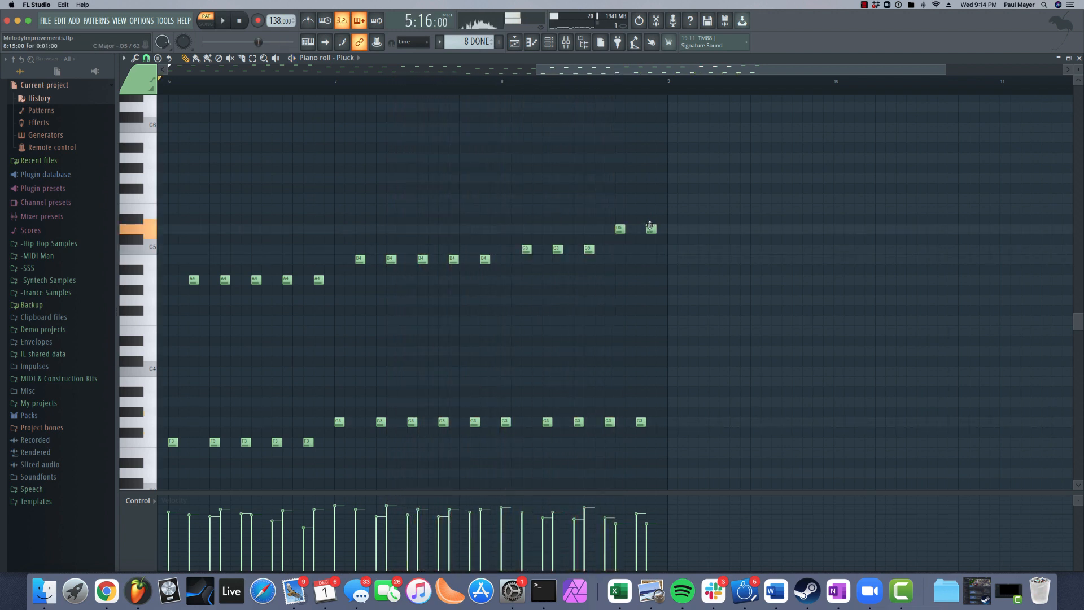
key("space")
scroll(581, 206, "down", 5)
key("space")
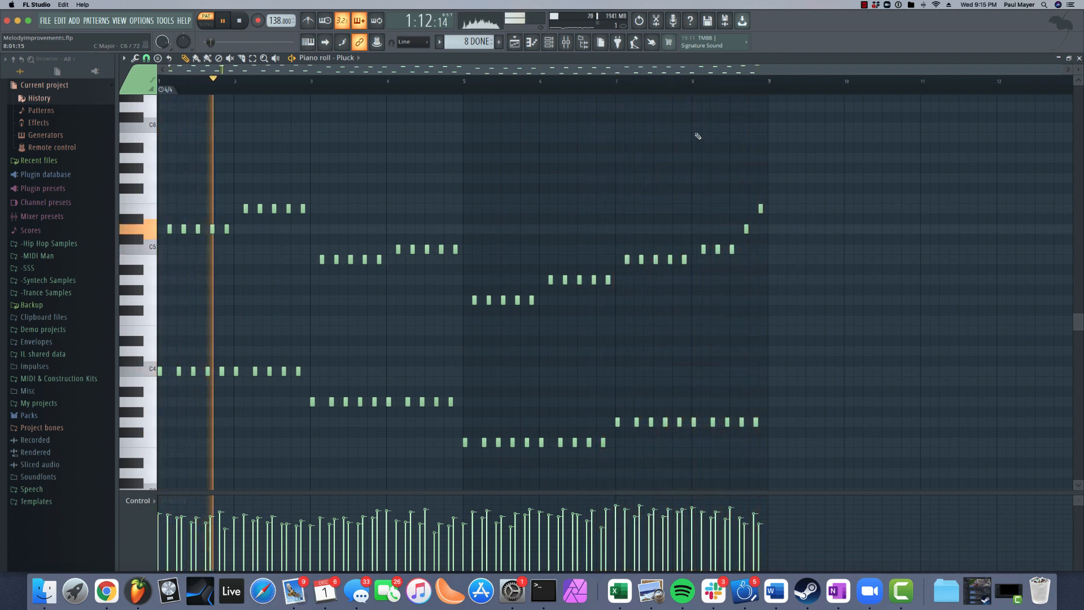
- Try C5 and D5 for the last two upper notes of bar 8 and audition the ending from bar 8
scroll(757, 186, "up", 4)
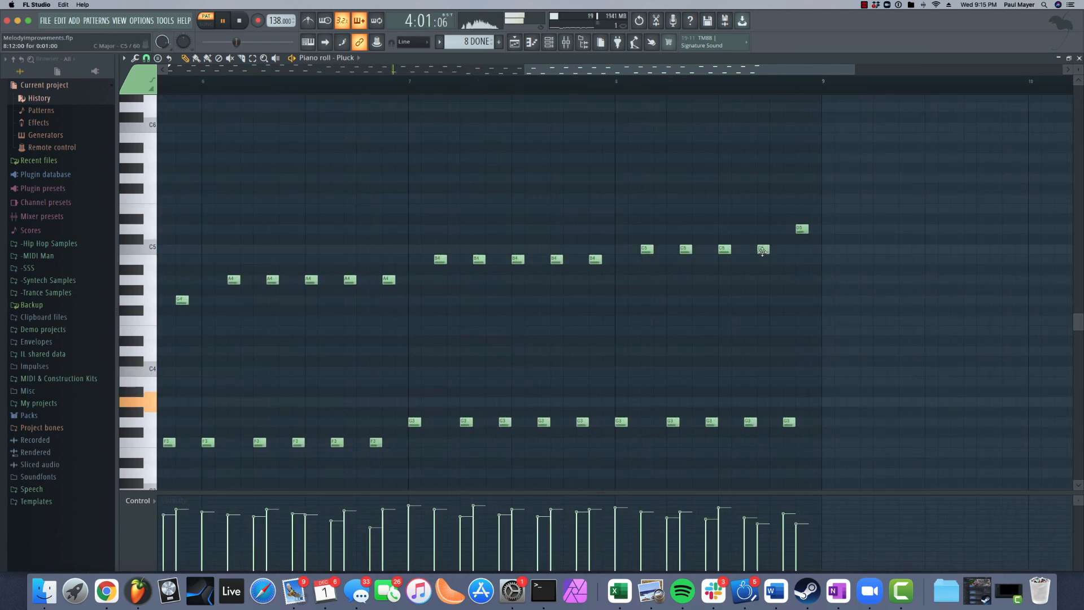
scroll(750, 237, "down", 5)
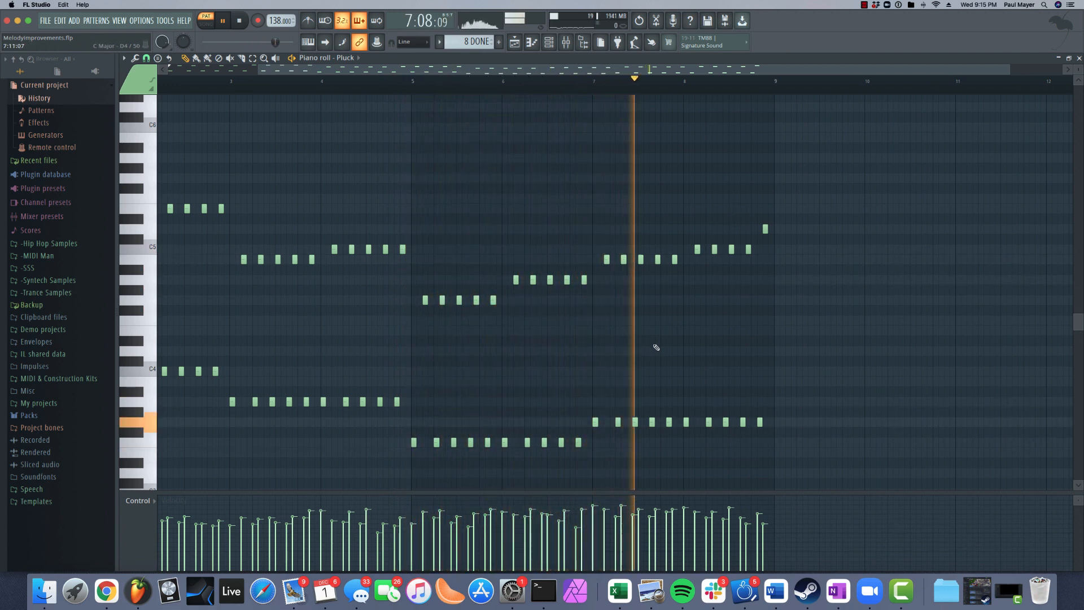
scroll(755, 240, "up", 3)
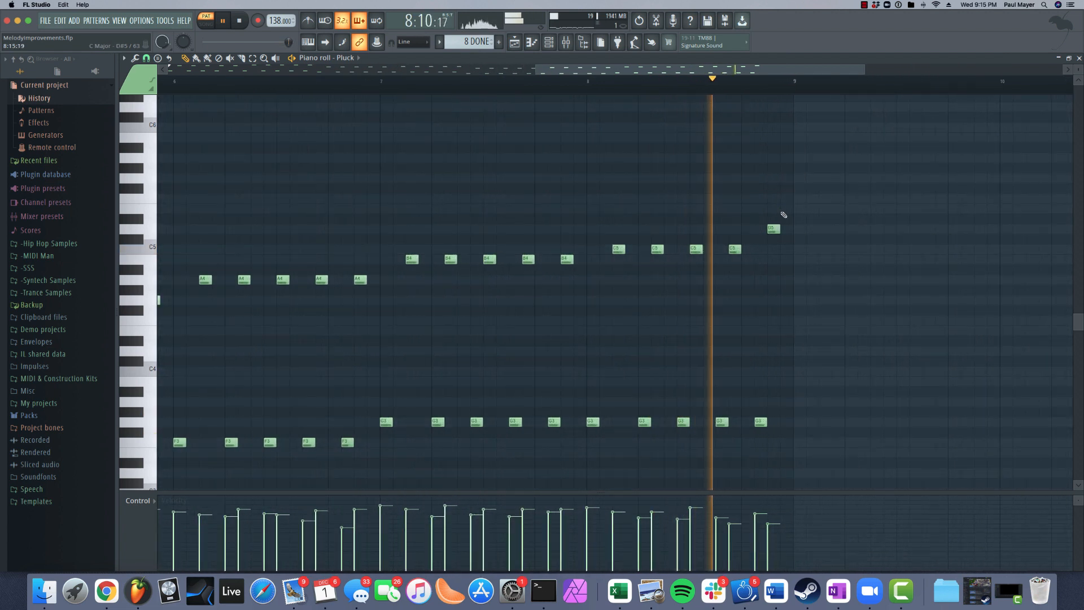
left_click(588, 87)
- Try D5 followed by C5 for the last two upper notes of bar 8 and replay from bar 7
left_click_drag(734, 249, 734, 229)
scroll(771, 254, "down", 4)
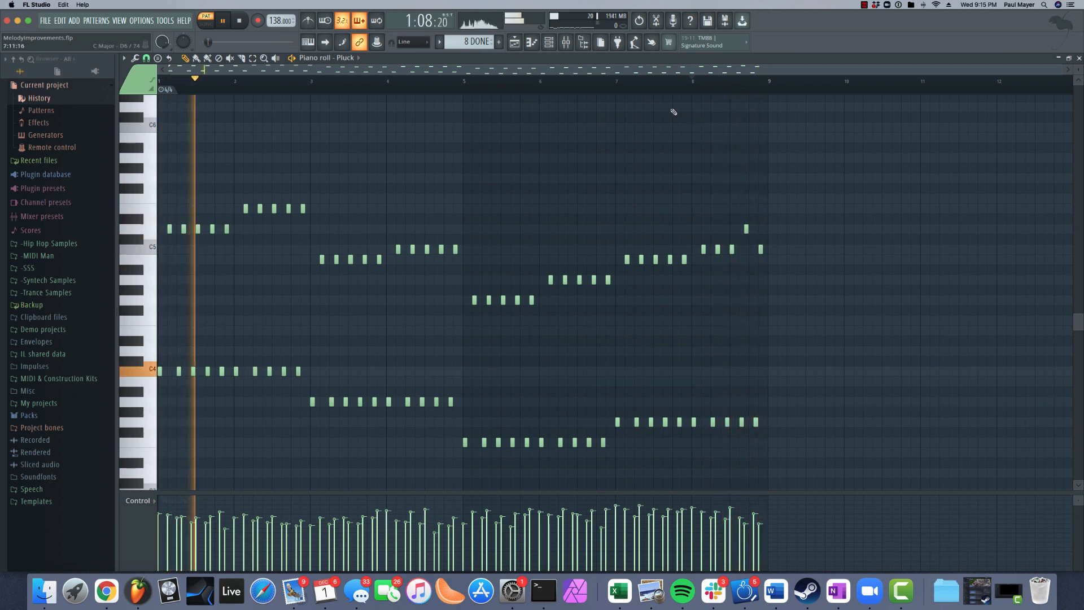
left_click(618, 88)
- Move the last upper note of bar 8 to E5 and audition the pattern
scroll(771, 241, "up", 3)
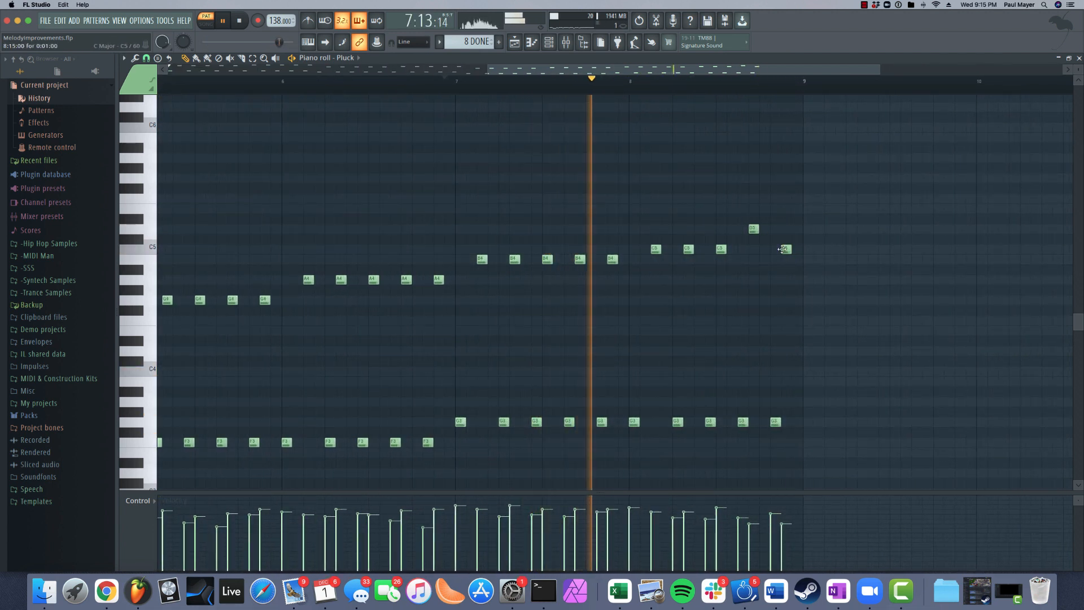
left_click_drag(786, 249, 788, 198)
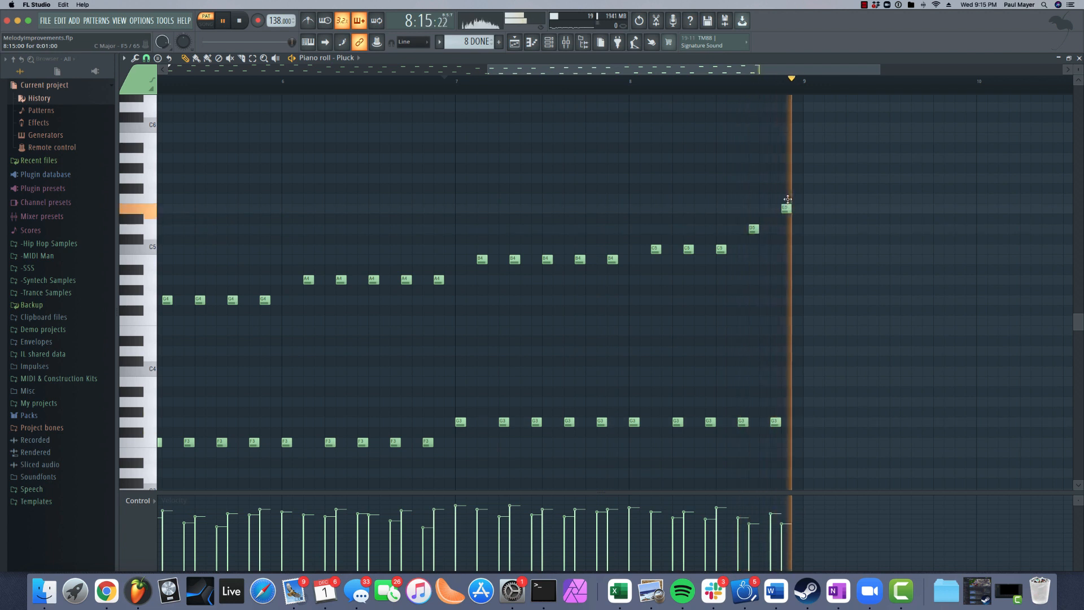
scroll(719, 181, "down", 3)
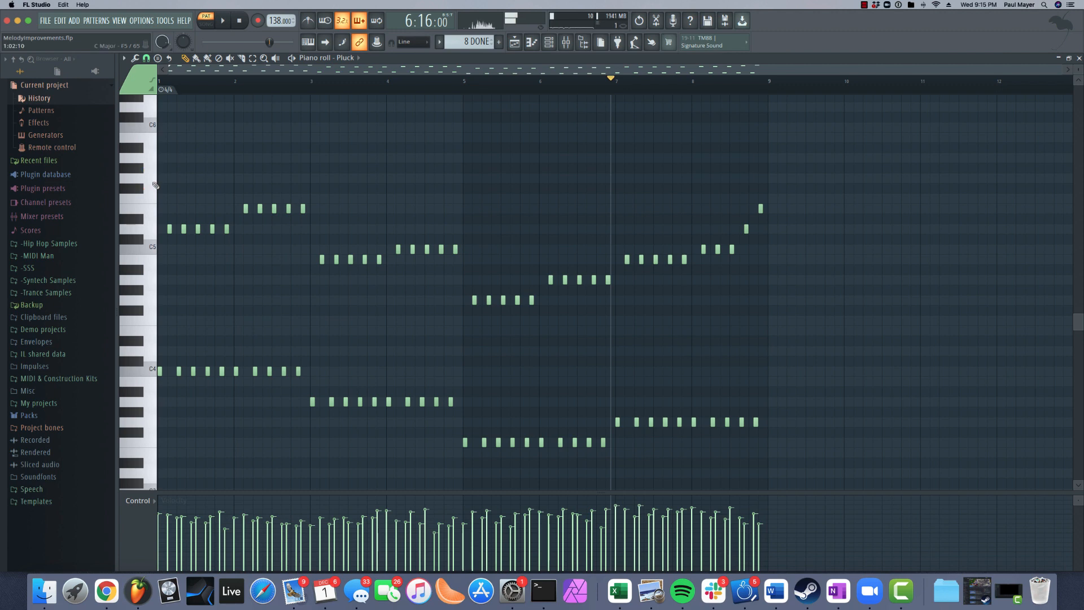
- Select all notes of the eight-bar melody and duplicate them into bars 9 to 16
scroll(240, 236, "up", 3)
key("super+a")
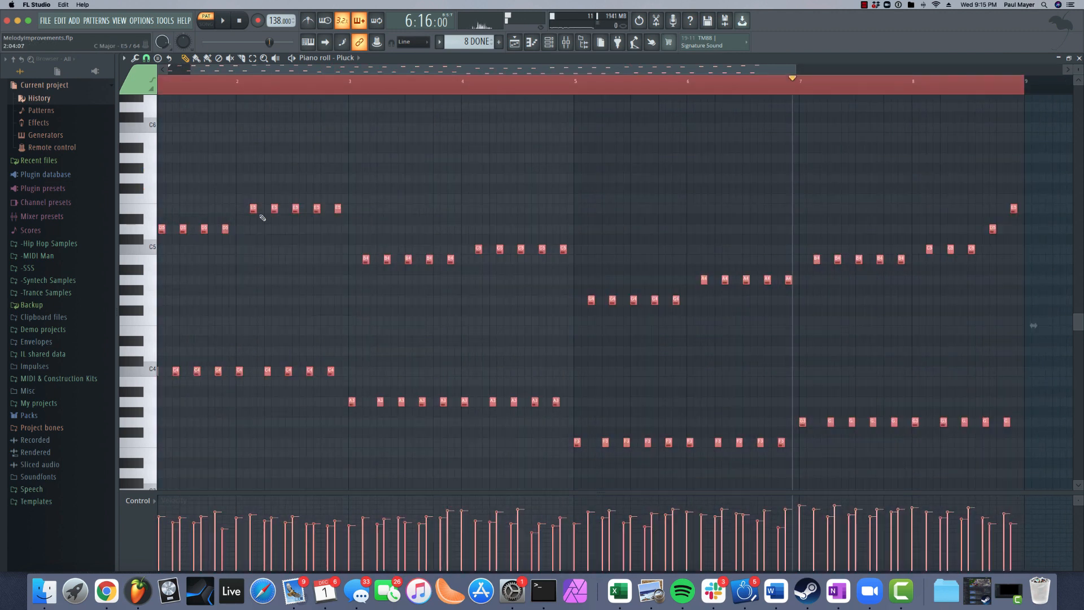
scroll(279, 179, "down", 2)
key("super+b")
scroll(278, 179, "down", 3)
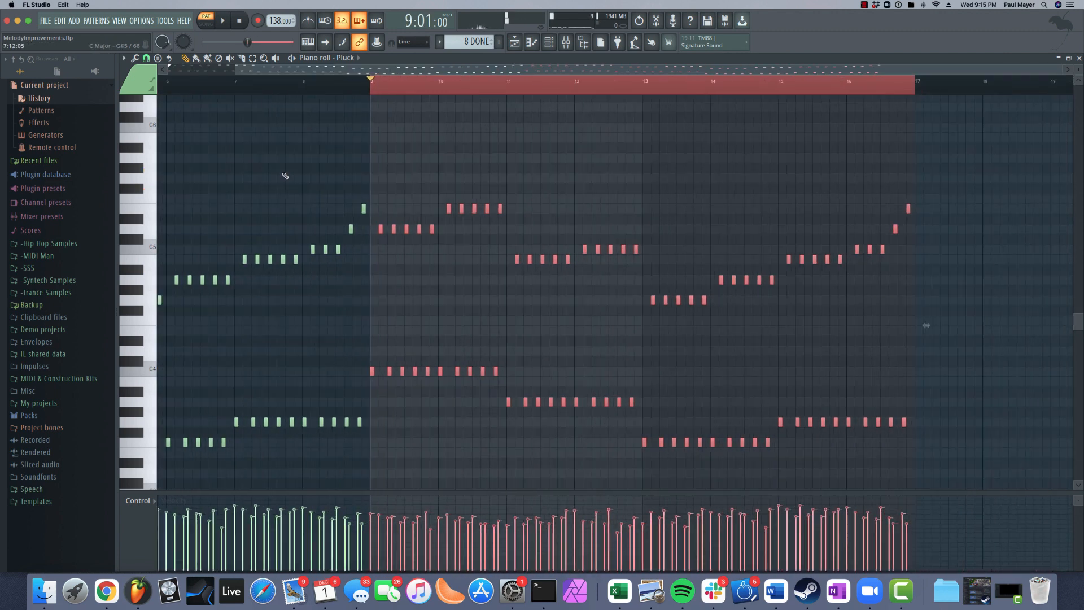
- Play from the end of bar 8 and raise the five upper notes of bar 11 by an octave to B5
left_click(455, 80)
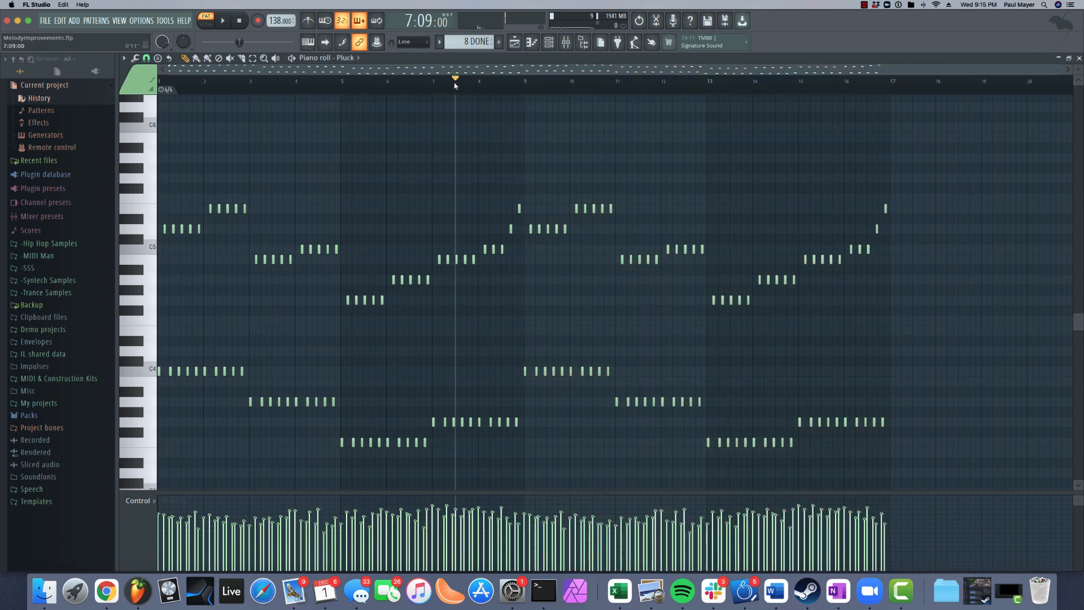
scroll(615, 222, "up", 4)
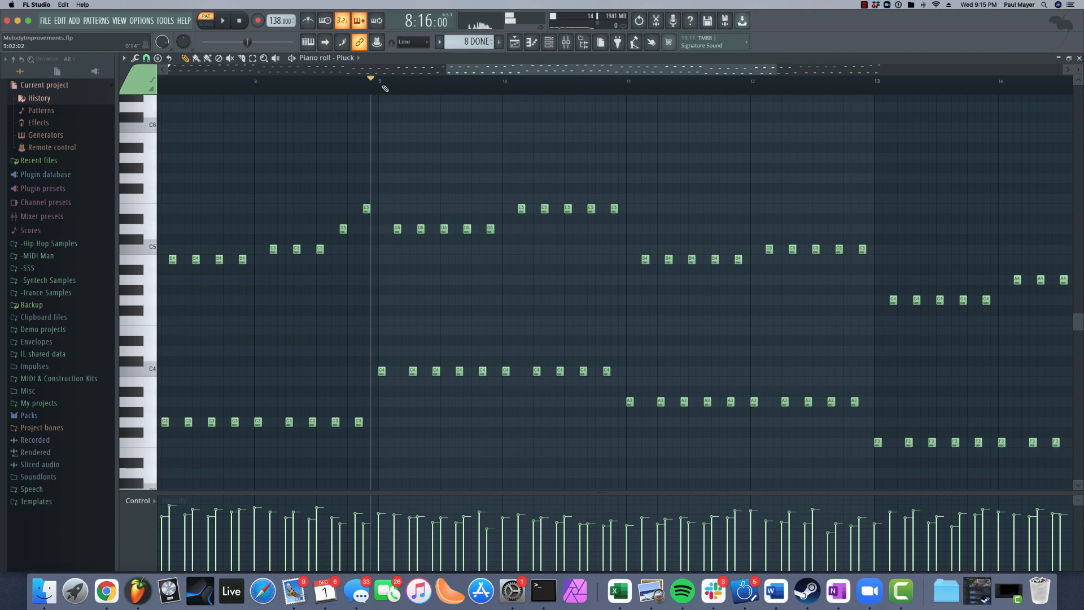
left_click_drag(604, 272, 757, 259)
key("ctrl+Up")
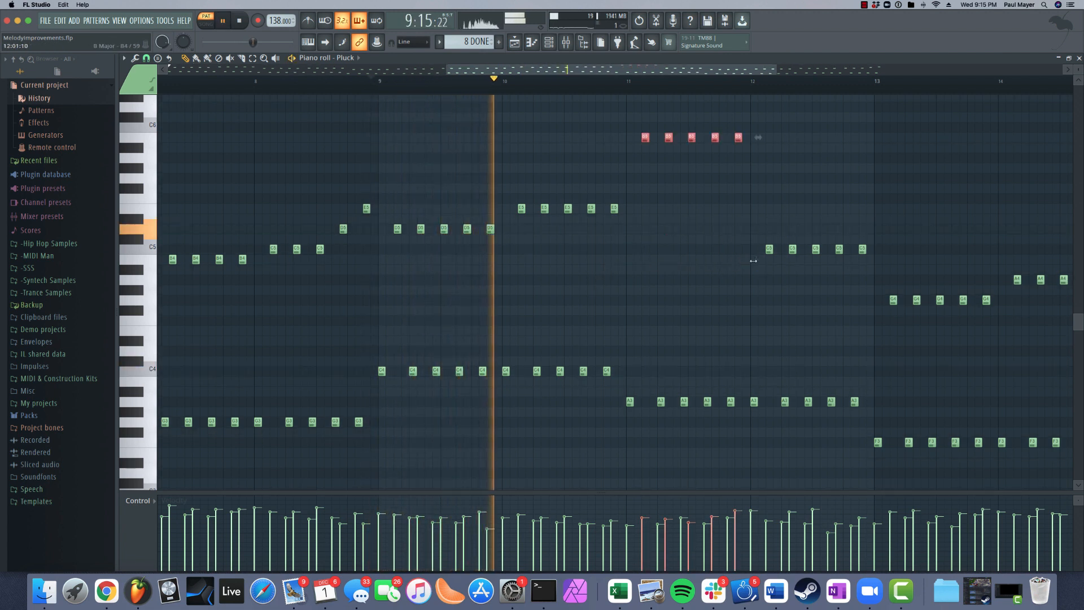
- Audition A5 for the five upper notes of bar 12 and settle them on G5
left_click_drag(730, 214, 867, 262)
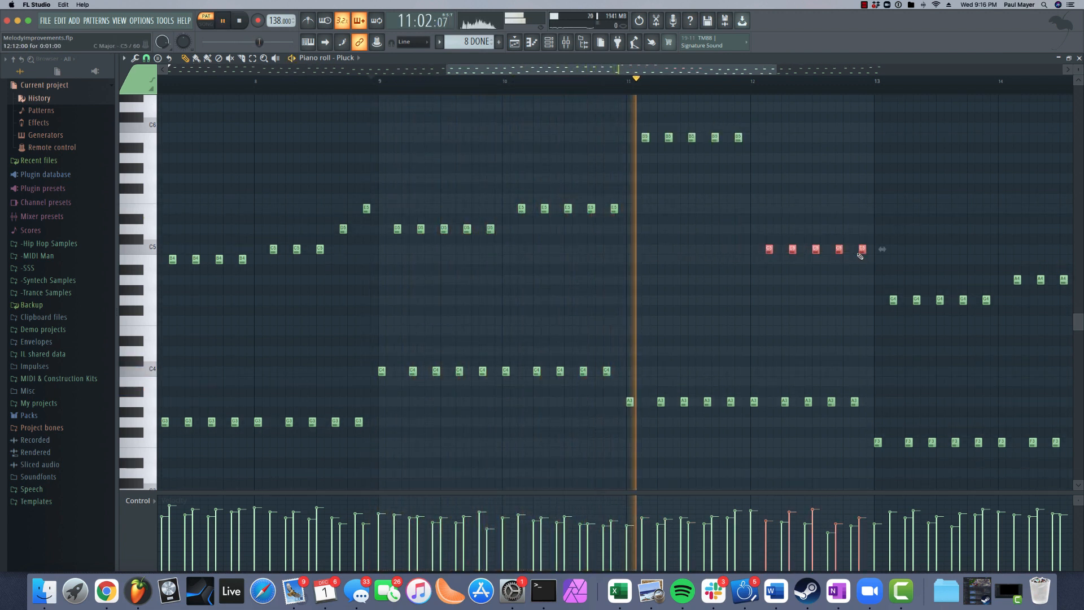
left_click_drag(771, 251, 507, 229)
scroll(786, 219, "up", 2)
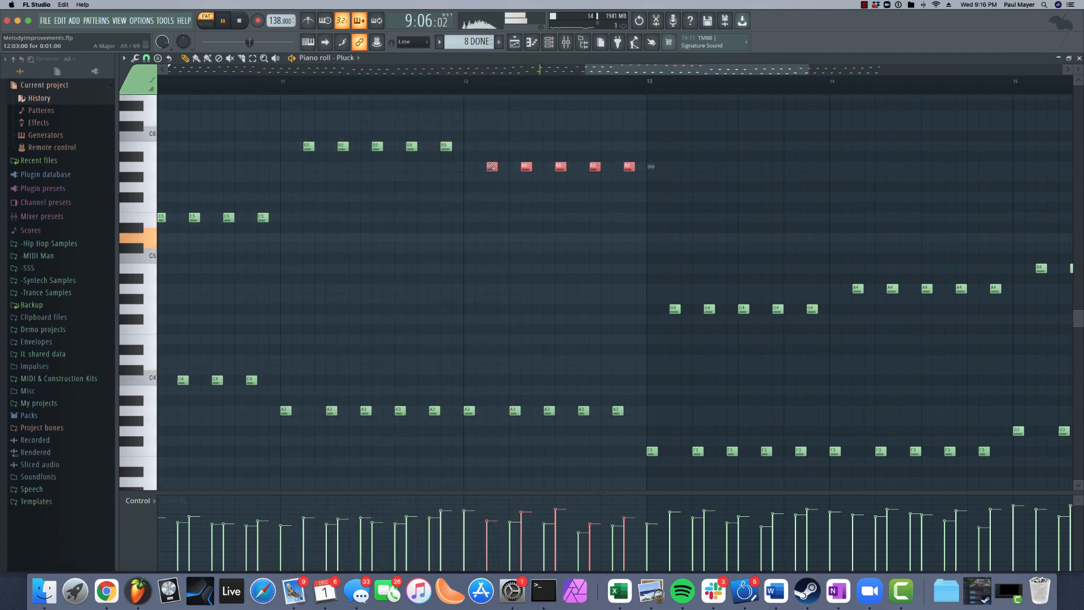
left_click_drag(350, 185, 454, 263)
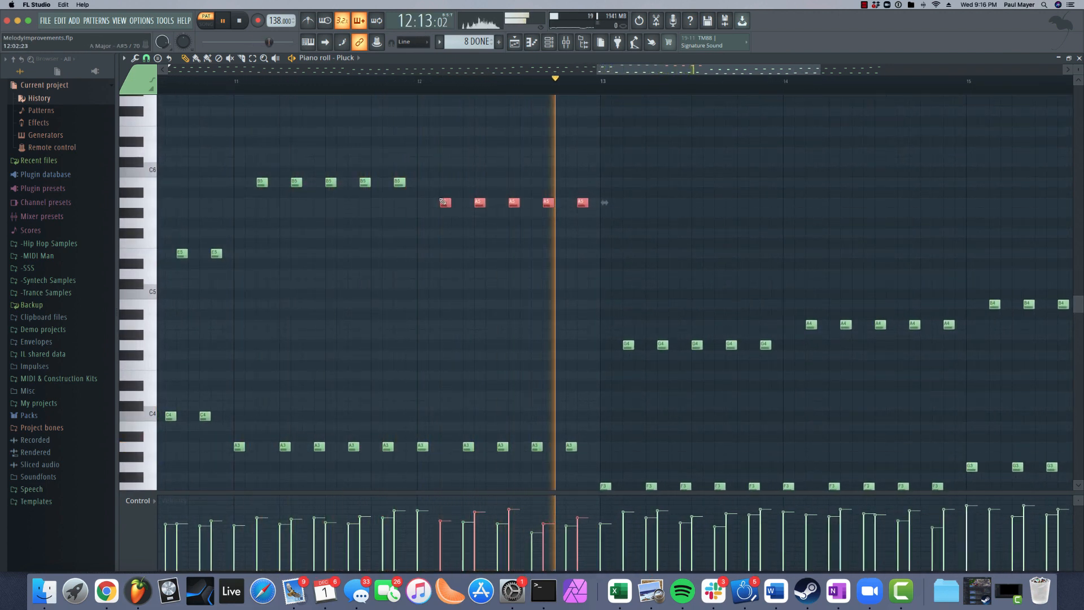
key("space")
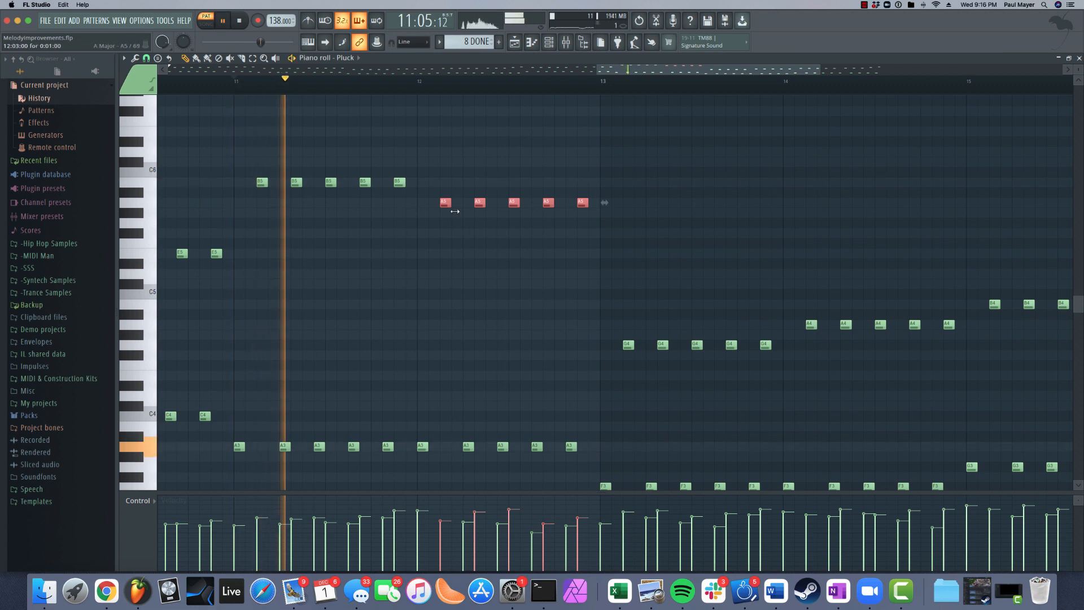
left_click_drag(446, 203, 441, 231)
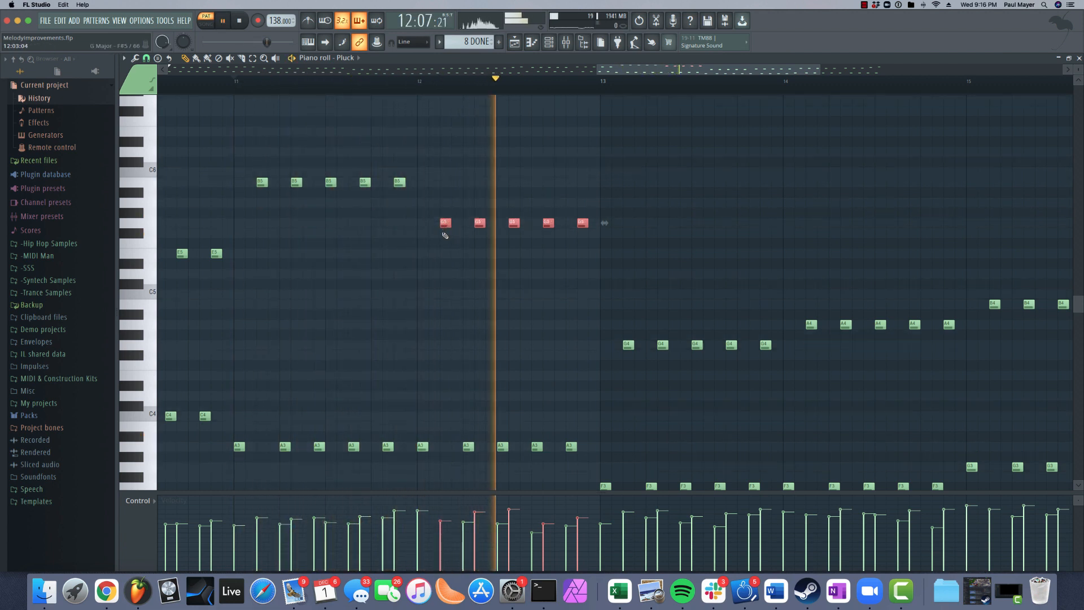
key("space")
- Raise the five upper notes of bar 13 by an octave to G5 while replaying the section
left_click_drag(614, 300, 787, 383)
key("space")
left_click_drag(763, 344, 764, 222)
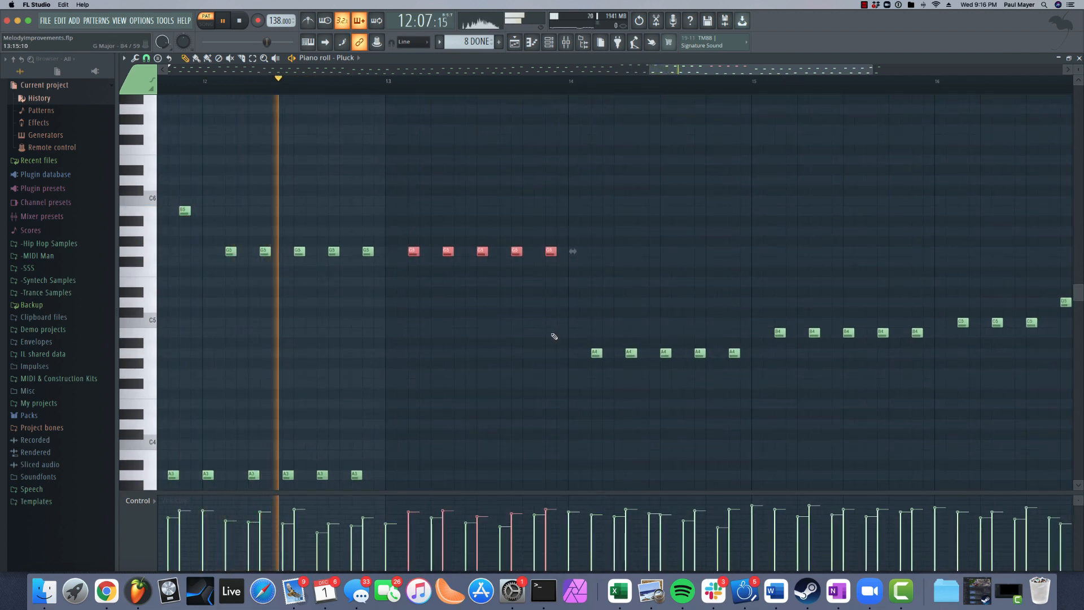
- Raise the upper notes of bar 14 to E5, replace the fifth one with C5, and restart playback from bar 11
left_click_drag(553, 329, 734, 281)
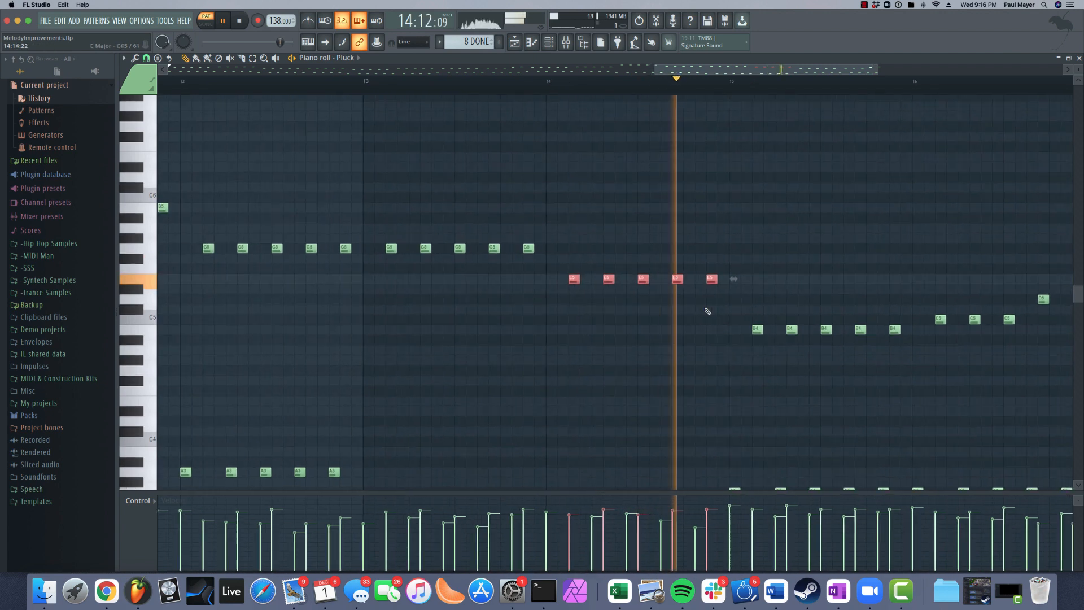
key("space")
left_click(706, 339)
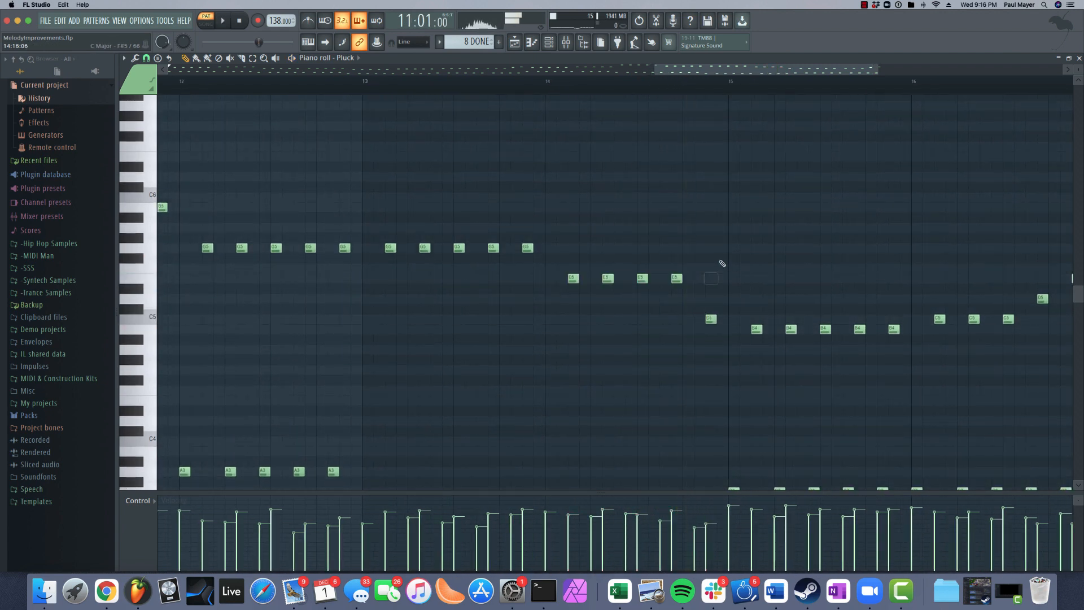
key("space")
- Raise the five upper notes of bar 15 to D5 and audition them
scroll(580, 277, "down", 3)
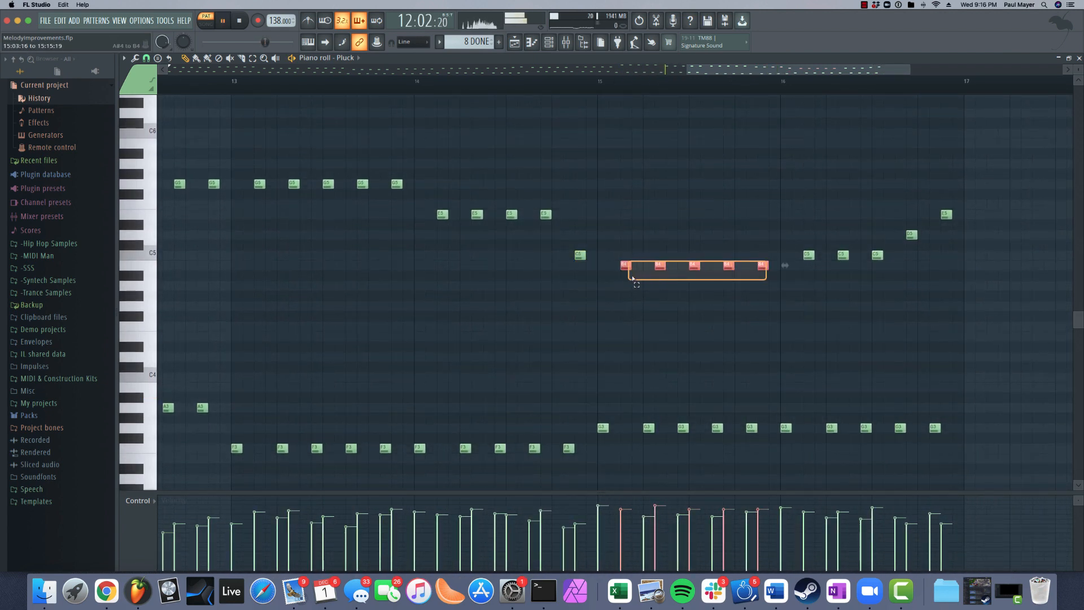
left_click_drag(624, 239, 624, 235)
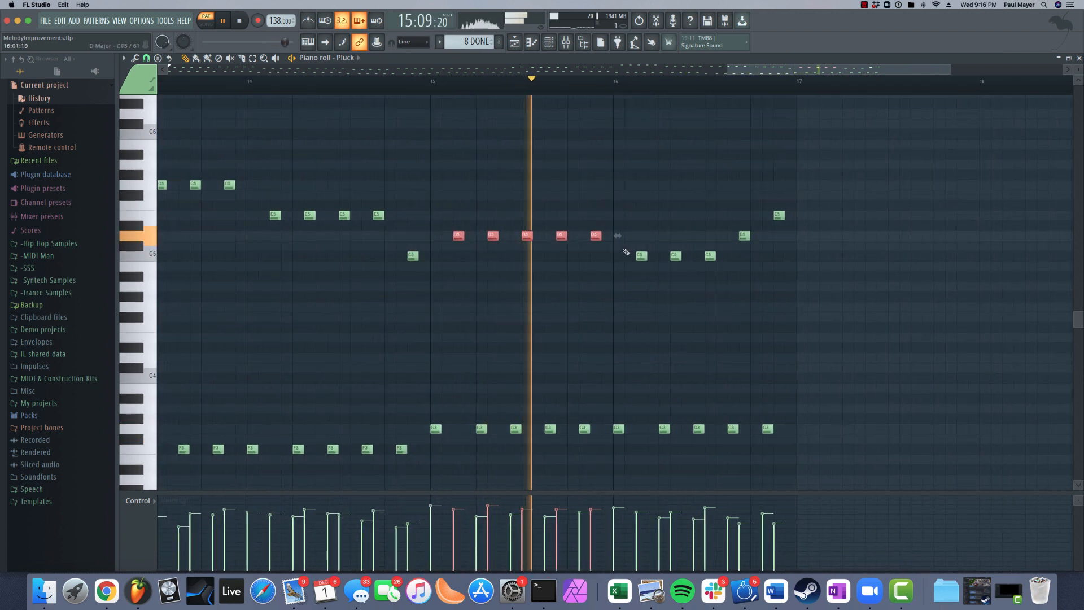
key("space")
- Replace the last two upper notes of bar 16 with B4
left_click(743, 265)
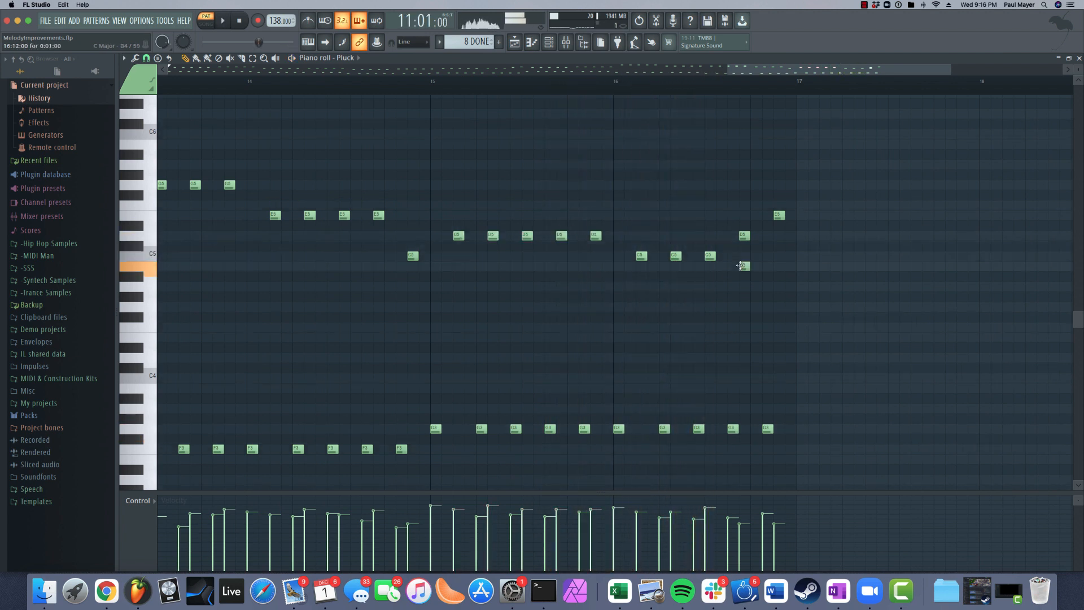
scroll(742, 237, "down", 6, "ctrl")
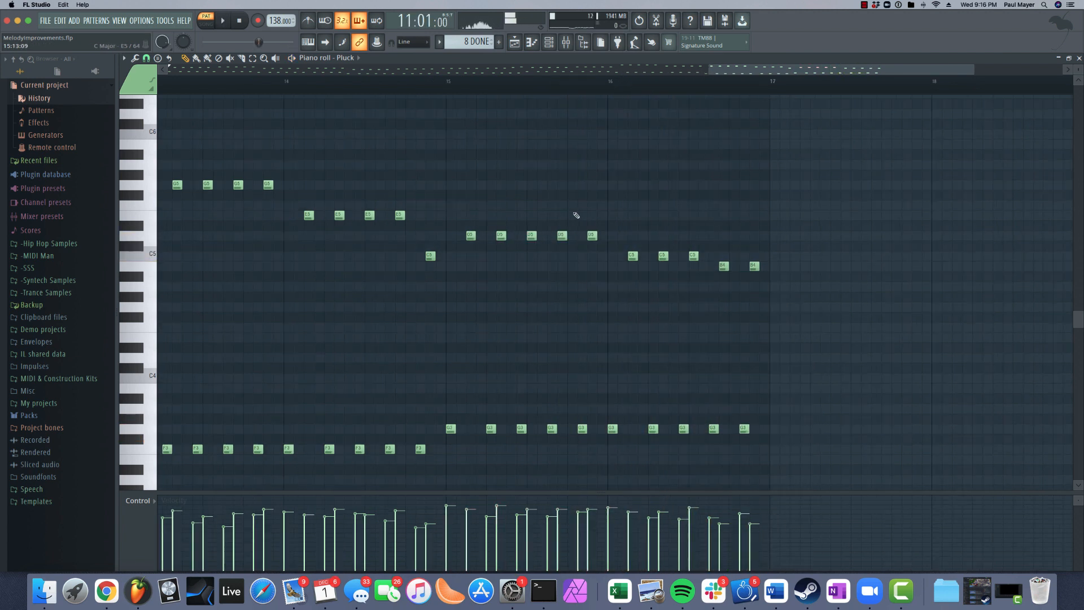
scroll(443, 101, "down", 2, "ctrl")
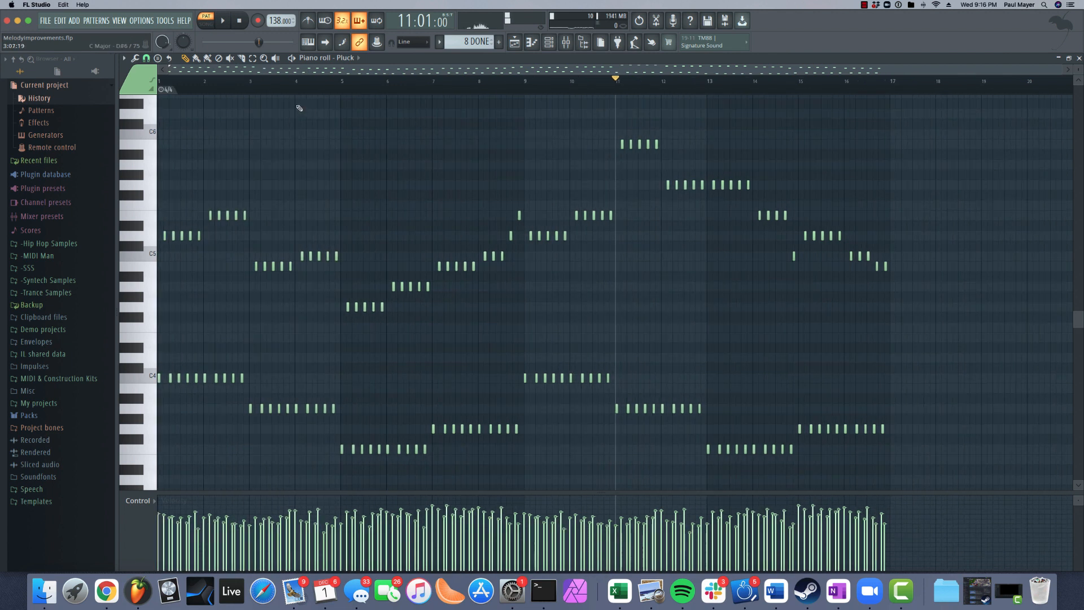
- Audition the full sixteen-bar melody from the start, stop playback, and open the channel rack
key("space")
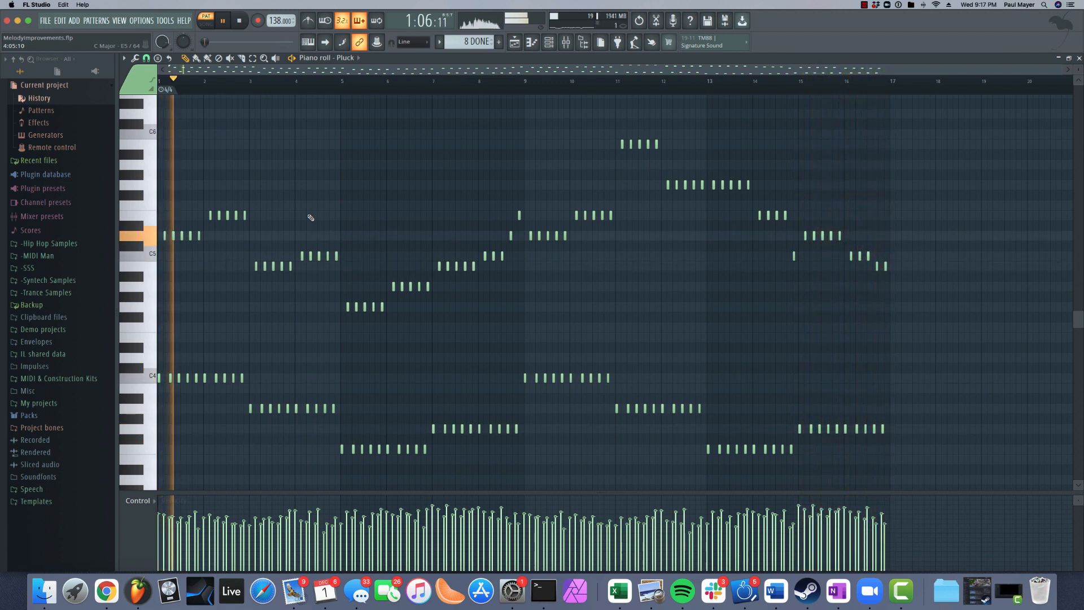
key("space")
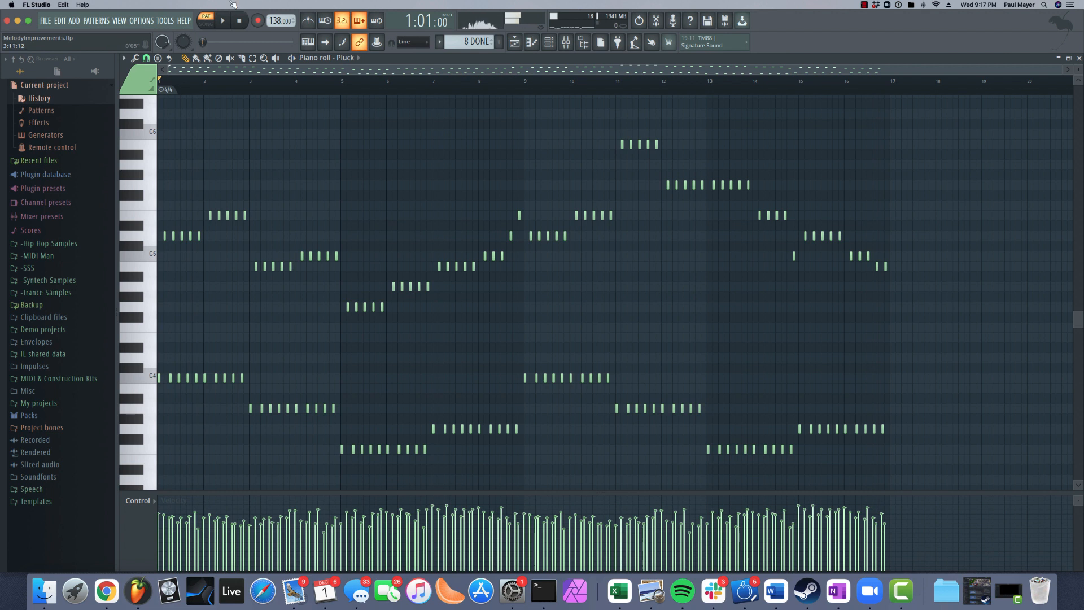
left_click(547, 43)
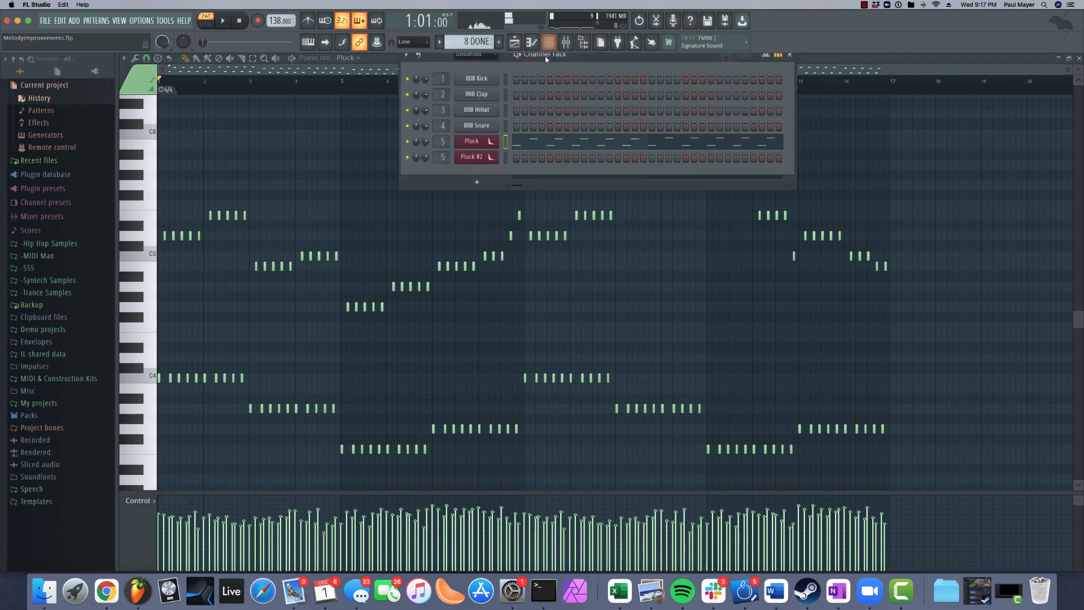
- Route the Pluck channel to mixer track 7 and lower that track's volume fader
left_click(490, 146)
key("F9")
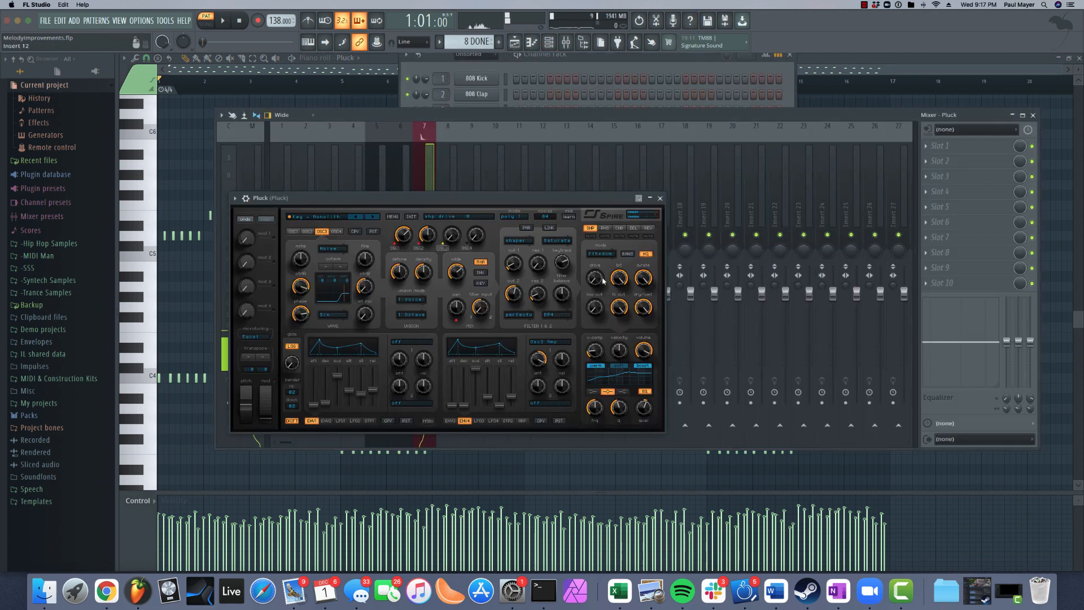
left_click(660, 198)
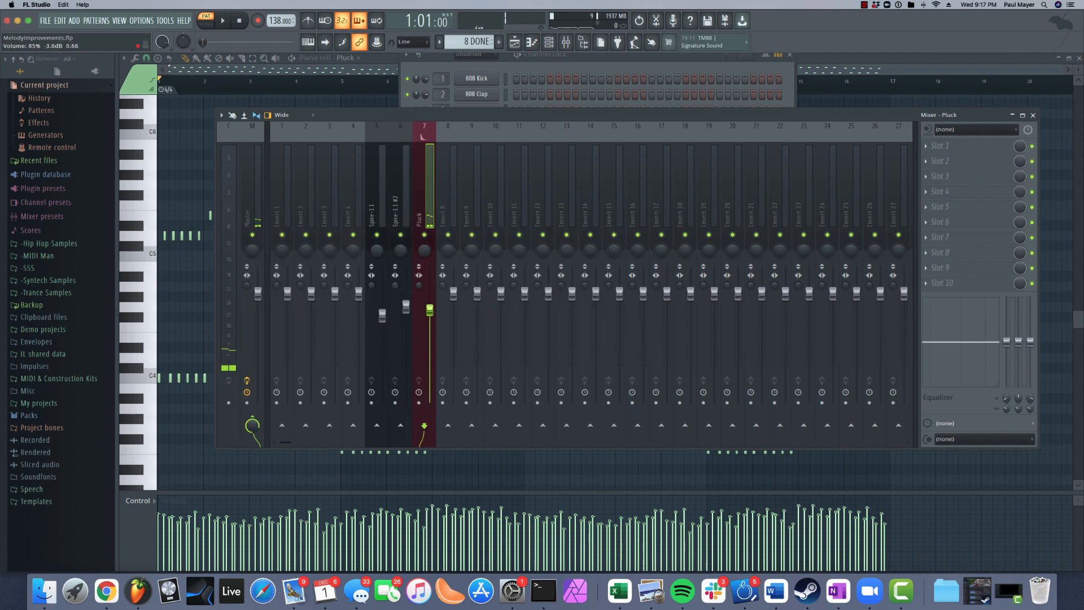
- Clone the Pluck channel in the channel rack and copy the original channel's notes
left_click_drag(631, 57, 656, 126)
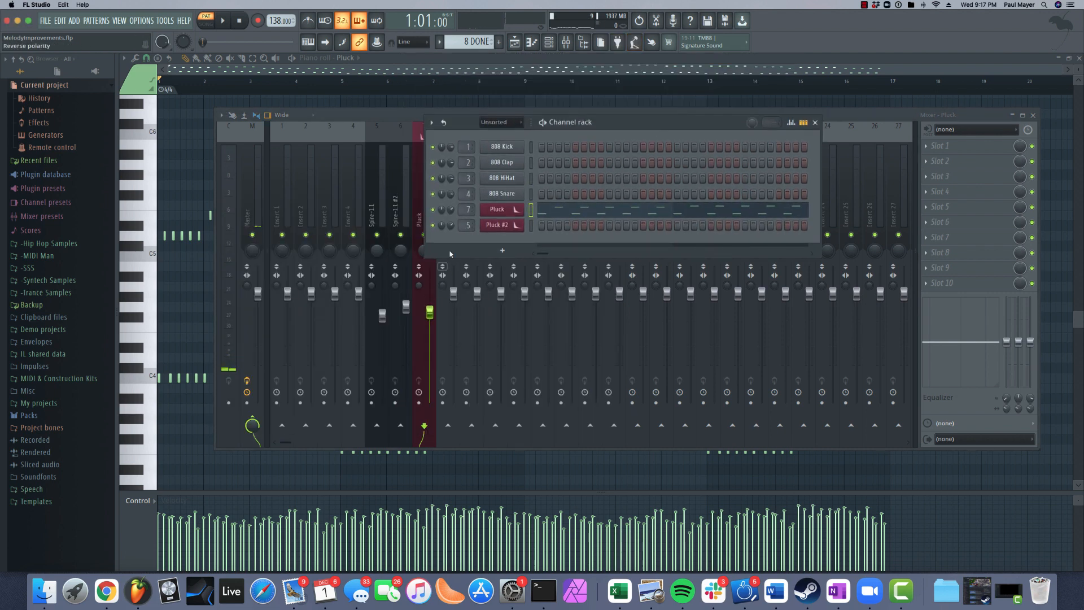
right_click(492, 223)
left_click(542, 295)
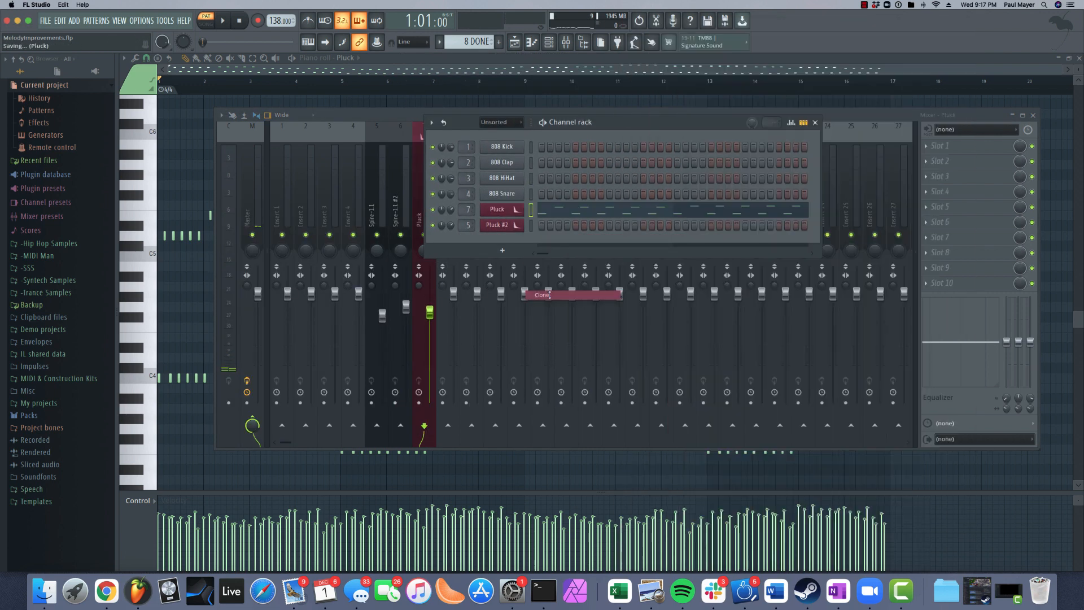
left_click(673, 213)
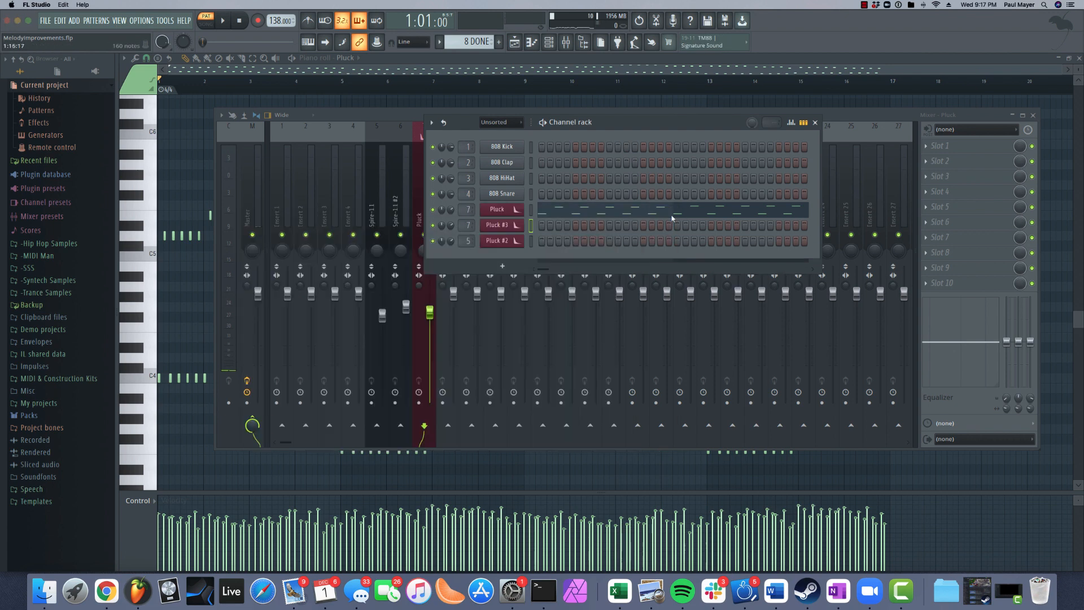
- Load the preset Lead - Tibor Would Like from the MYR Trance Essentials Vol 1 bank into Pluck #3 and adjust its volume
left_click(504, 226)
left_click(342, 234)
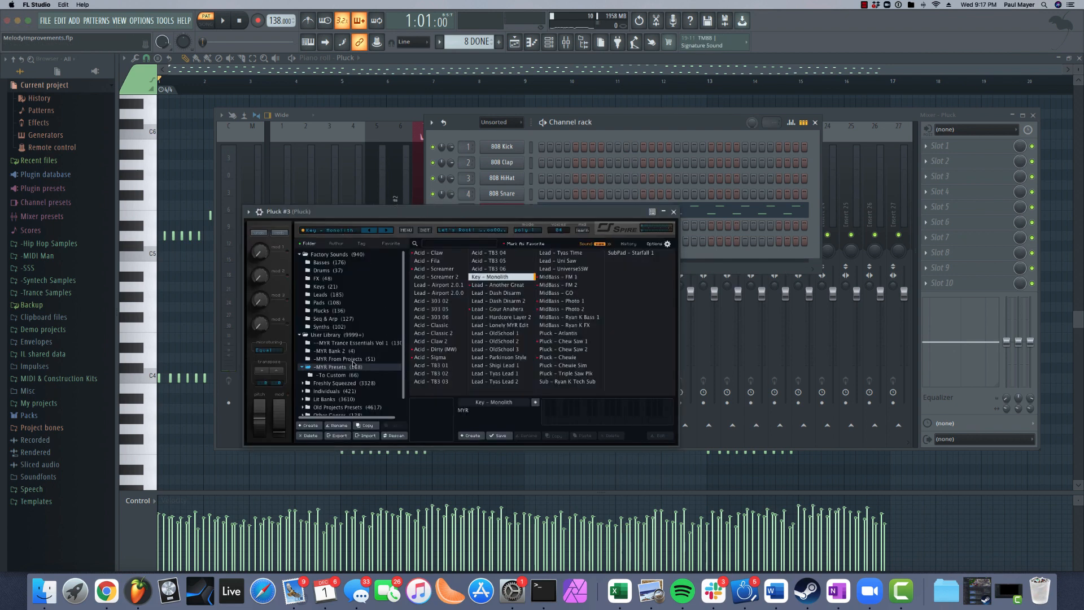
left_click(351, 344)
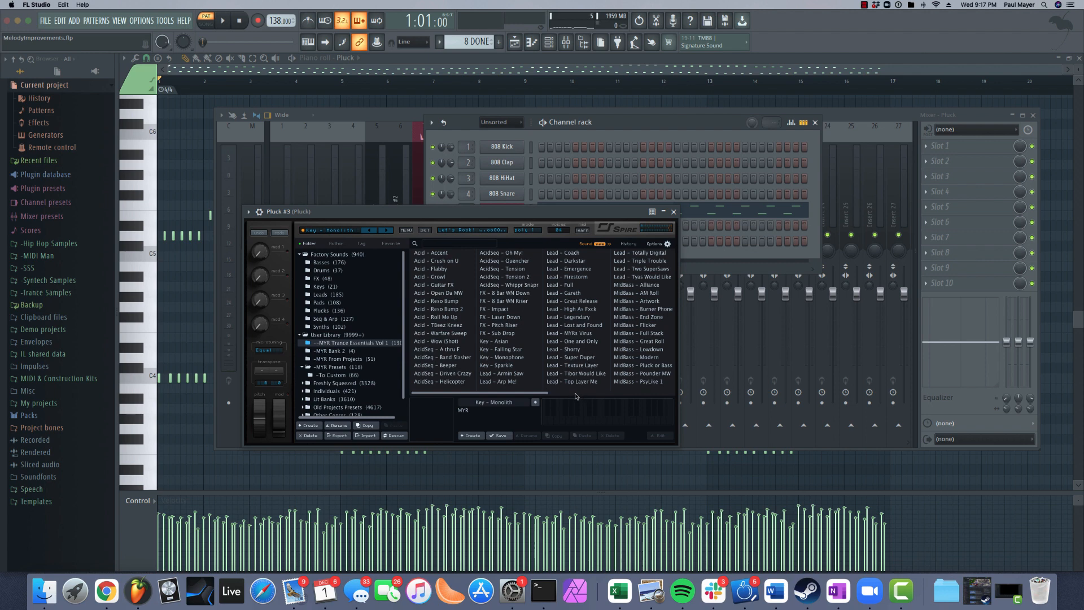
scroll(565, 390, "right", 5)
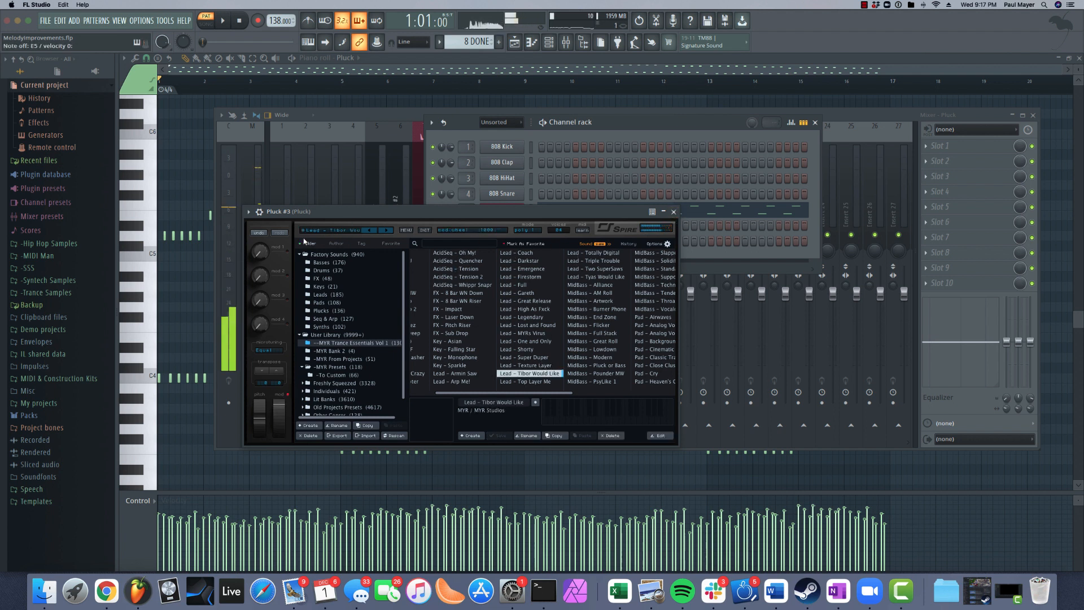
left_click(320, 231)
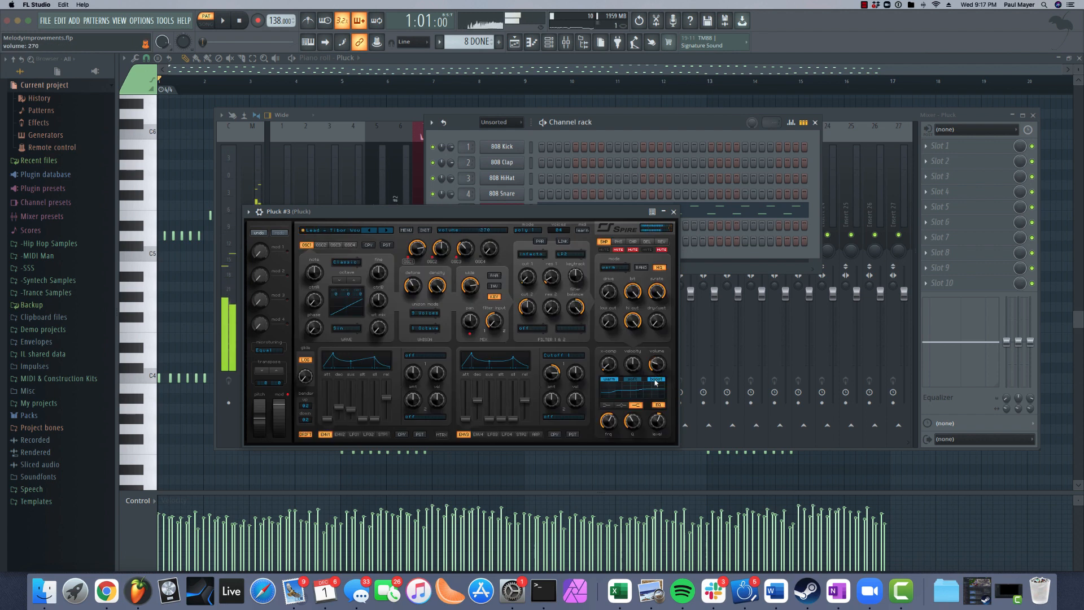
left_click(673, 212)
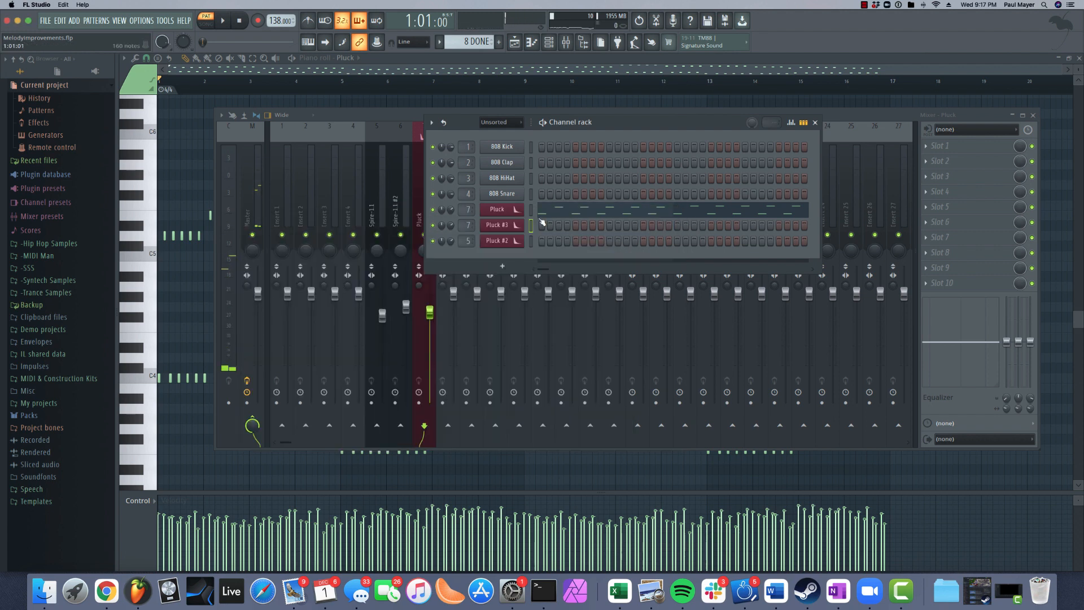
- Paste the copied melody into the Pluck #3 channel and open its notes in the piano roll
left_click(531, 225)
key("ctrl+v")
left_click(557, 225)
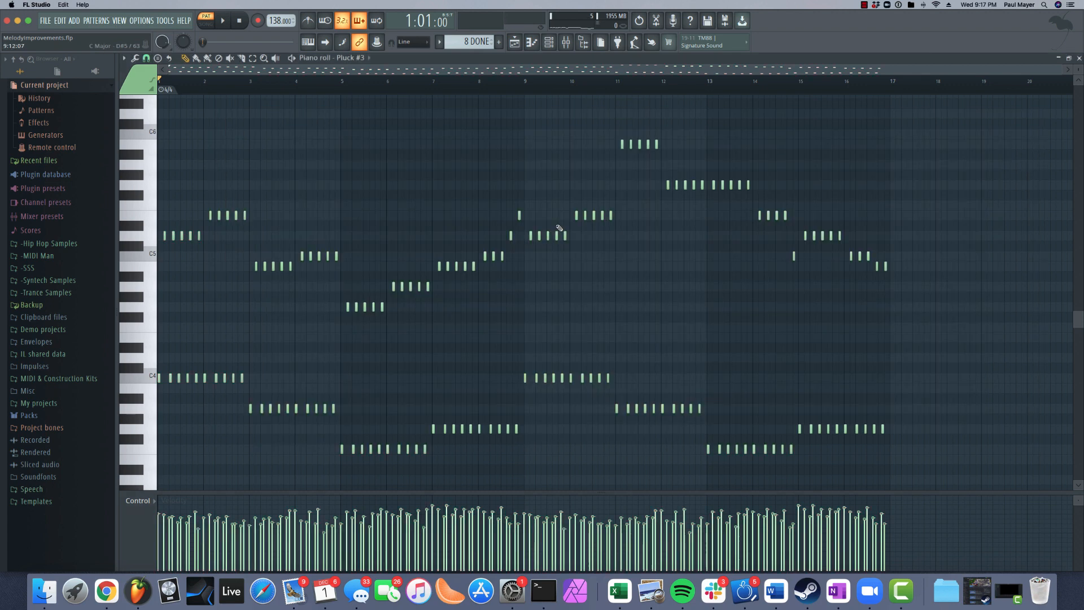
- Audition the pasted melody on the lead sound and try shifting all its notes by an octave
key("space")
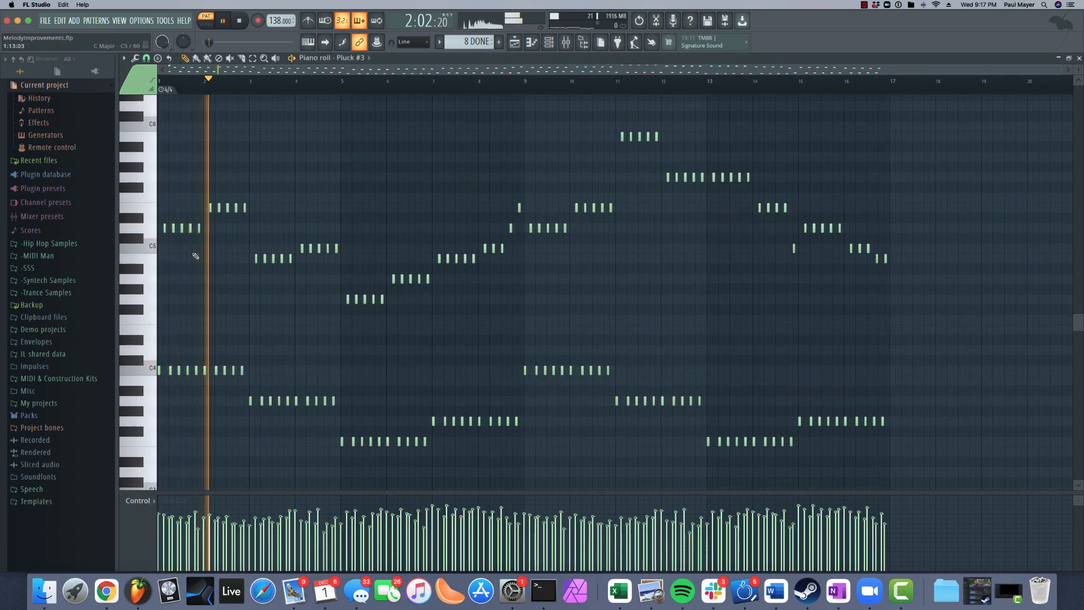
key("ctrl+a")
key("ctrl+Up")
key("ctrl+Down")
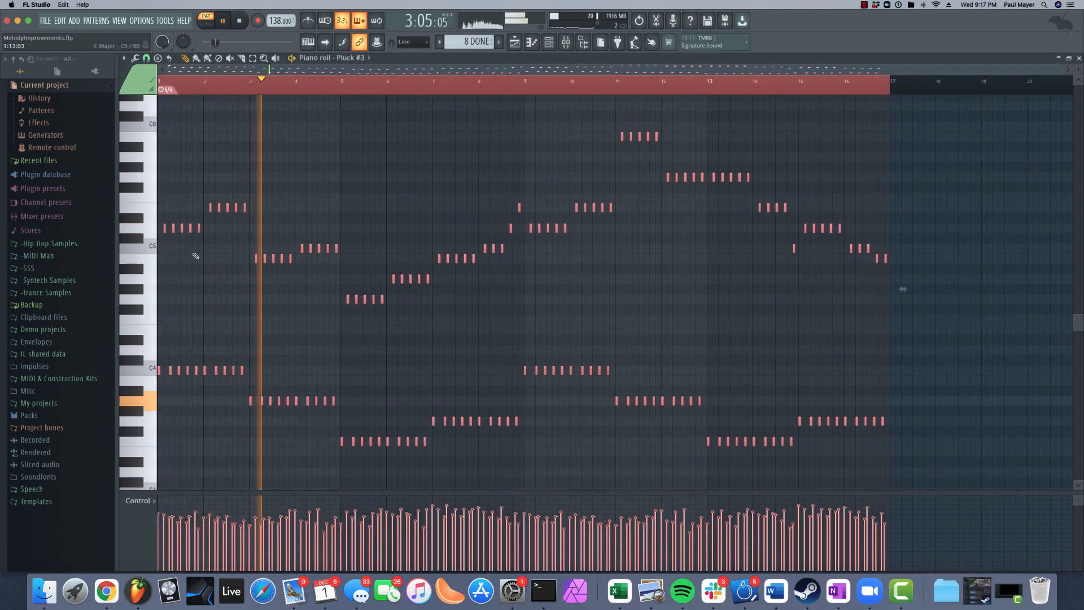
scroll(343, 208, "up", 3)
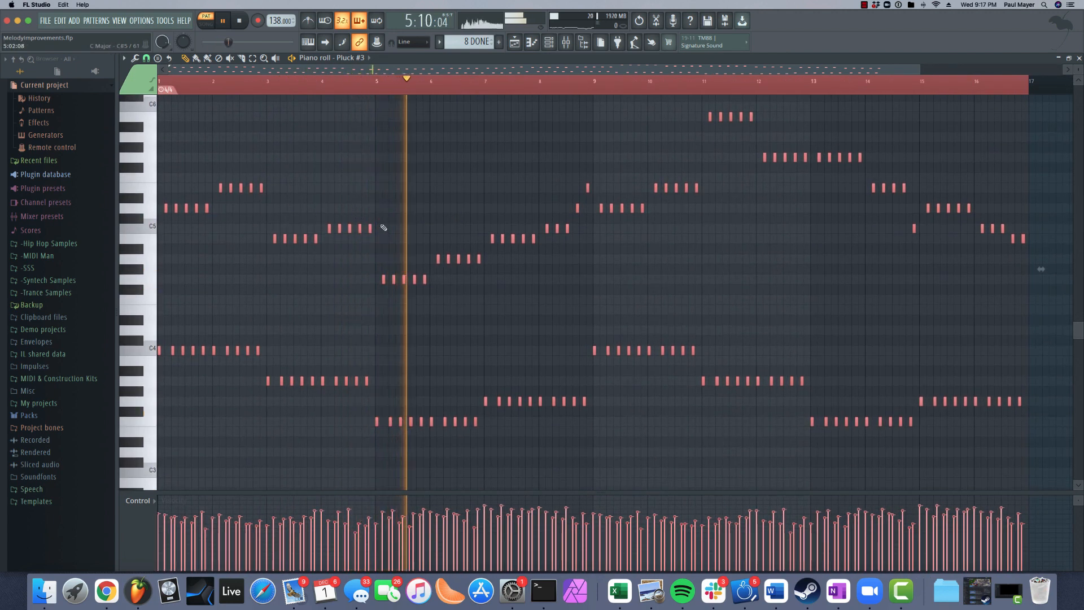
key("space")
- Delete the lower notes of the Pluck #3 melody from bar 3 through bar 16
scroll(236, 253, "up", 2)
scroll(213, 262, "up", 4)
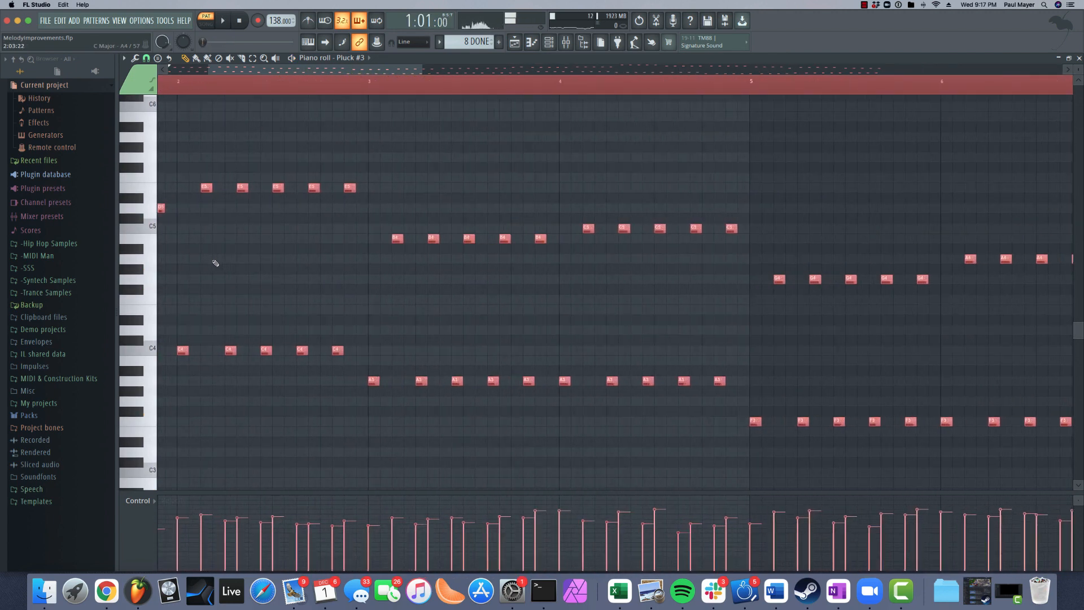
left_click_drag(214, 262, 655, 269)
scroll(518, 266, "down", 4)
scroll(518, 266, "down", 2)
left_click_drag(968, 318, 512, 335)
scroll(741, 309, "up", 1)
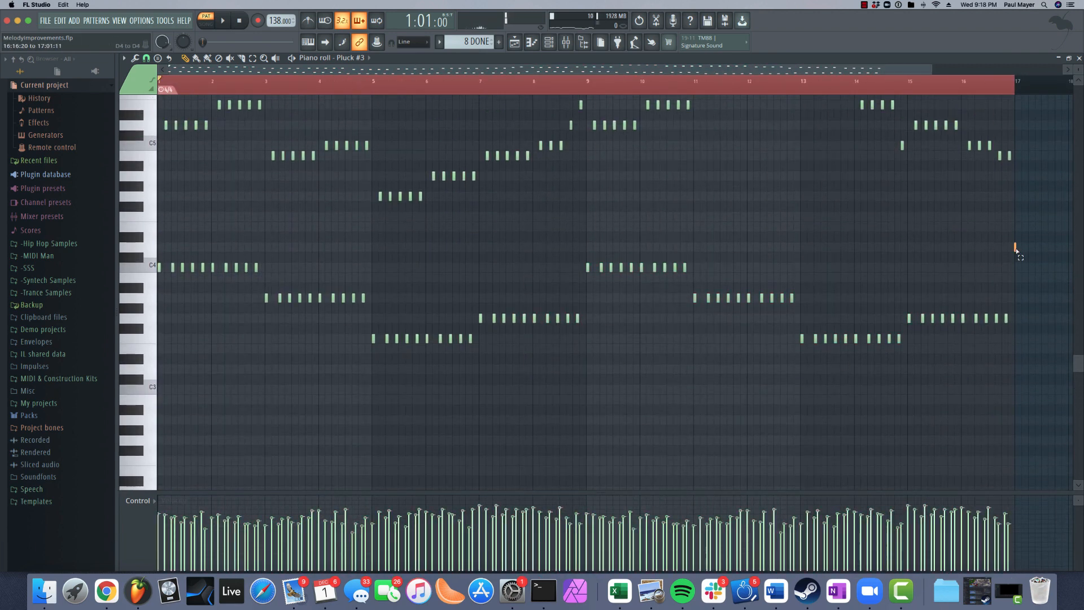
left_click_drag(1016, 245, 263, 398)
key("alt+m")
- Fill the gaps between the upper notes of bar 1 with extra C4 notes and delete the lower notes of bar 2
scroll(187, 353, "up", 4)
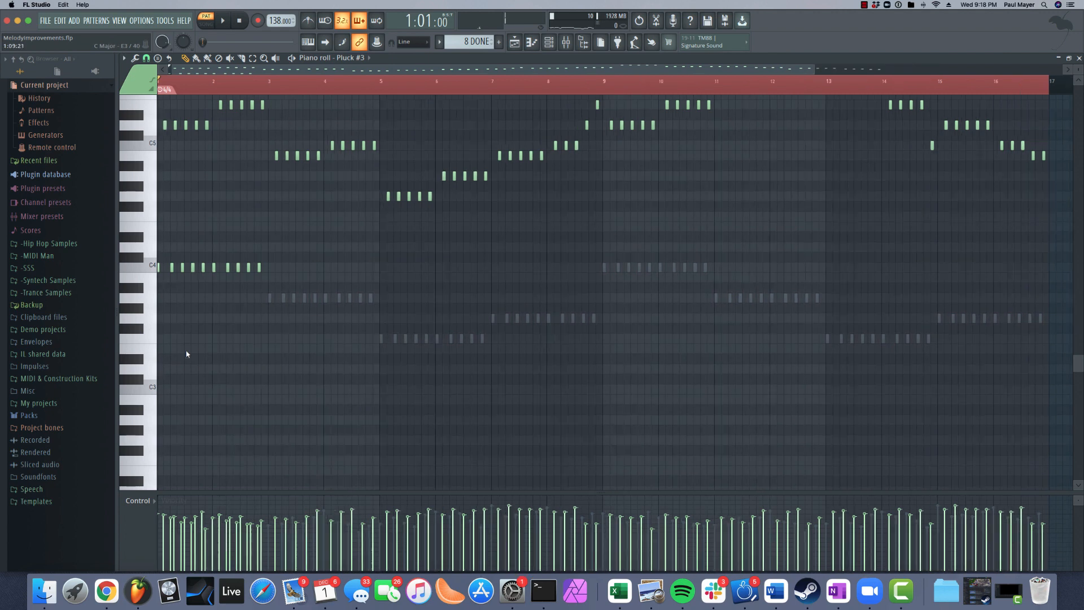
scroll(259, 339, "up", 1)
scroll(273, 286, "up", 4)
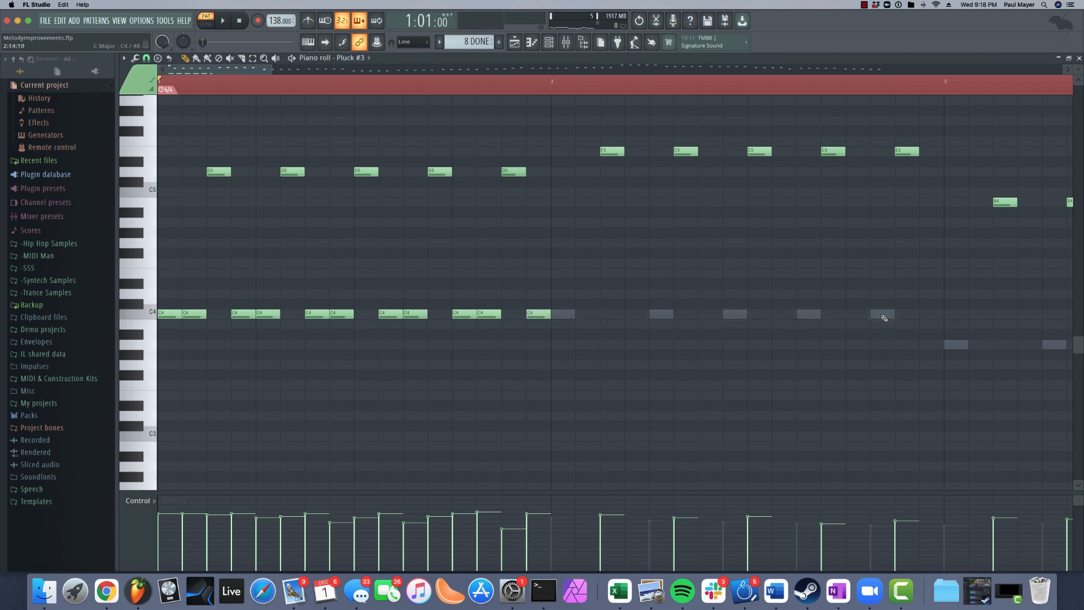
- Check the ghost channels view option, switch to the Pluck channel's notes, and return to the Pluck #3 notes
left_click(127, 59)
mouse_move(145, 113)
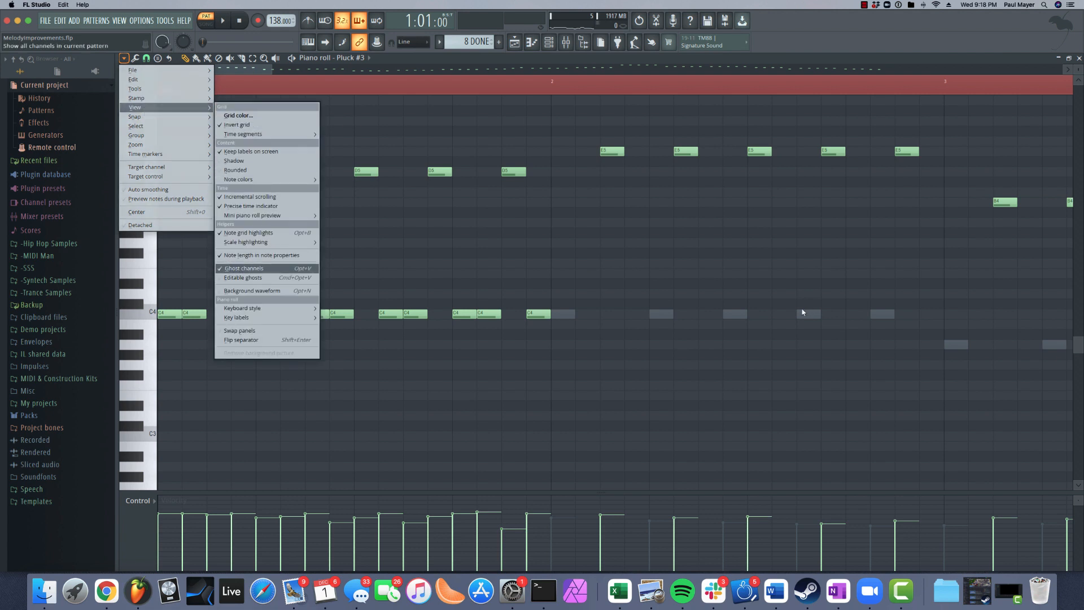
left_click(664, 320)
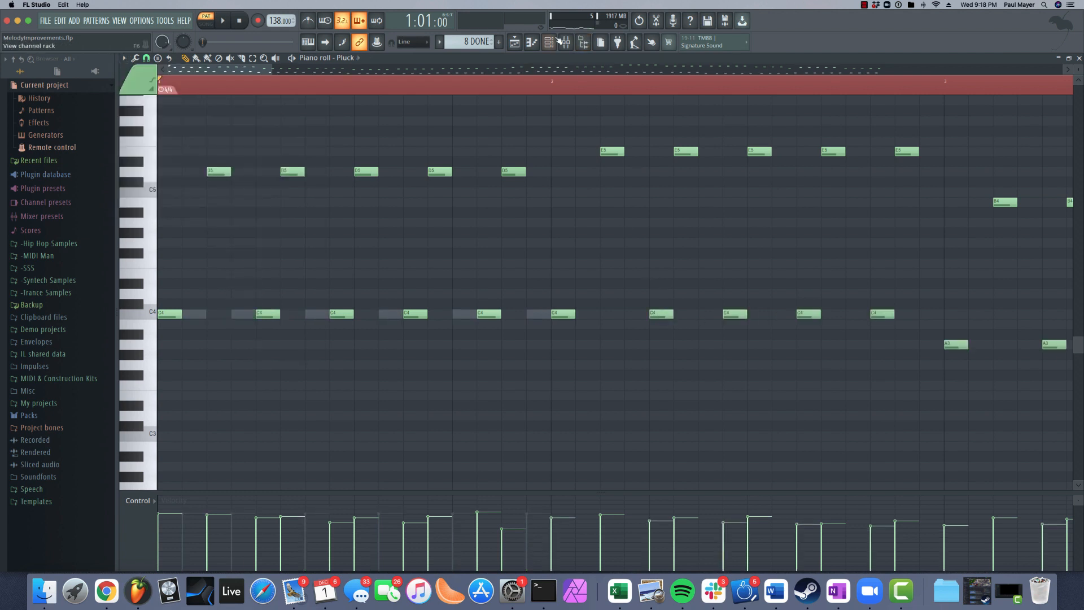
left_click(556, 41)
left_click(555, 230)
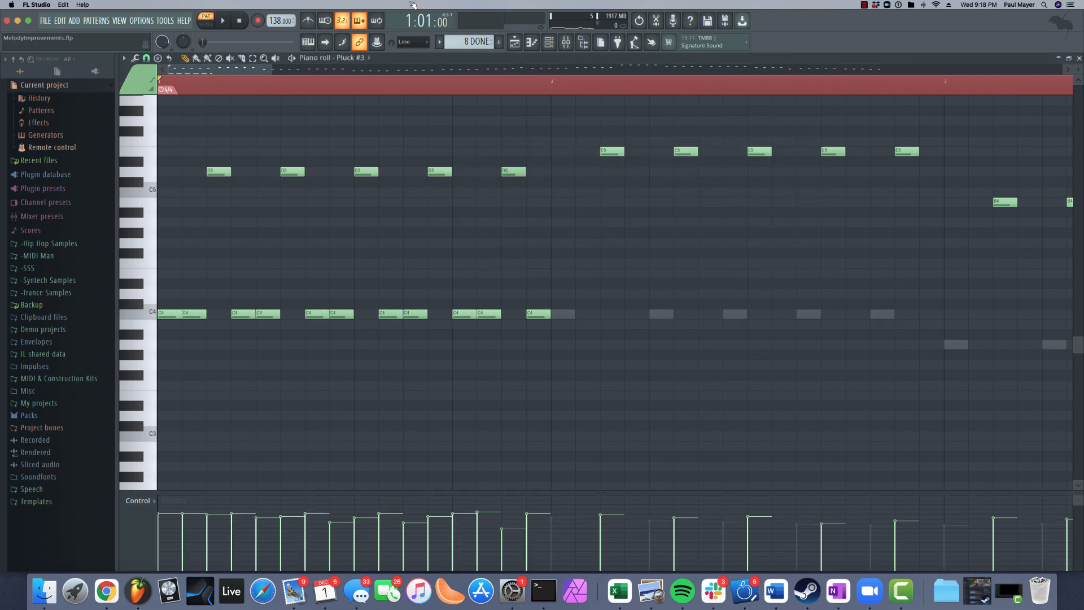
- Rename the Pluck #3 channel to Lead 1, give it a purple colour and a new icon, and return to its piano roll
left_click(548, 41)
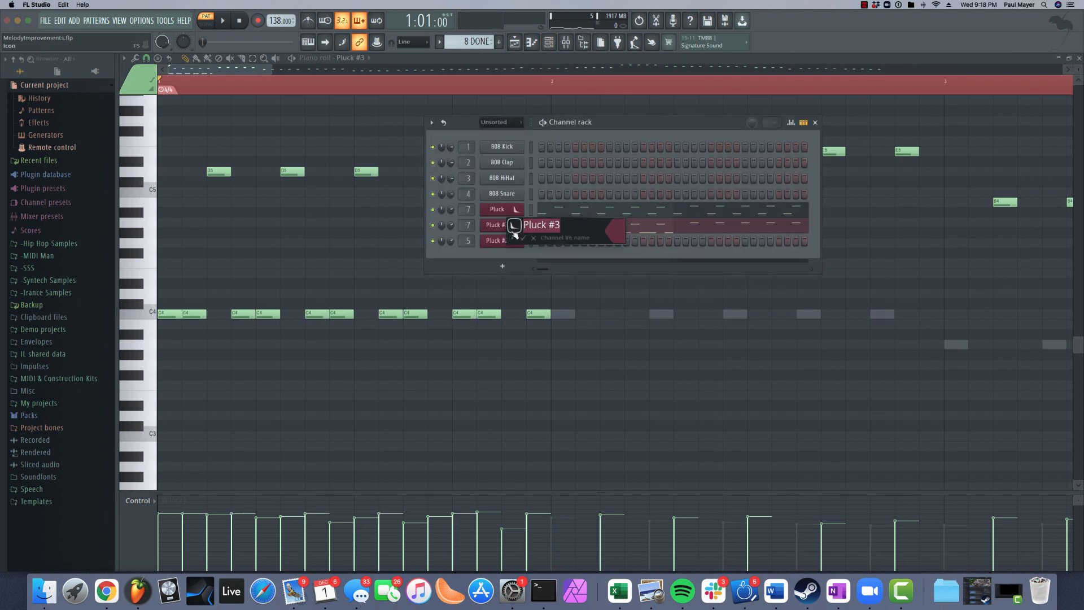
left_click(618, 224)
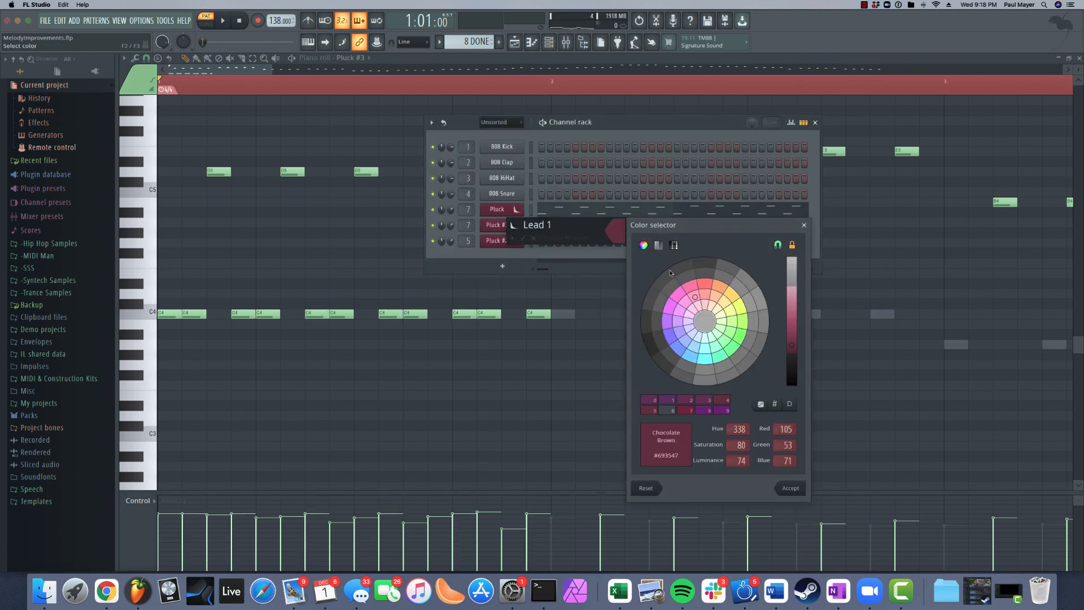
left_click(667, 298)
left_click(513, 225)
left_click(565, 342)
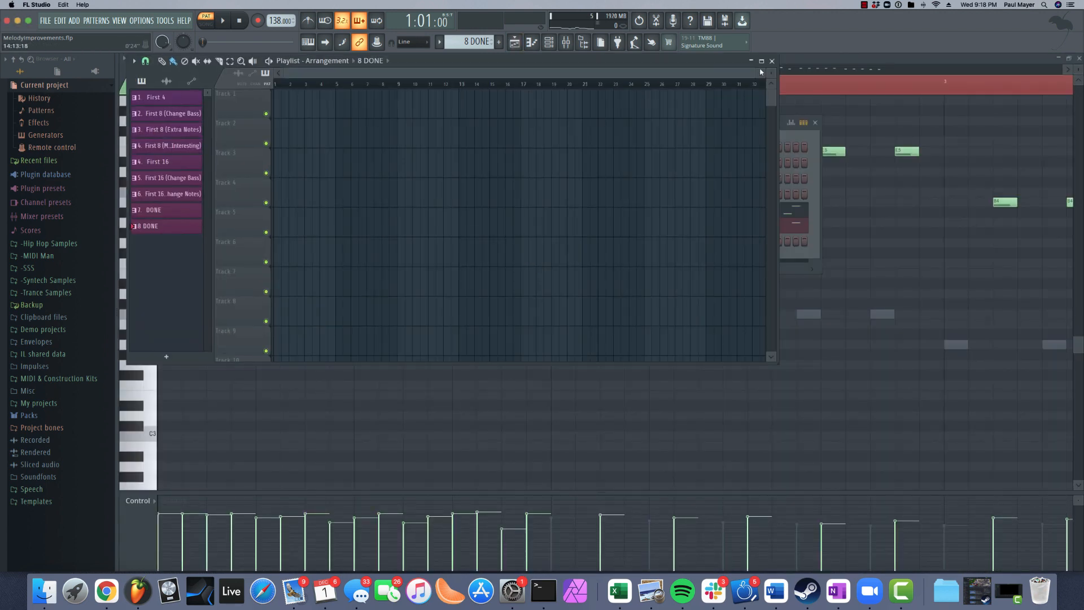
key("F6")
key("F9")
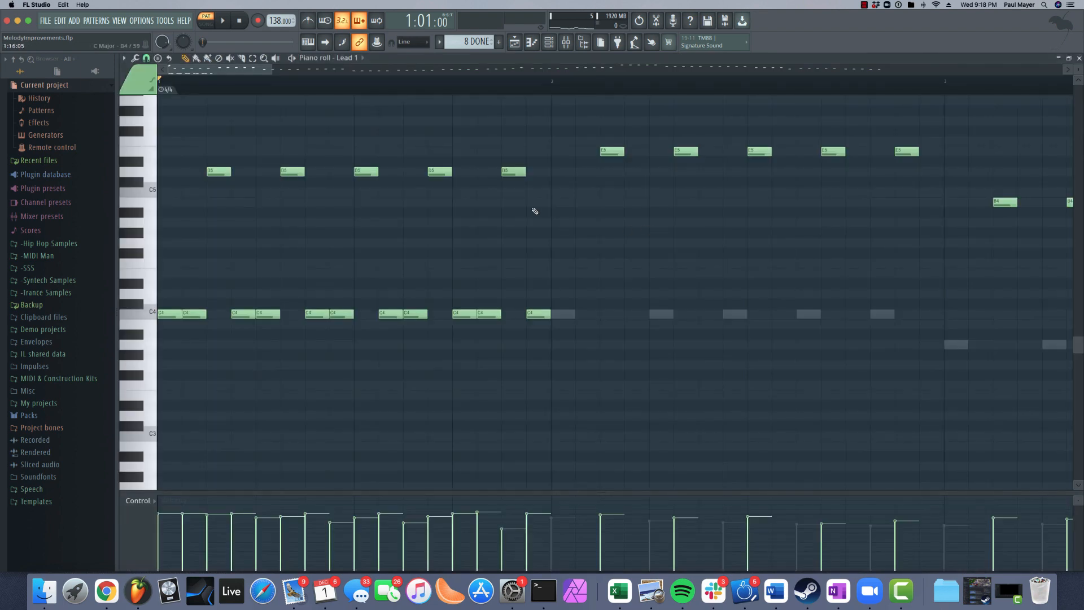
- Duplicate bar 1's C4 pattern into bar 2 and repeat the two-bar pattern on A3, F3 and G3 through bar 8
left_click_drag(577, 298, 158, 421)
key("ctrl+b")
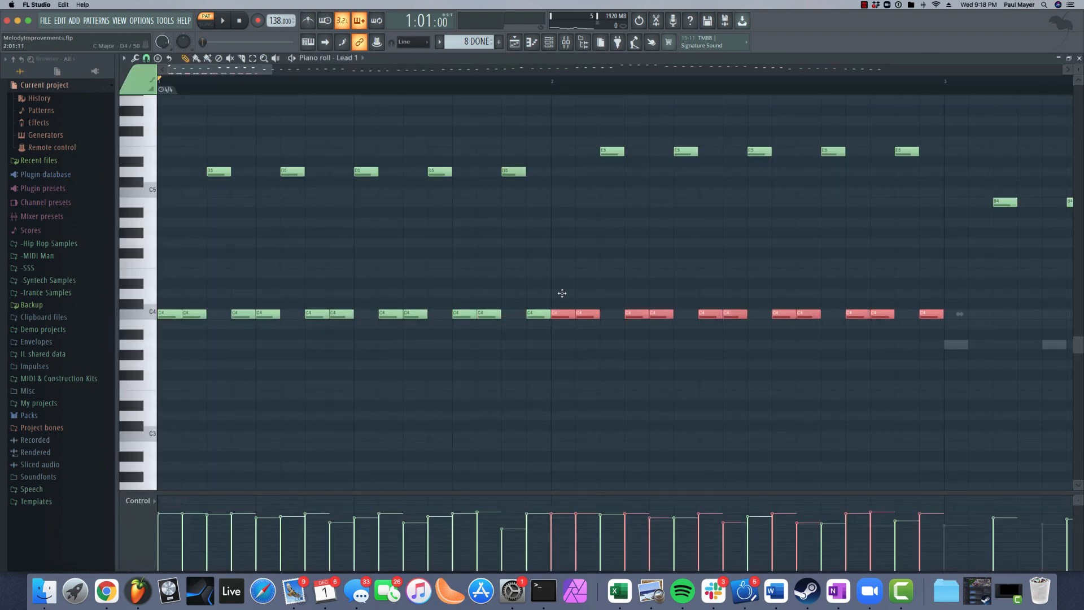
scroll(565, 294, "down", 2)
left_click_drag(663, 288, 164, 372)
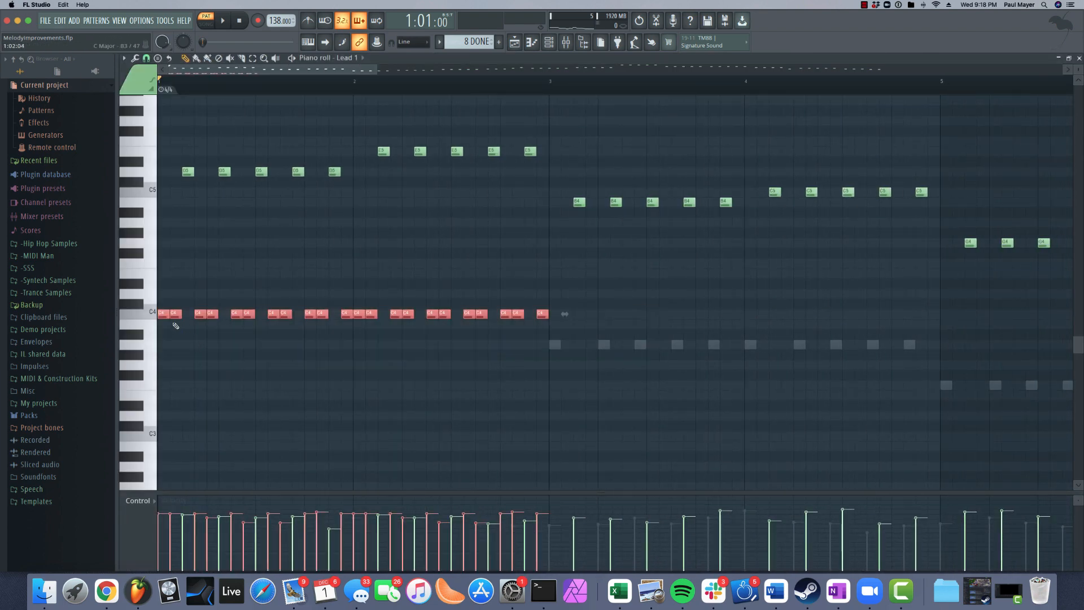
left_click_drag(167, 317, 558, 346)
left_click_drag(519, 353, 726, 359)
scroll(169, 349, "down", 2)
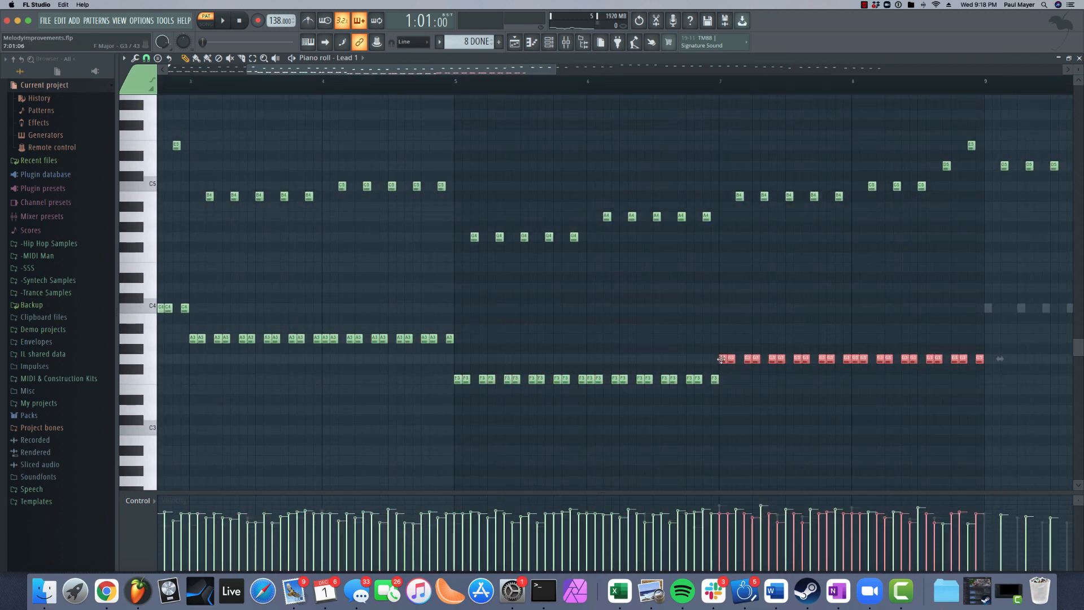
- Copy the lower-note pattern of bars 1 to 8 into bars 9 to 16
scroll(658, 352, "down", 2)
left_click_drag(558, 286, 81, 250)
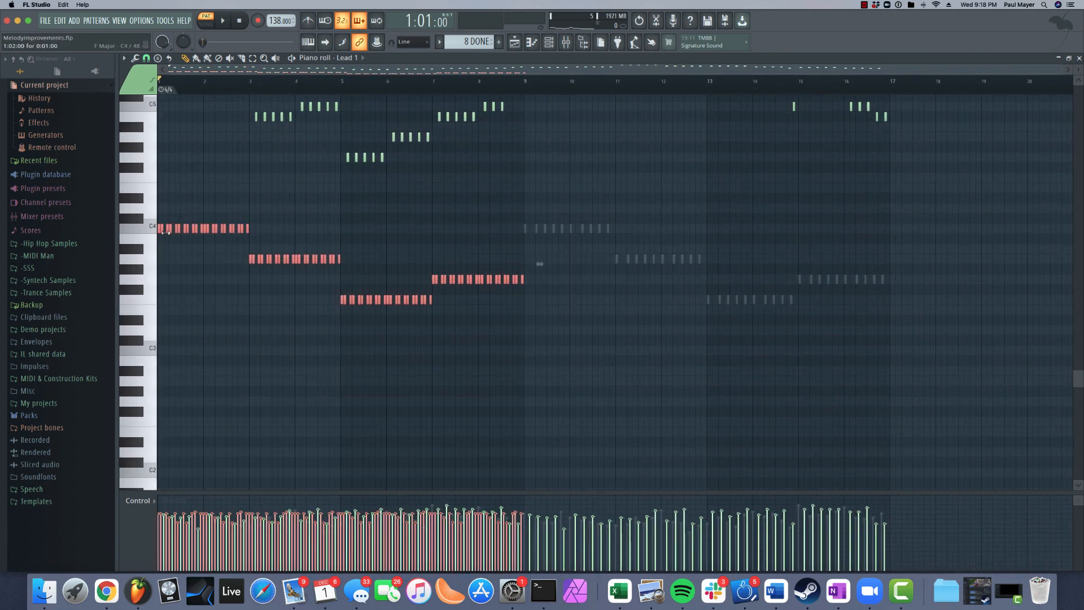
left_click_drag(162, 231, 529, 243)
- Route the Lead 1 channel to mixer track 8 and lower that track's volume fader close to the Pluck level
left_click(546, 46)
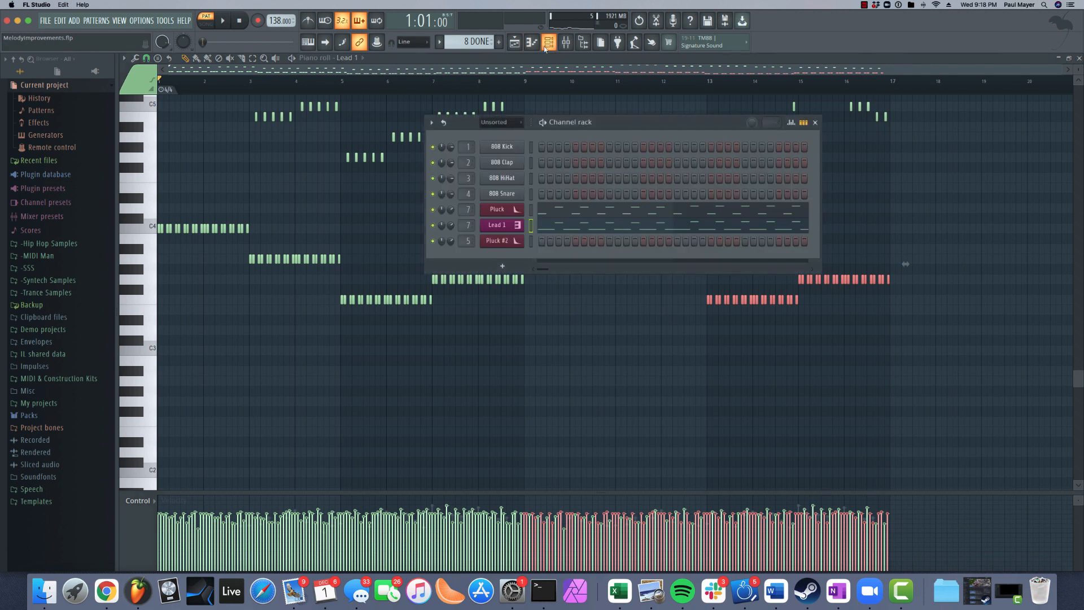
left_click(511, 228)
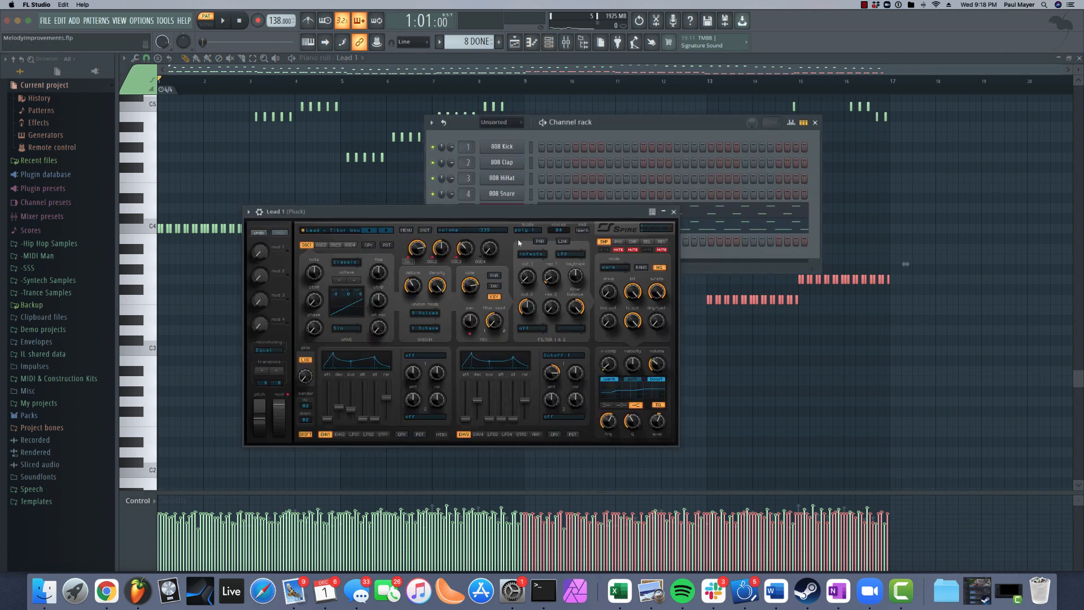
key("F9")
left_click(674, 212)
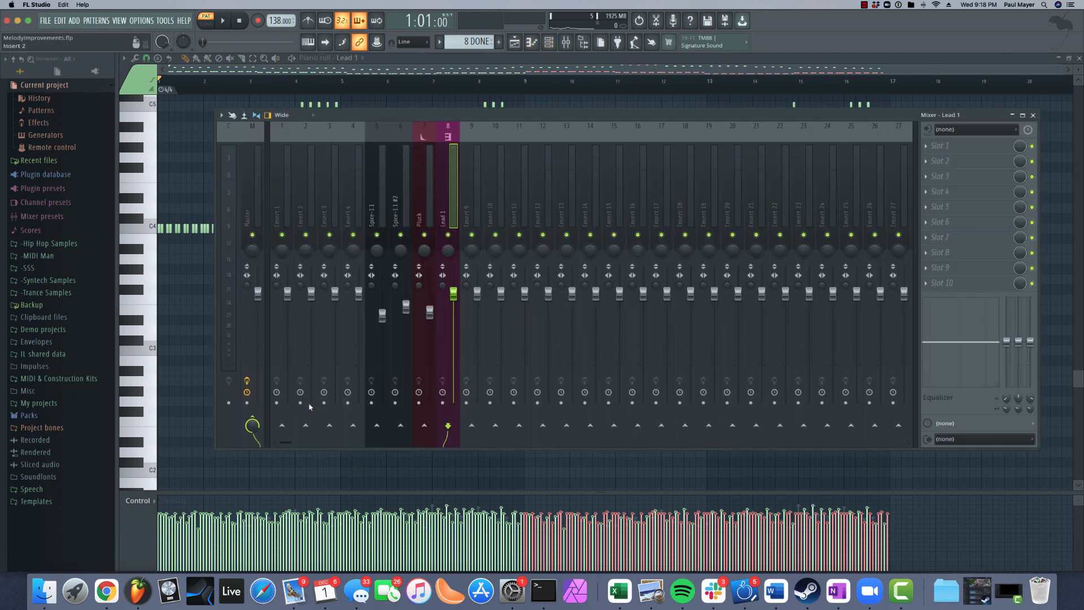
left_click_drag(454, 294, 454, 309)
- Audition the Pluck and Lead 1 channels together from the start and return to the Lead 1 piano roll
key("space")
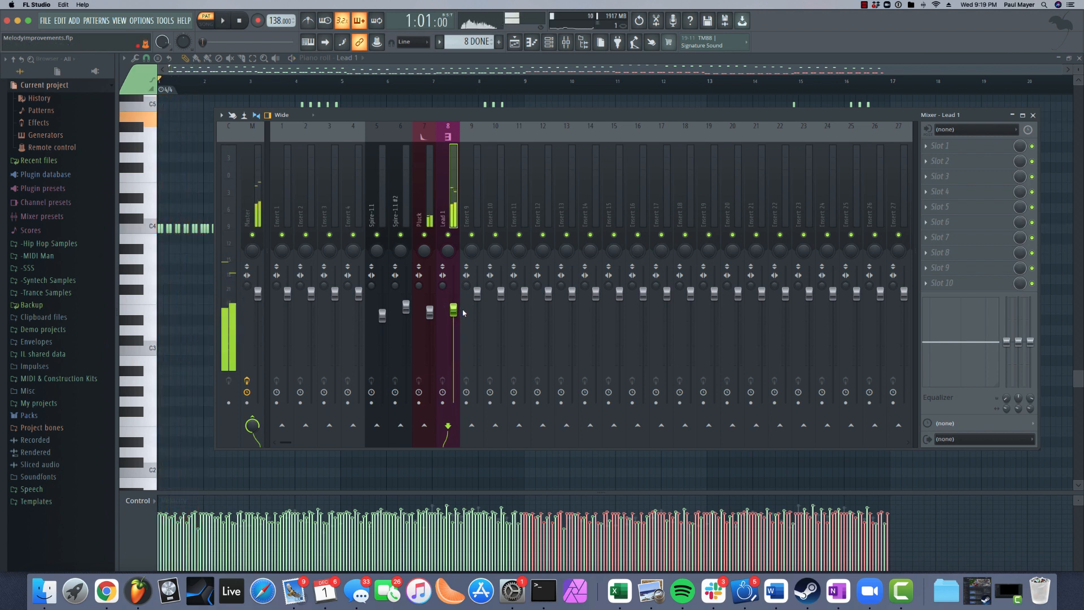
key("space")
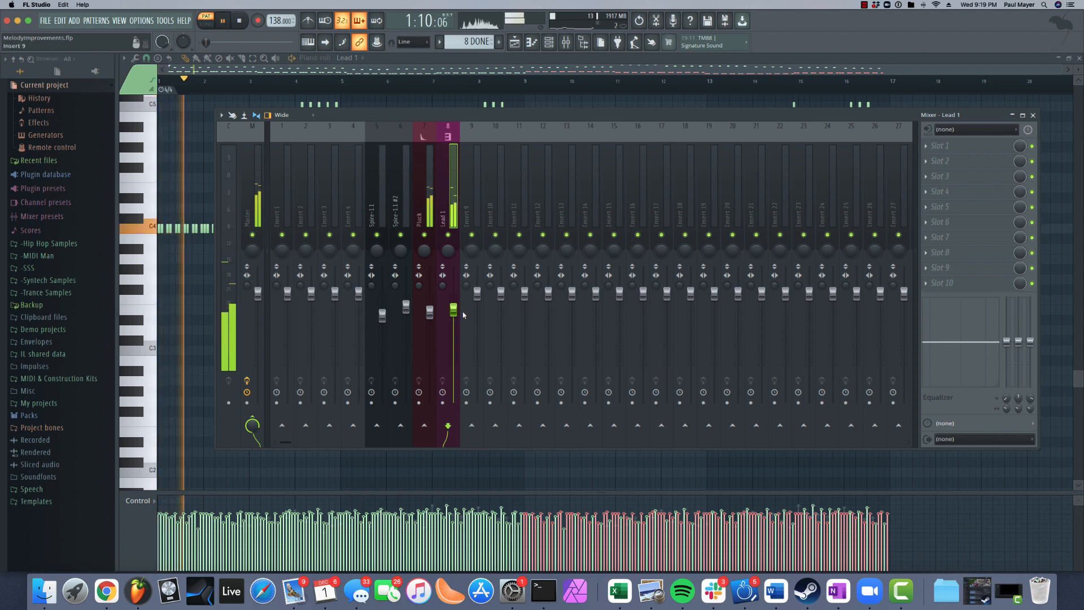
left_click(264, 79)
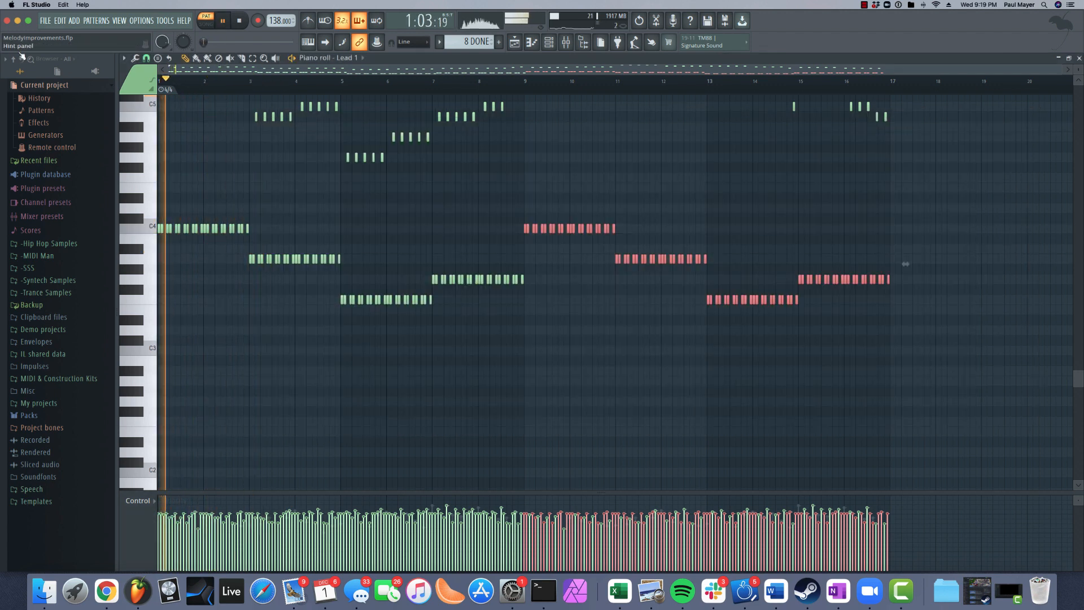
- Lower the Pluck mixer track's volume fader slightly below the Lead 1 fader while the pattern plays
scroll(380, 242, "up", 5)
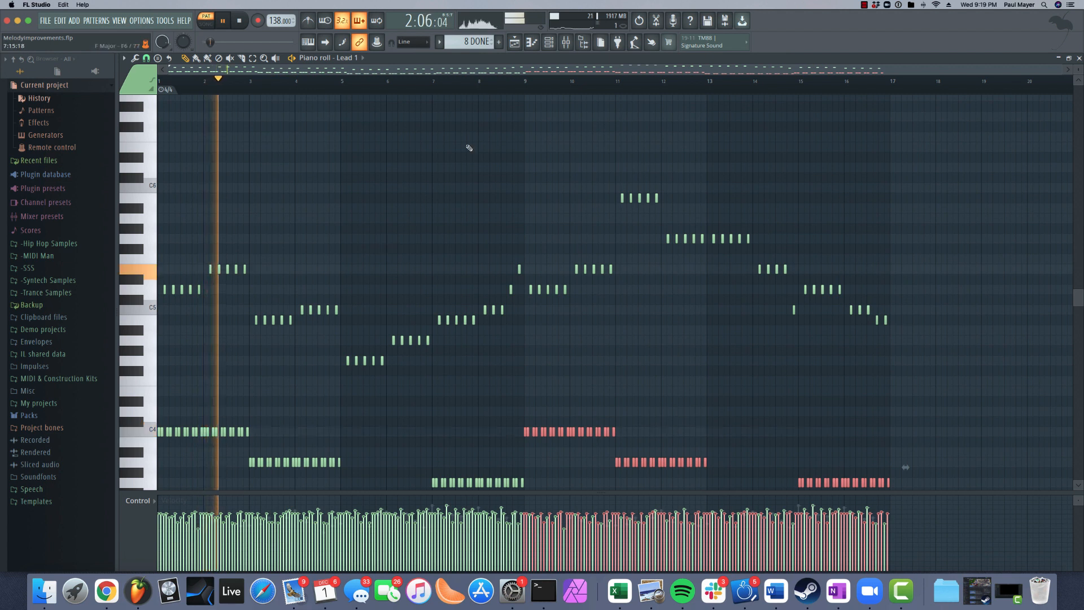
left_click(549, 45)
left_click(565, 42)
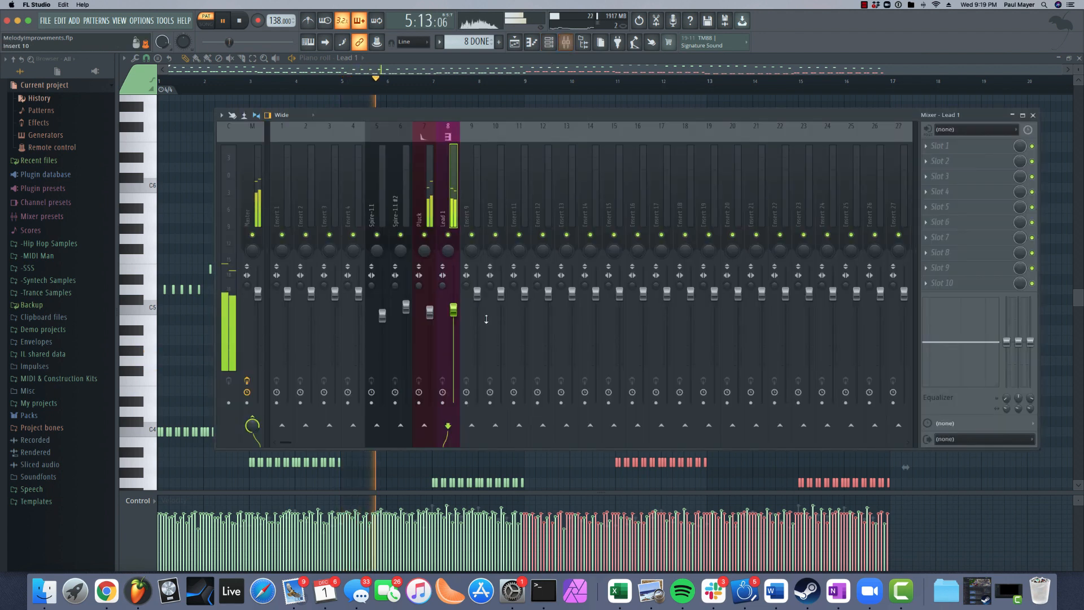
left_click(429, 312)
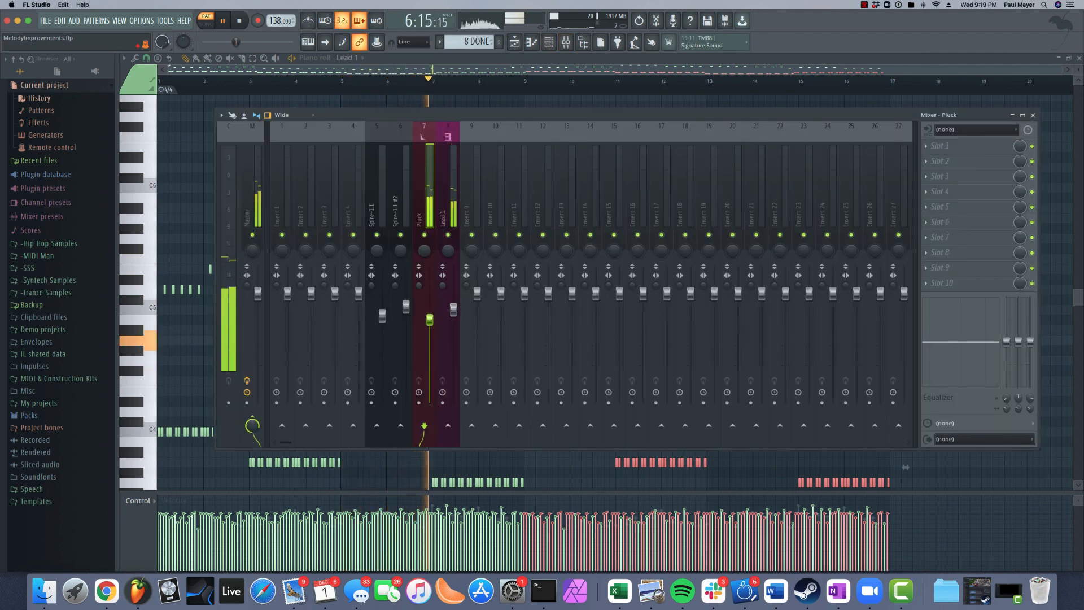
- Move the mixer window lower over the piano roll, close the channel rack and bring the Lead 1 piano roll back to the front
left_click_drag(484, 116, 566, 317)
left_click(815, 123)
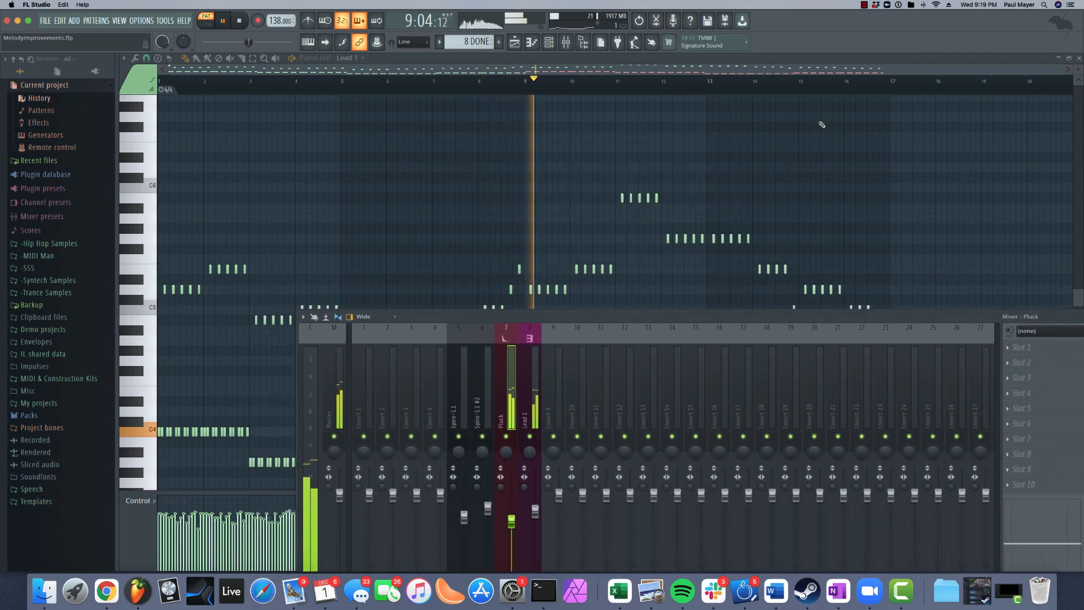
left_click_drag(697, 312, 619, 210)
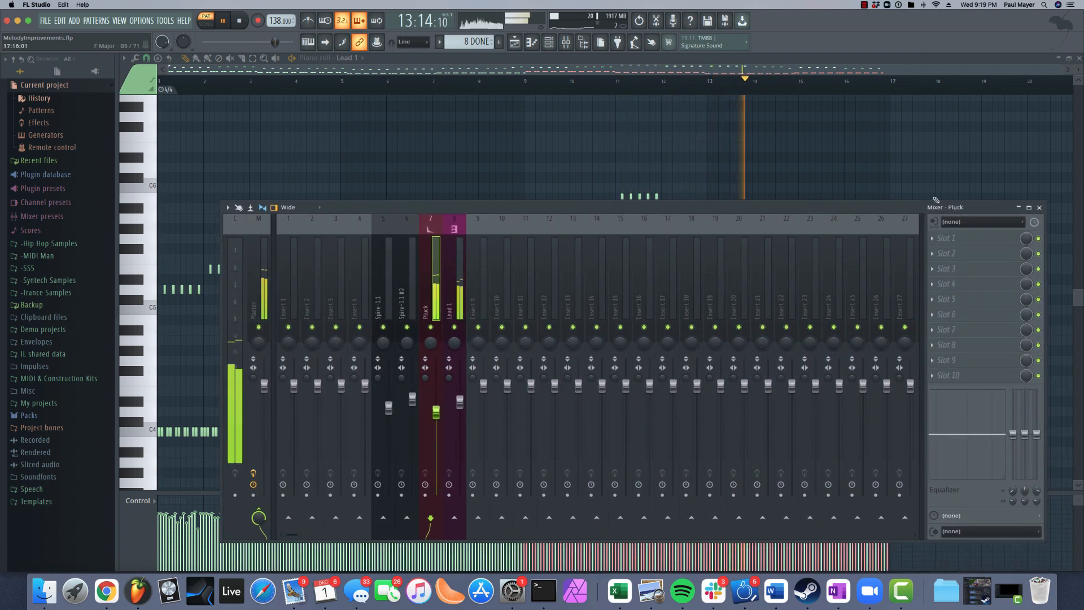
left_click(647, 69)
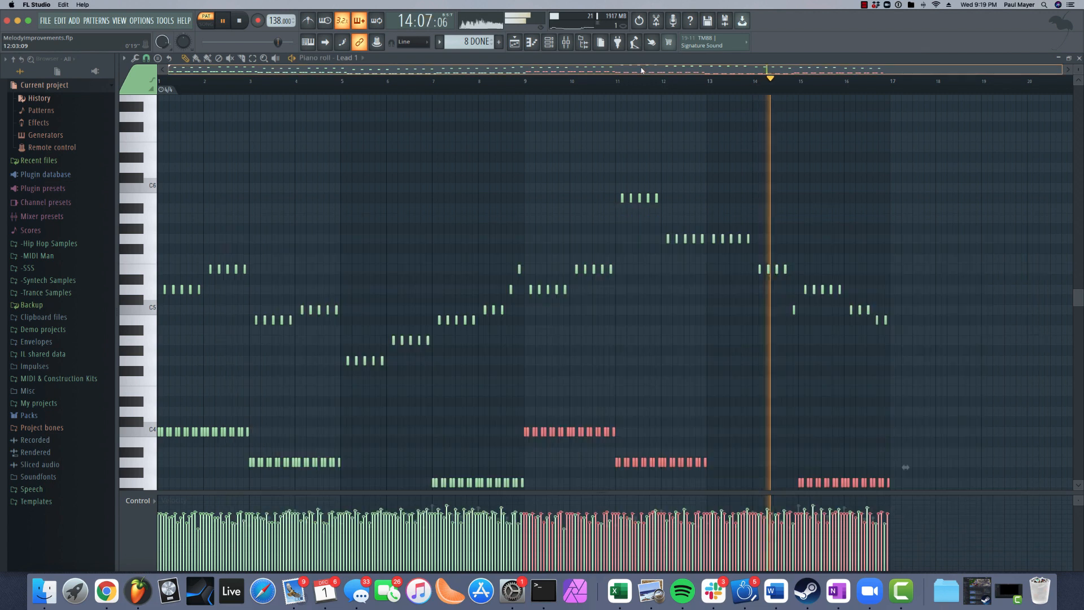
- Reduce the Pluck track's volume a little further in the mixer, then close the channel rack and mixer windows
left_click(548, 44)
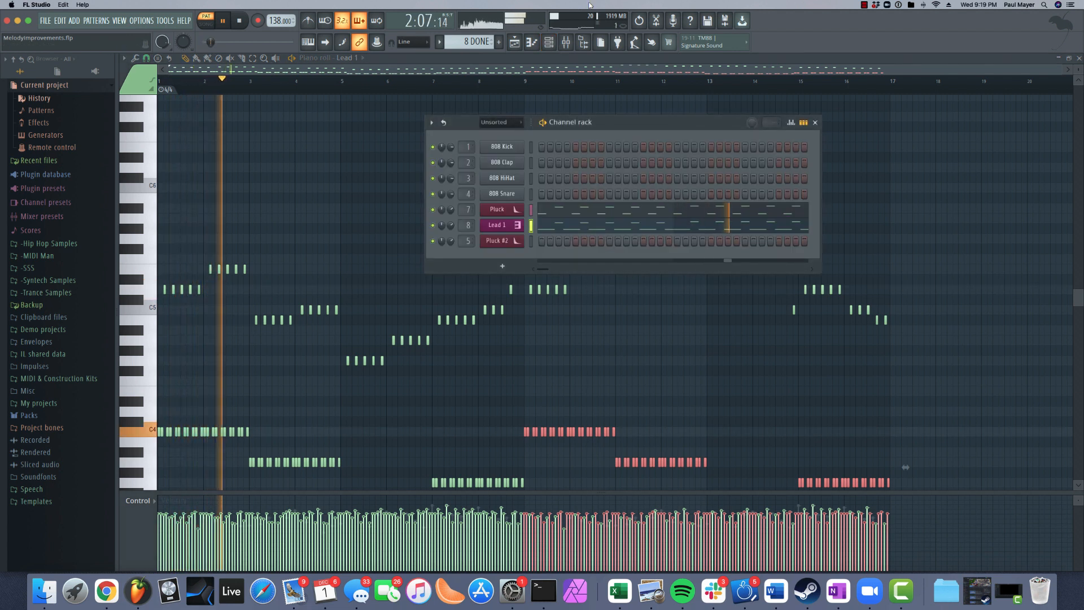
left_click(566, 42)
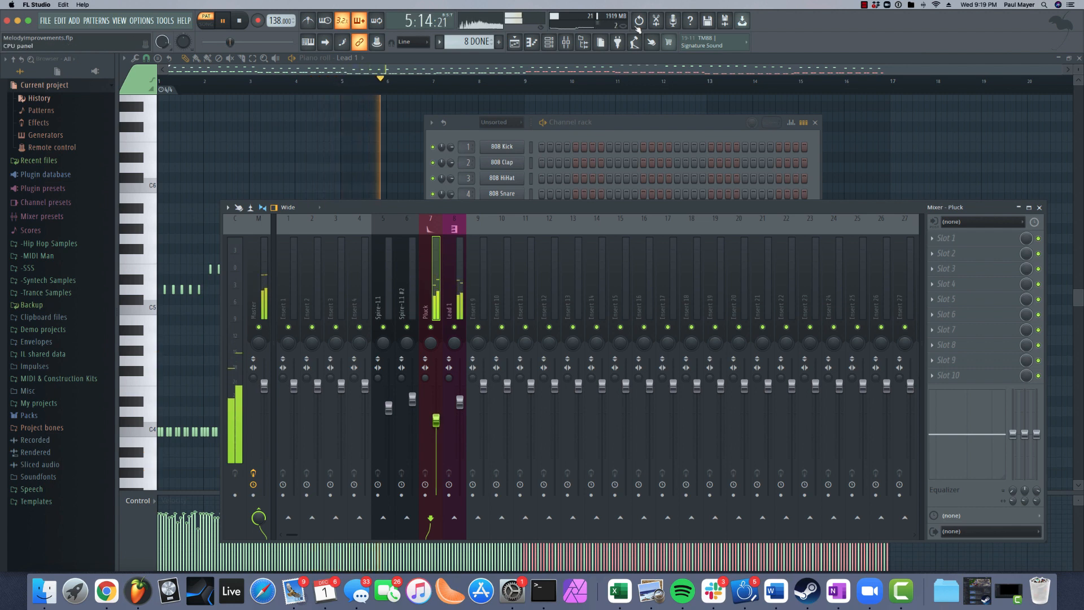
left_click(815, 123)
left_click(1039, 208)
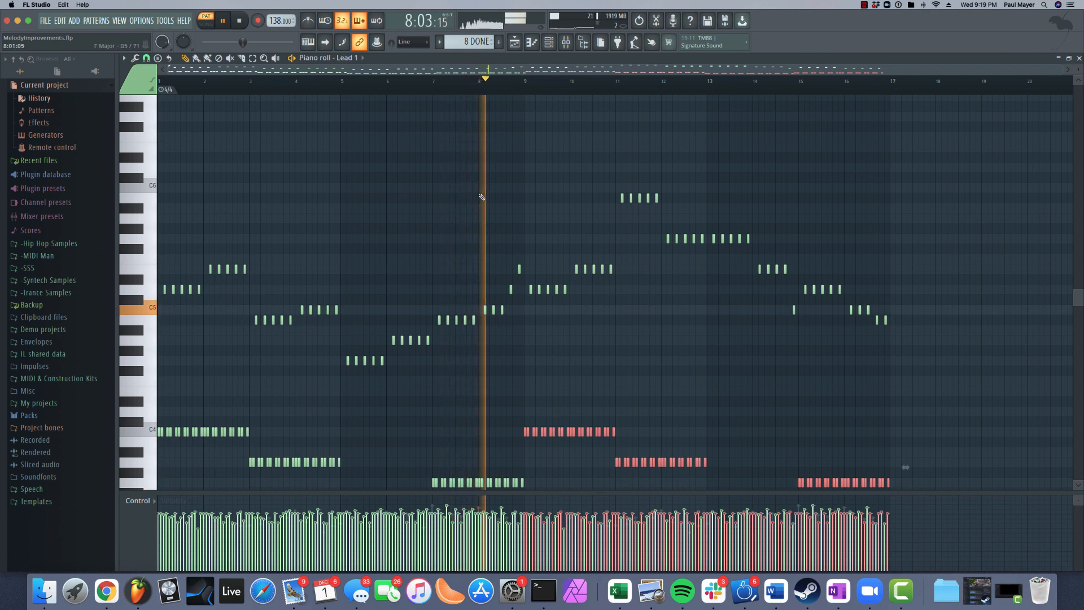
- Lower the Pluck fader by another small amount during playback and return to the Lead 1 piano roll
left_click(549, 43)
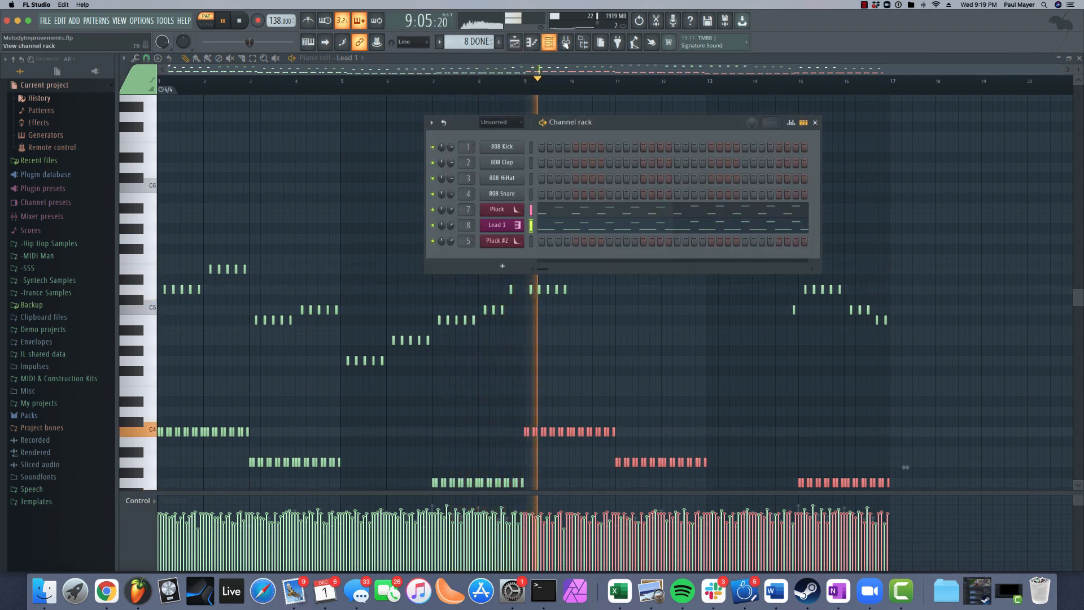
left_click(566, 42)
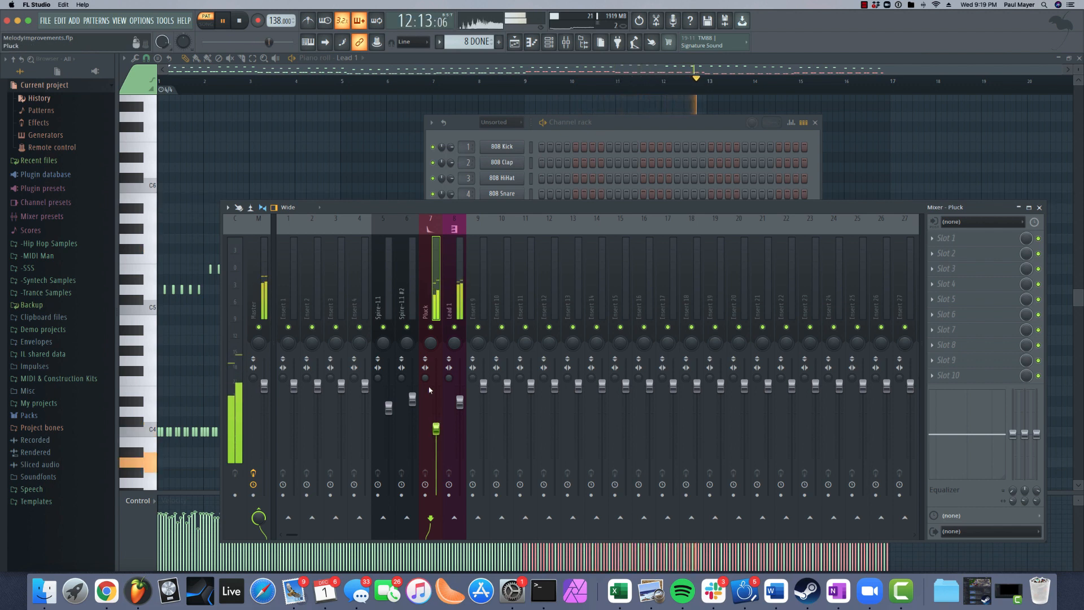
left_click(387, 125)
scroll(387, 126, "down", 1)
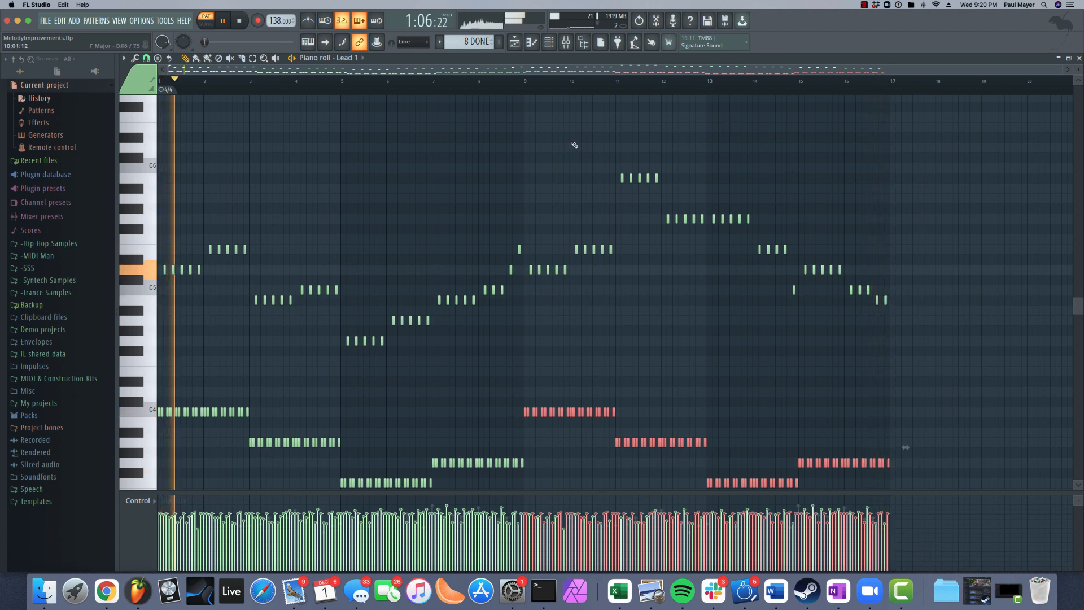
- Stop playback and save the project
key("space")
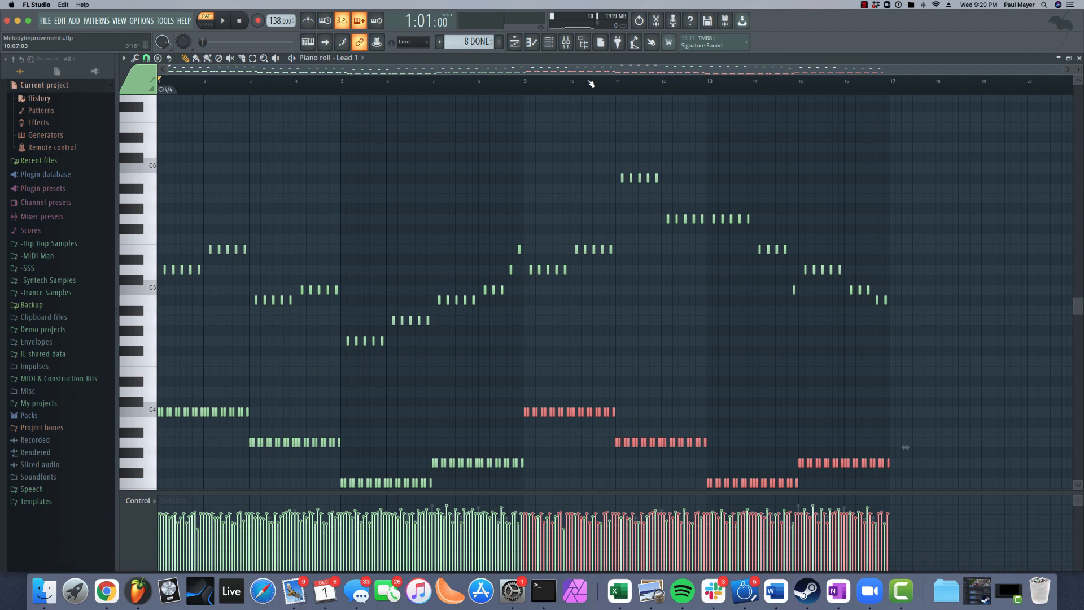
key("super+s")
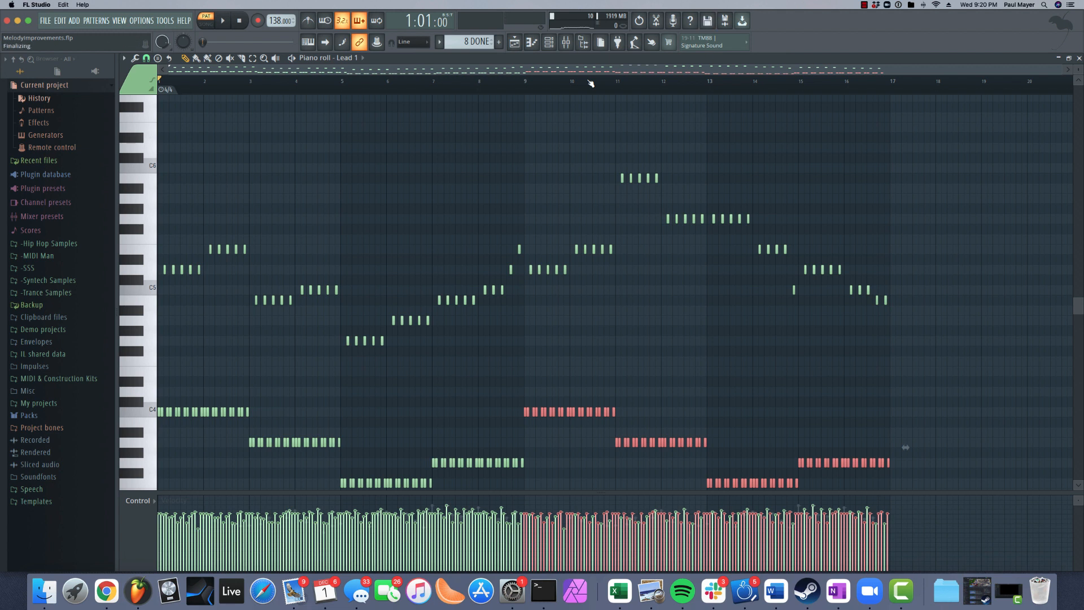